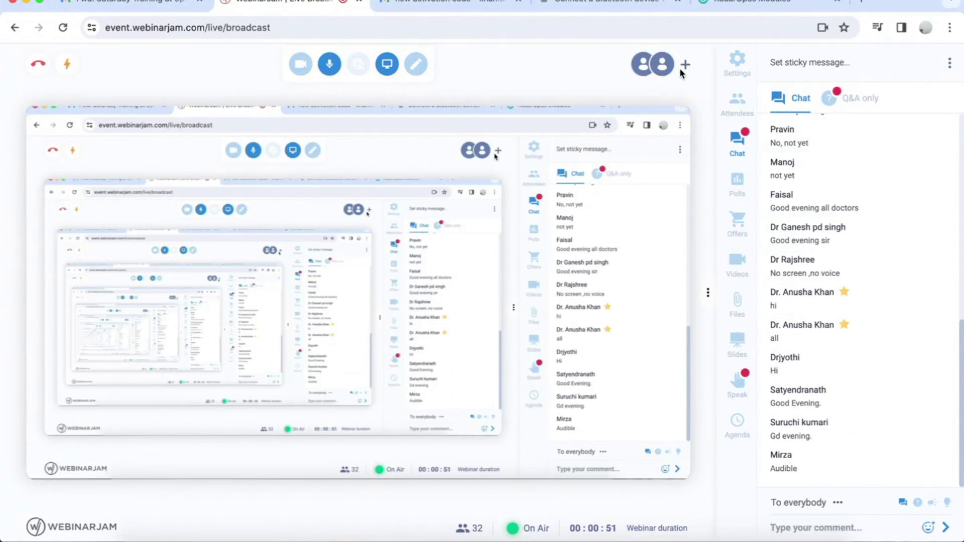
- Show the webinar's attendee list, then switch from the browser to RadarOpus
{"action": "left_click", "coordinate": [742, 106]}
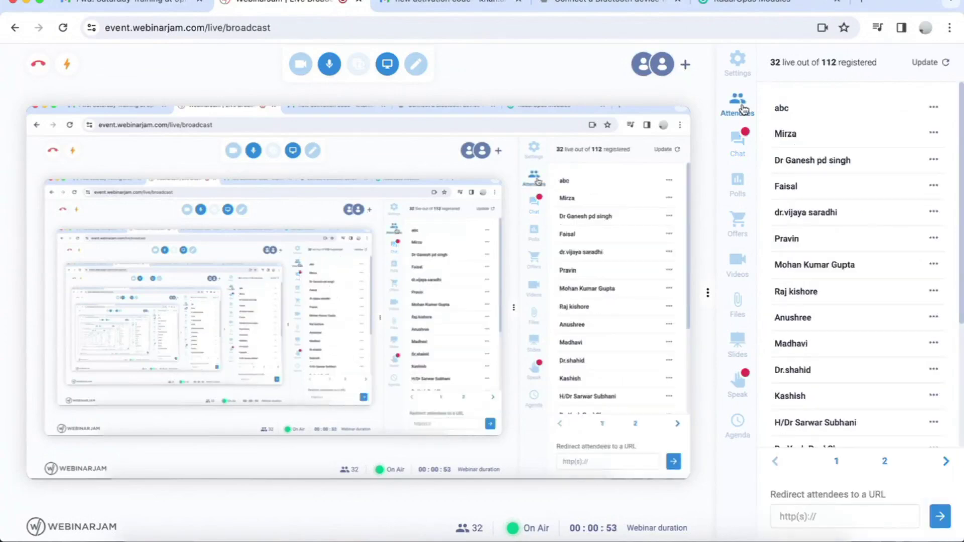
{"action": "left_click", "coordinate": [28, 4]}
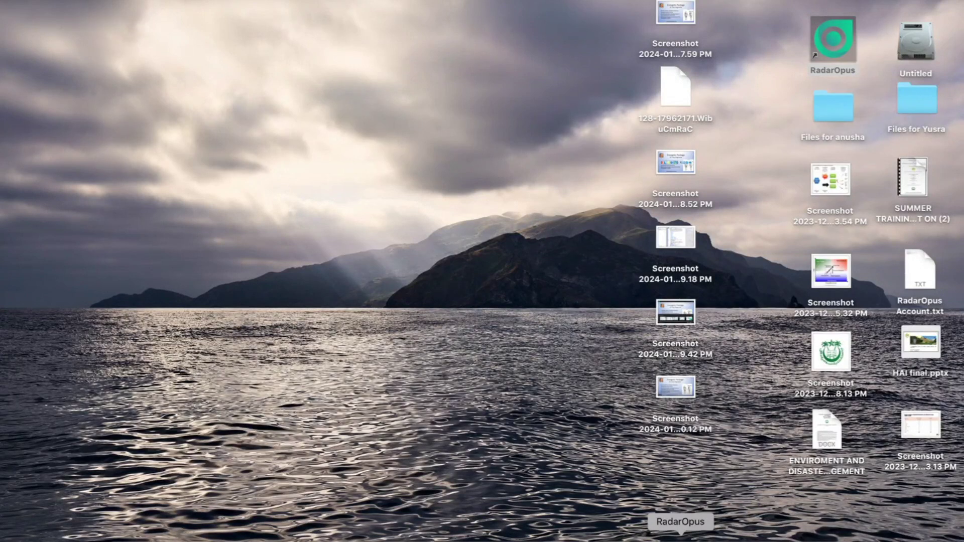
{"action": "left_click", "coordinate": [680, 537]}
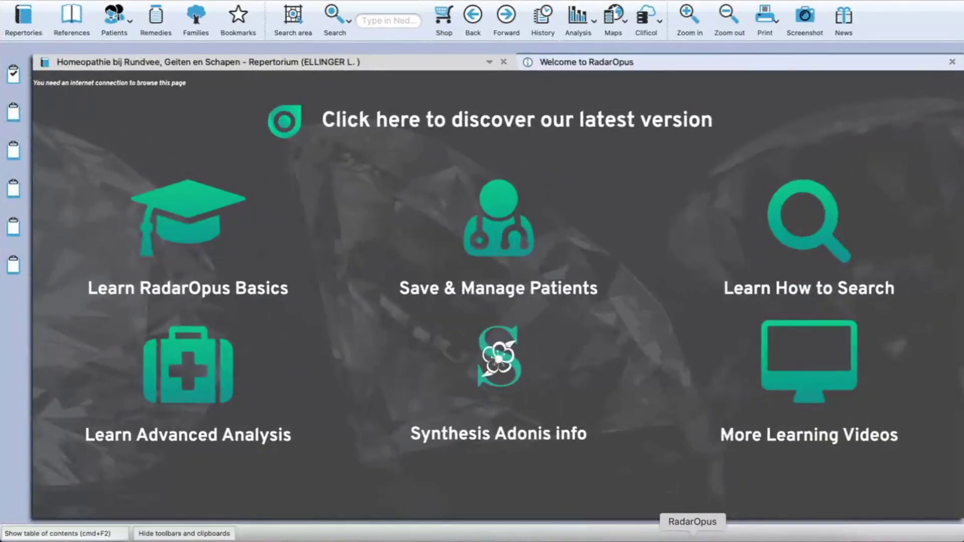
- Close the Welcome page, declining to see it at the next start, and enlarge the repertory text by two zoom levels
{"action": "left_click", "coordinate": [952, 62]}
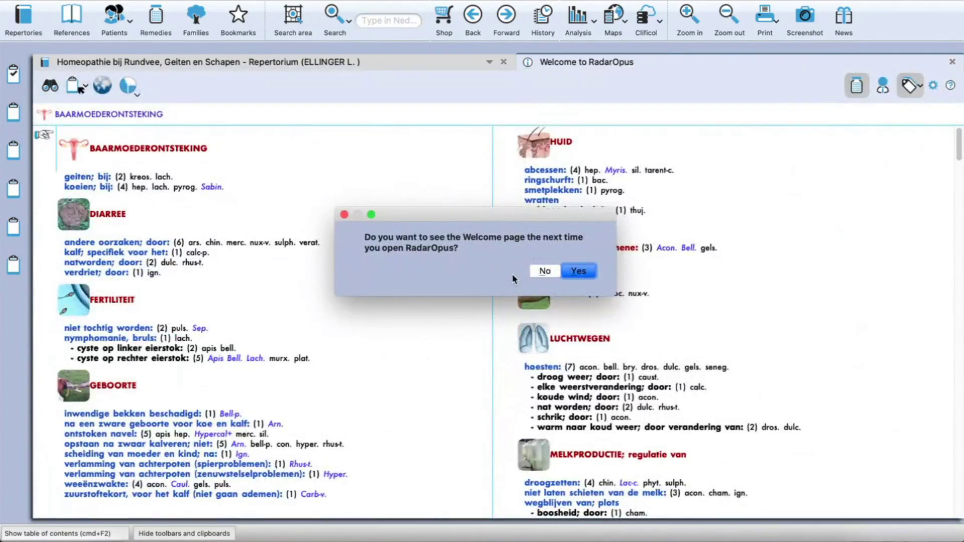
{"action": "left_click", "coordinate": [545, 271]}
{"action": "key", "text": "super+plus"}
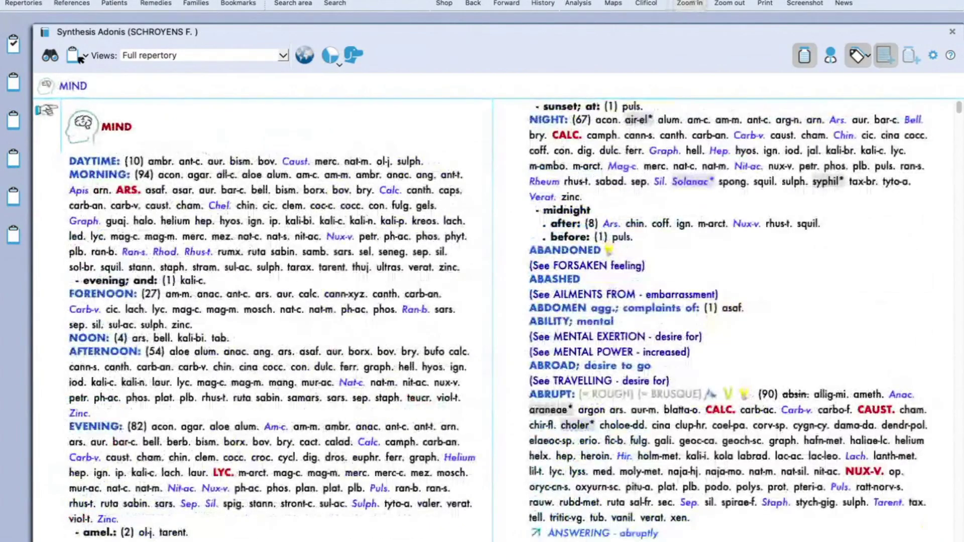
{"action": "key", "text": "super+plus"}
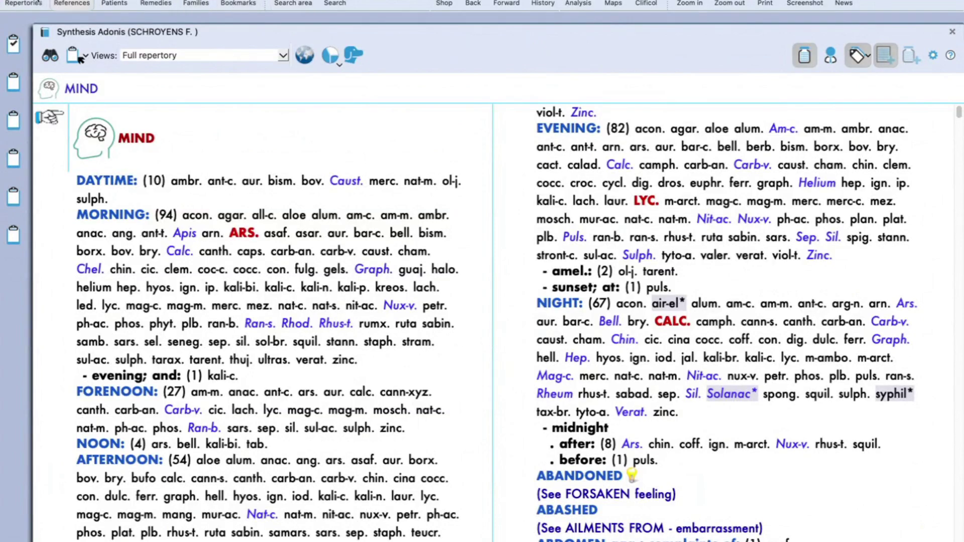
- Display the list of repertories, search it for "ken" and open Kent's English Kent repertory
{"action": "left_click", "coordinate": [23, 4]}
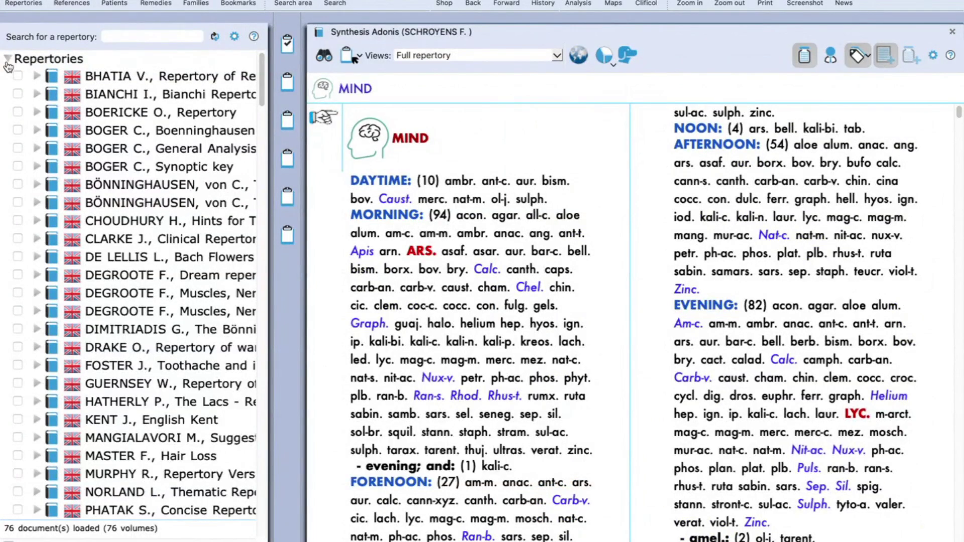
{"action": "scroll", "coordinate": [122, 229], "scroll_direction": "down", "scroll_amount": 5}
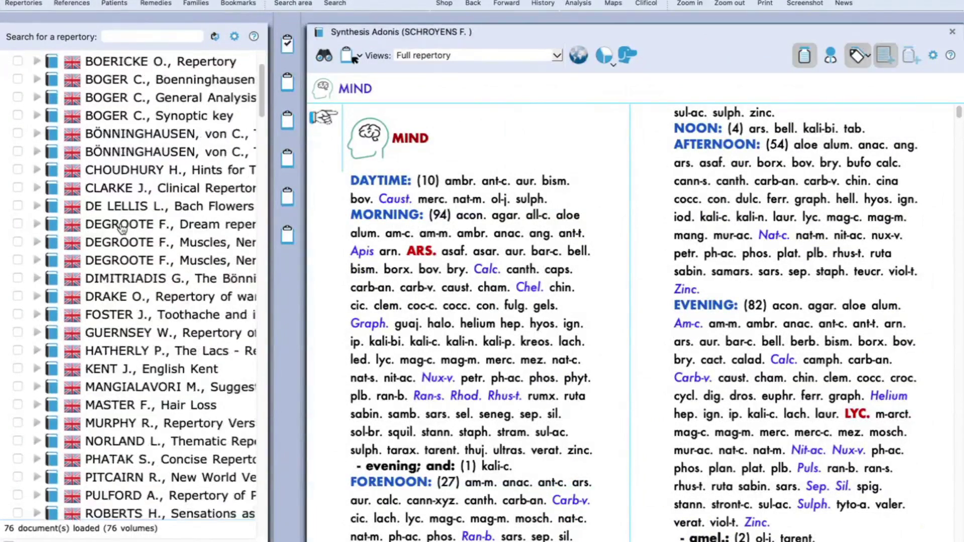
{"action": "scroll", "coordinate": [122, 228], "scroll_direction": "down", "scroll_amount": 4}
{"action": "scroll", "coordinate": [122, 229], "scroll_direction": "up", "scroll_amount": 9}
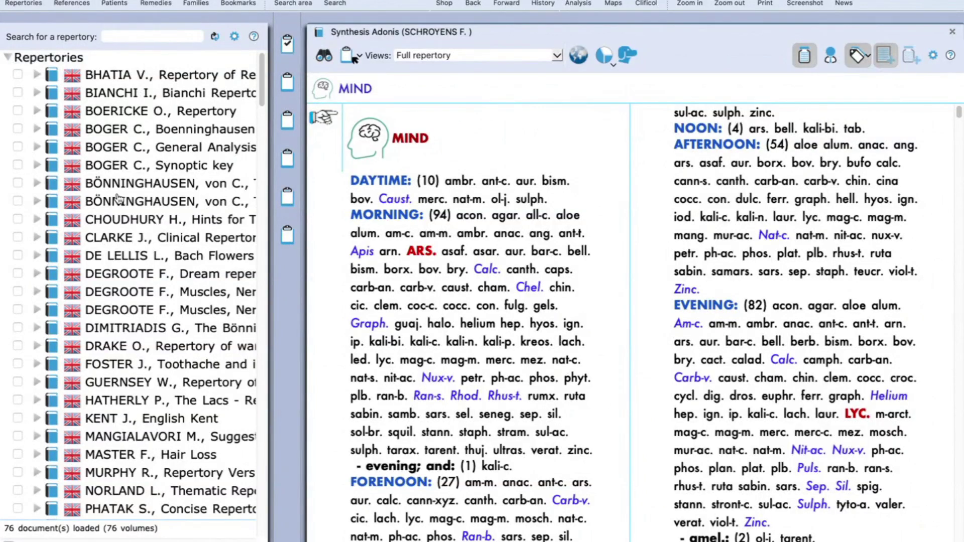
{"action": "left_click", "coordinate": [132, 36]}
{"action": "type", "text": "ken"}
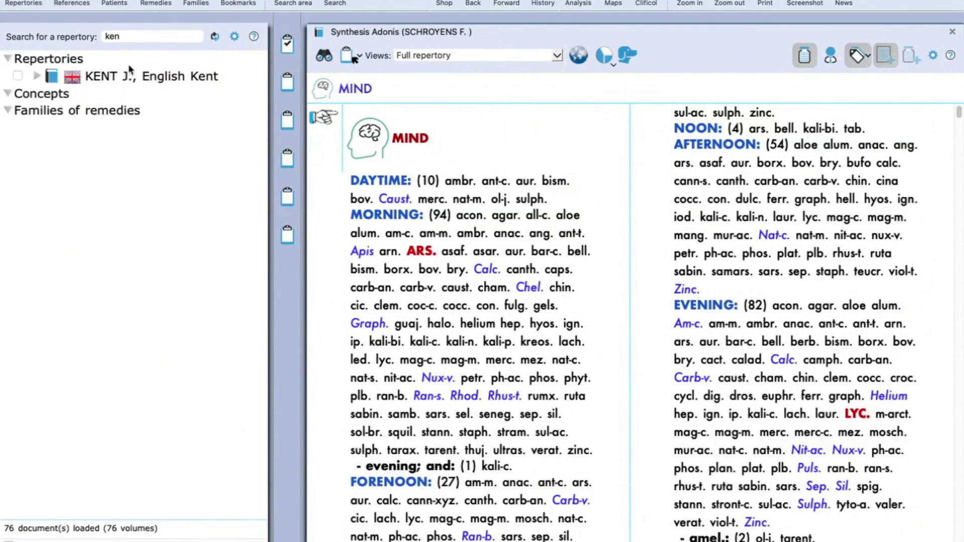
{"action": "left_click", "coordinate": [115, 77]}
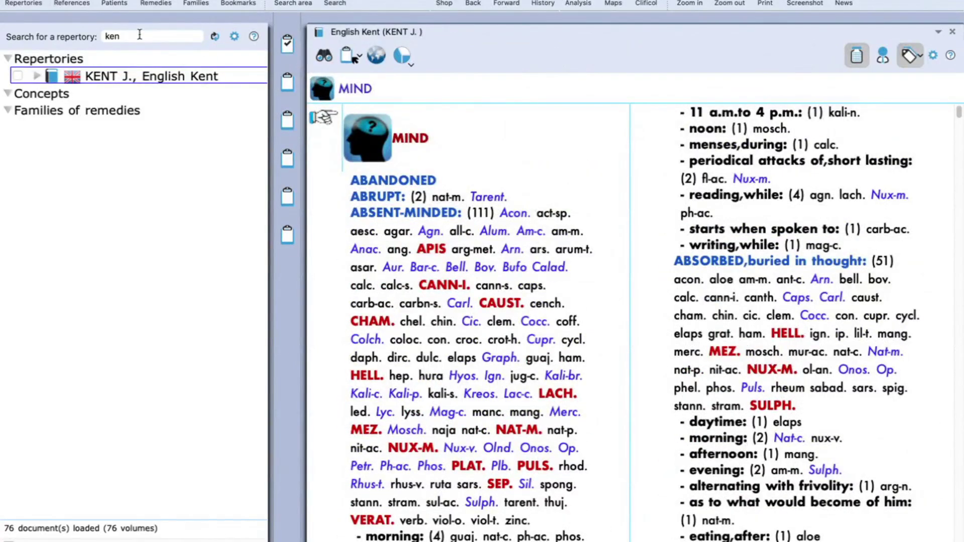
- Replace the repertory search with "boe" and open Boericke's Repertory
{"action": "key", "text": "BackSpace"}
{"action": "key", "text": "BackSpace"}
{"action": "key", "text": "BackSpace"}
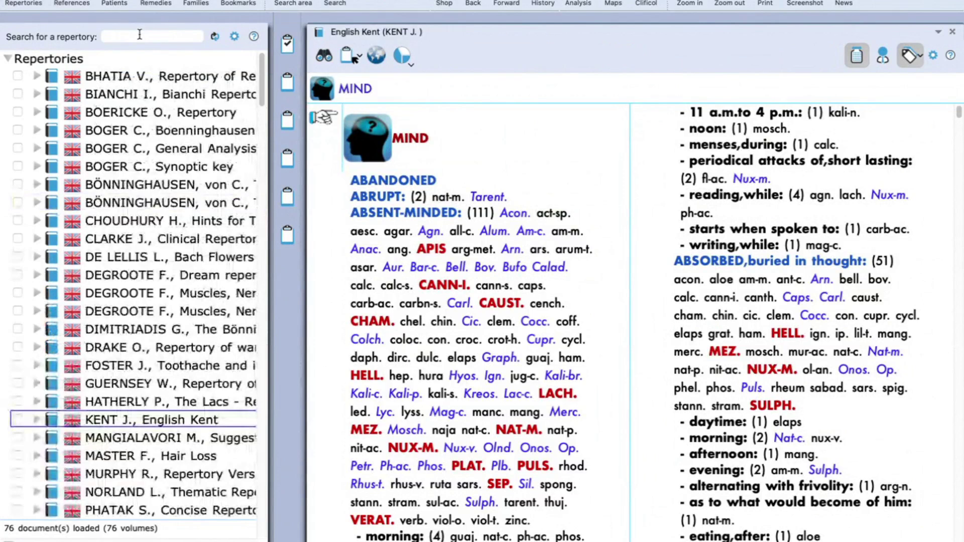
{"action": "type", "text": "boe"}
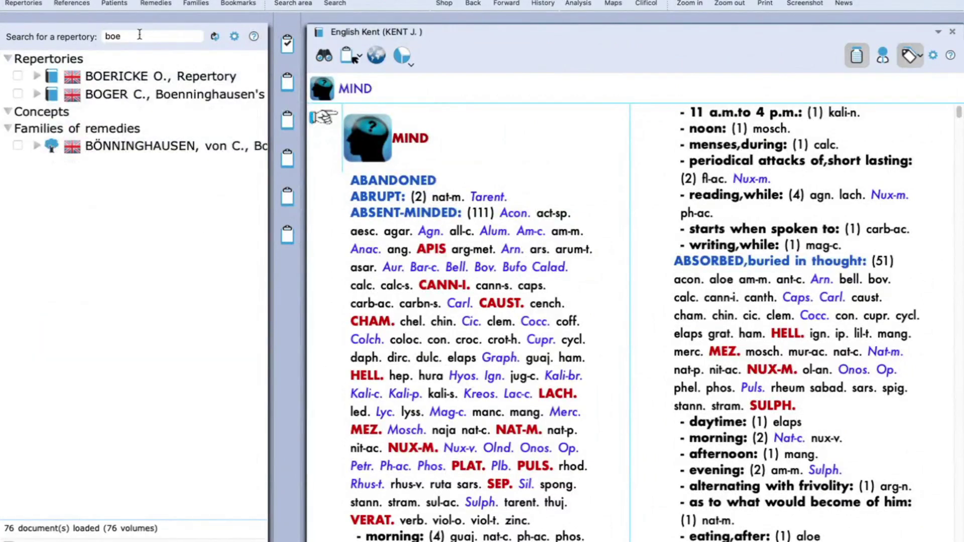
{"action": "left_click", "coordinate": [134, 77]}
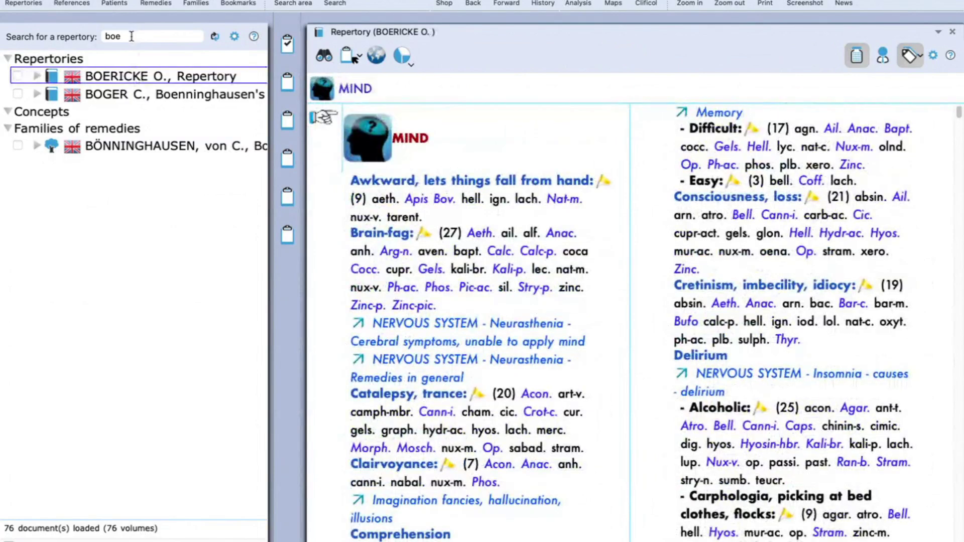
- Clear the repertory search and collapse the Repertories, Concepts and Families of remedies groups
{"action": "key", "text": "BackSpace"}
{"action": "key", "text": "BackSpace"}
{"action": "key", "text": "BackSpace"}
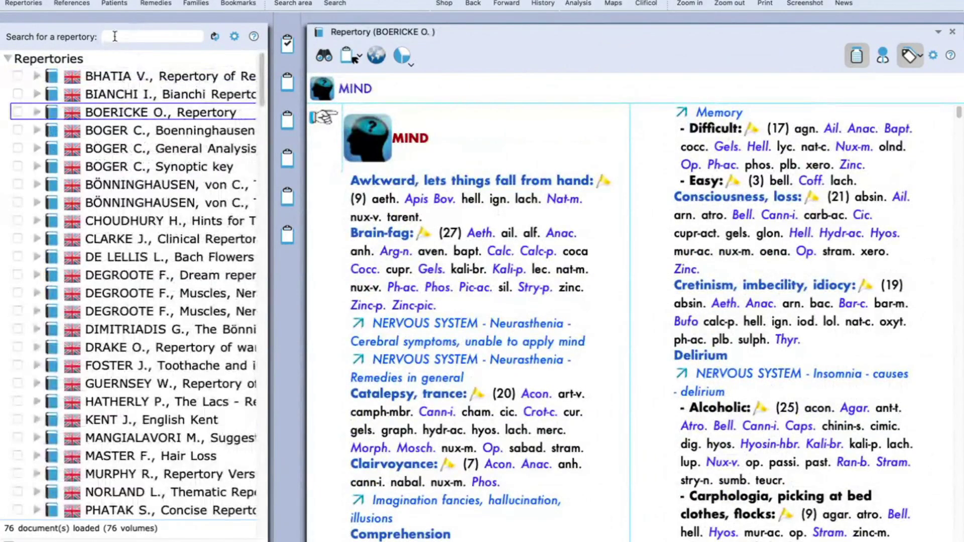
{"action": "left_click", "coordinate": [8, 59]}
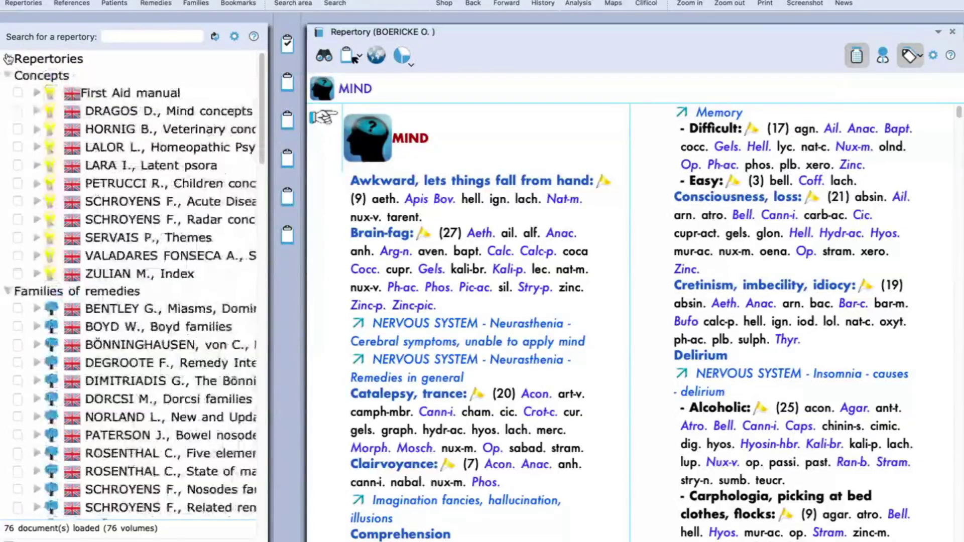
{"action": "left_click", "coordinate": [8, 78]}
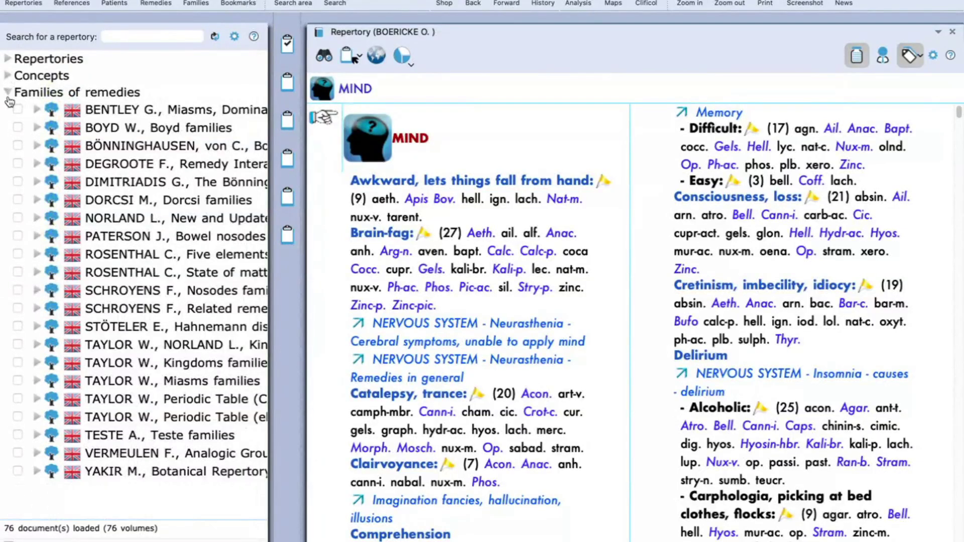
{"action": "left_click", "coordinate": [7, 94]}
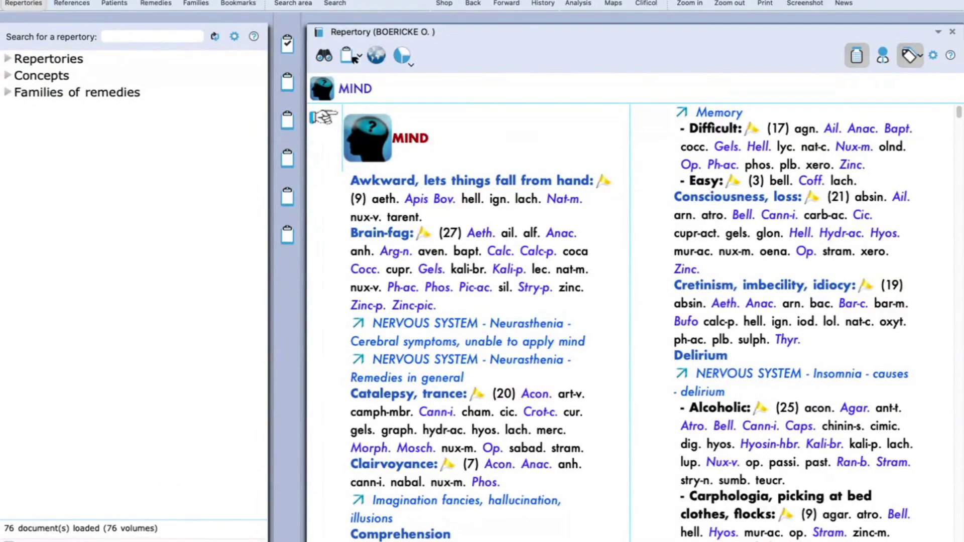
- Display the list of references and limit its languages to English only
{"action": "left_click", "coordinate": [72, 3]}
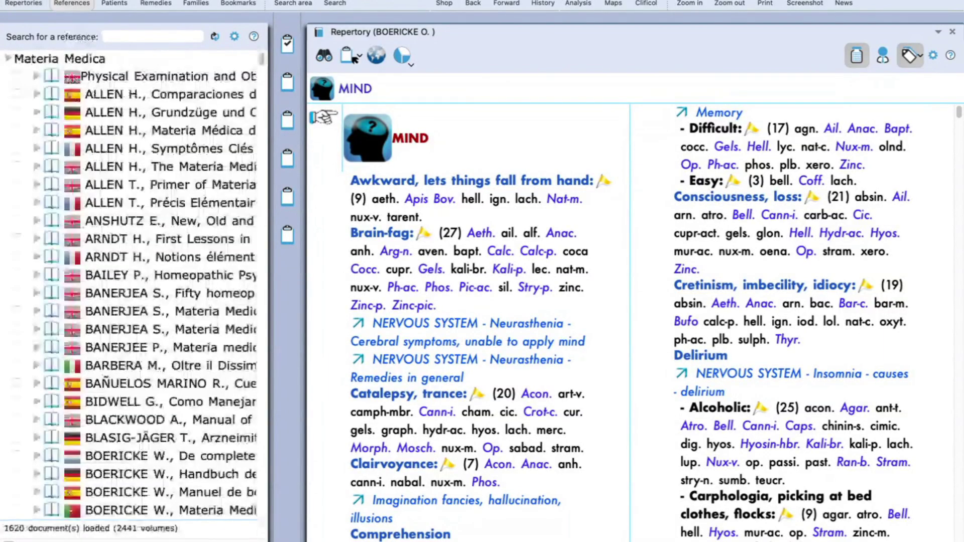
{"action": "left_click", "coordinate": [234, 37]}
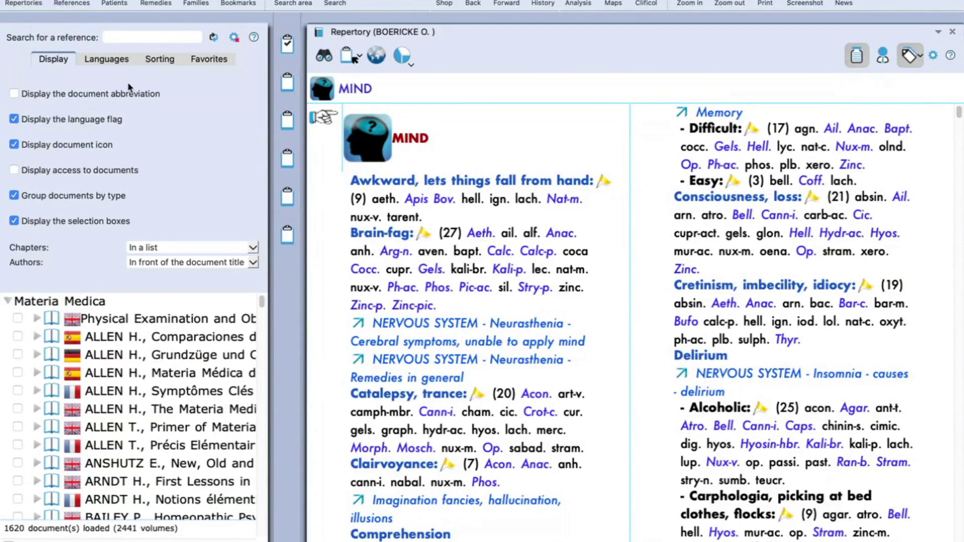
{"action": "left_click", "coordinate": [121, 61]}
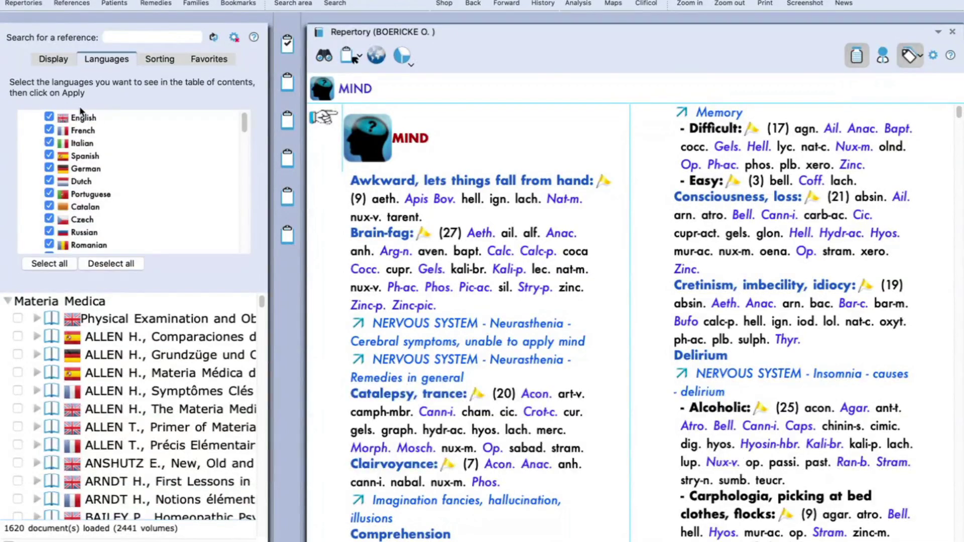
{"action": "left_click", "coordinate": [99, 265]}
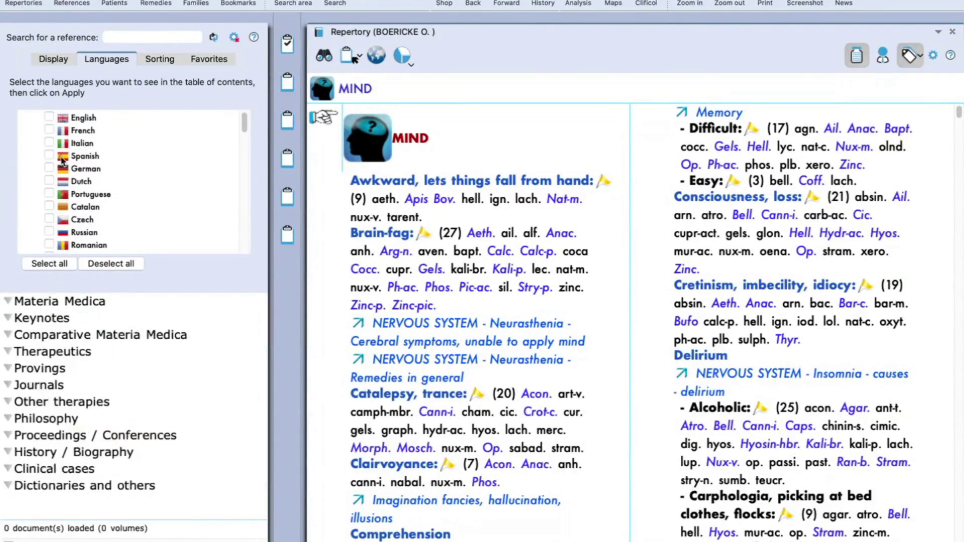
{"action": "left_click", "coordinate": [48, 117]}
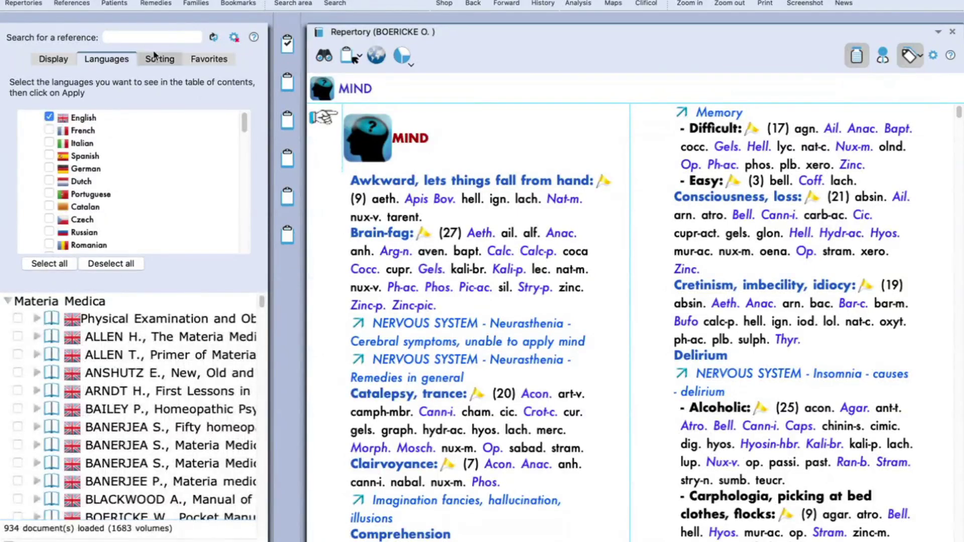
{"action": "left_click", "coordinate": [234, 37]}
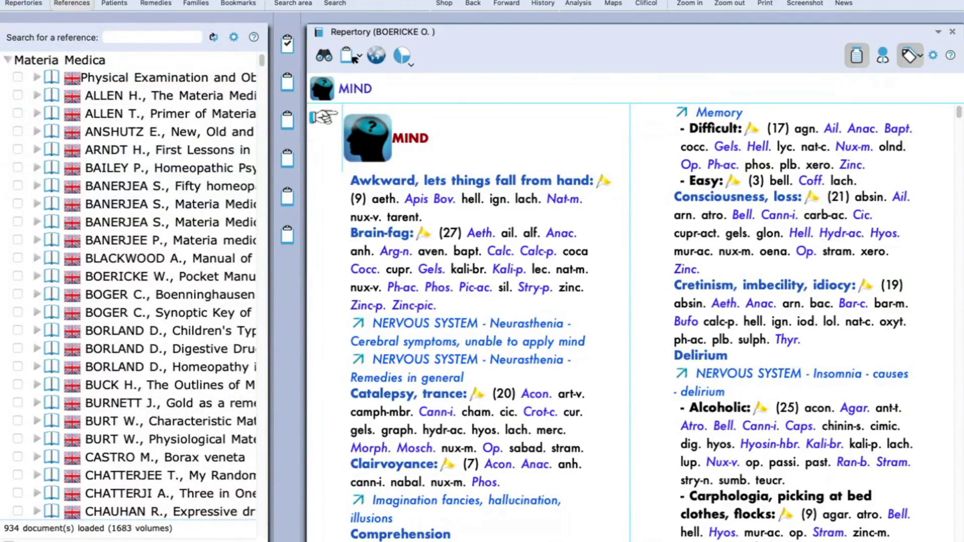
- Collapse every category in the reference list, from Materia Medica through Dictionaries and others
{"action": "left_click", "coordinate": [9, 61]}
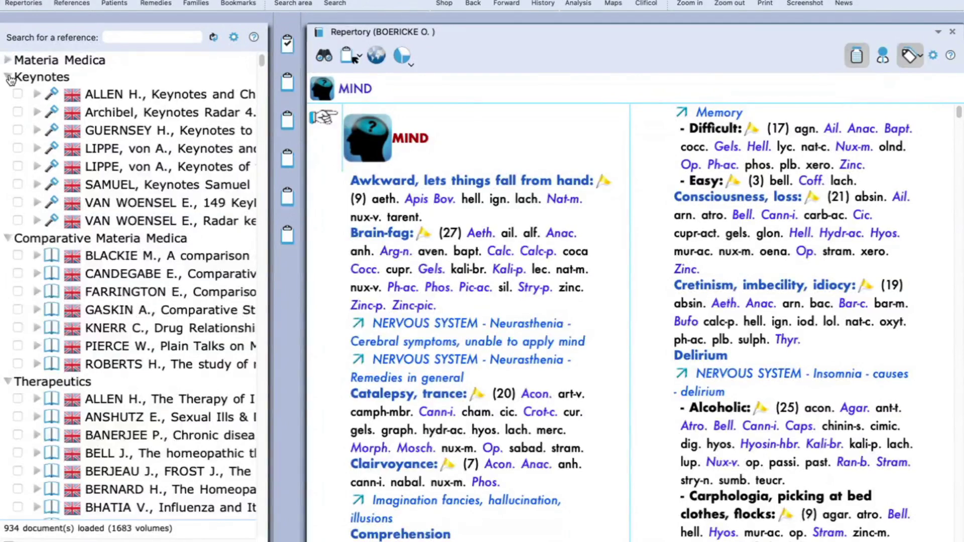
{"action": "left_click", "coordinate": [8, 77]}
{"action": "left_click", "coordinate": [8, 94]}
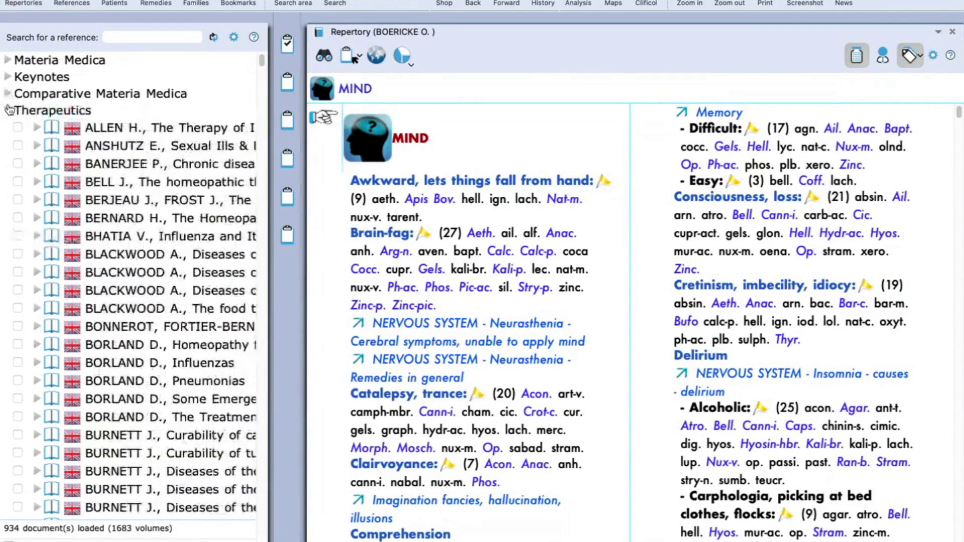
{"action": "left_click", "coordinate": [8, 111]}
{"action": "left_click", "coordinate": [8, 128]}
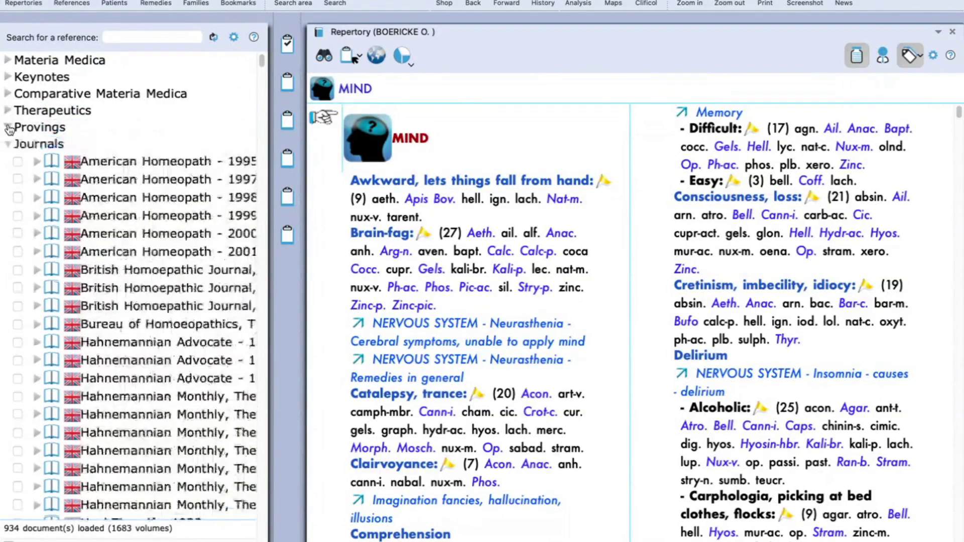
{"action": "left_click", "coordinate": [8, 148]}
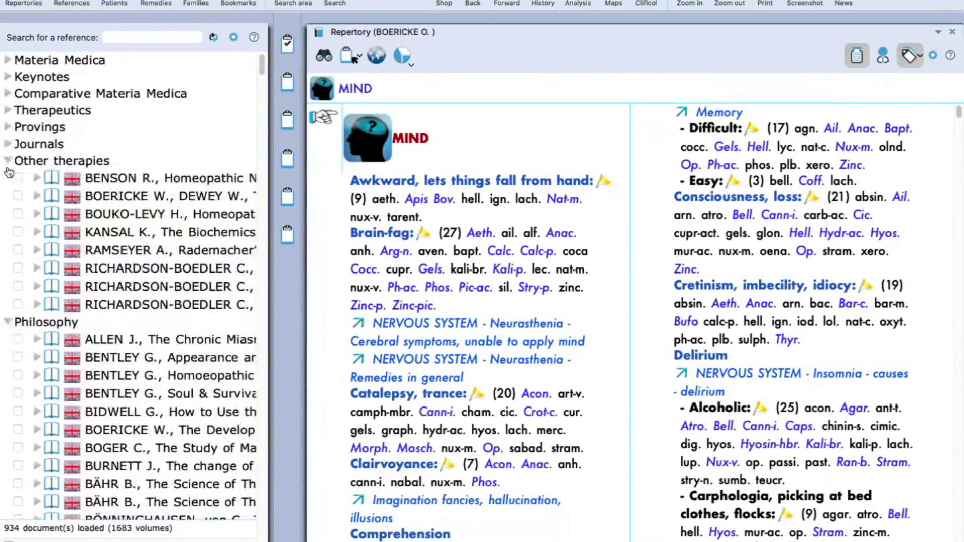
{"action": "left_click", "coordinate": [7, 160]}
{"action": "left_click", "coordinate": [8, 178]}
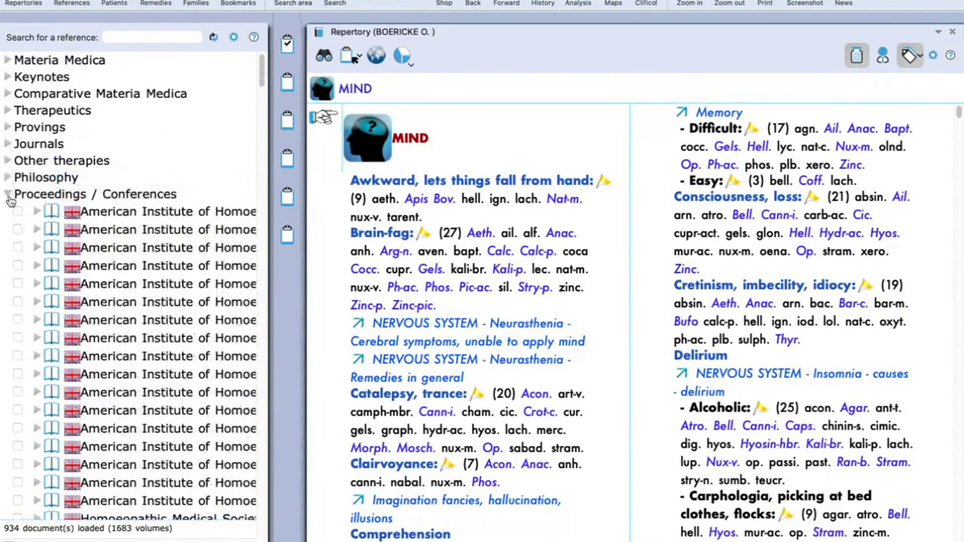
{"action": "left_click", "coordinate": [7, 194]}
{"action": "left_click", "coordinate": [8, 212]}
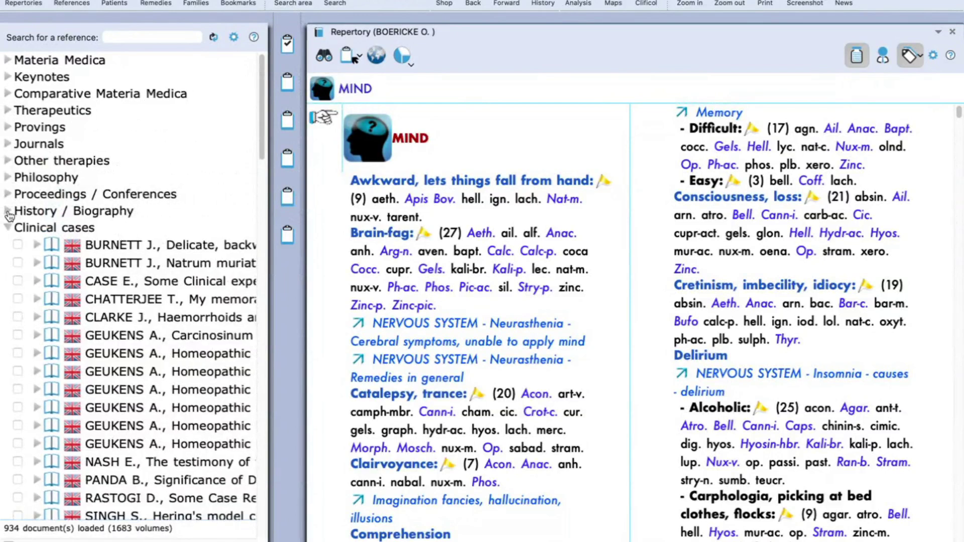
{"action": "left_click", "coordinate": [8, 229]}
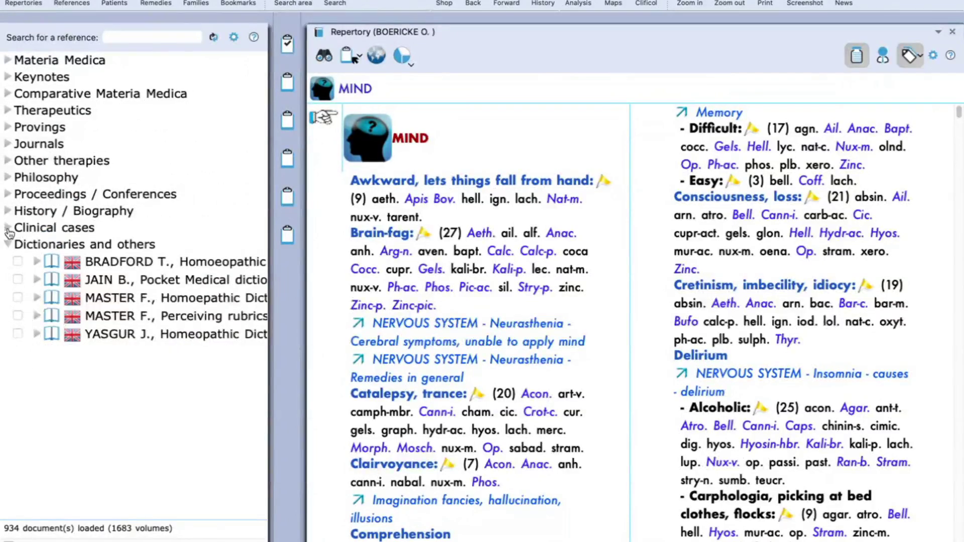
{"action": "left_click", "coordinate": [8, 245]}
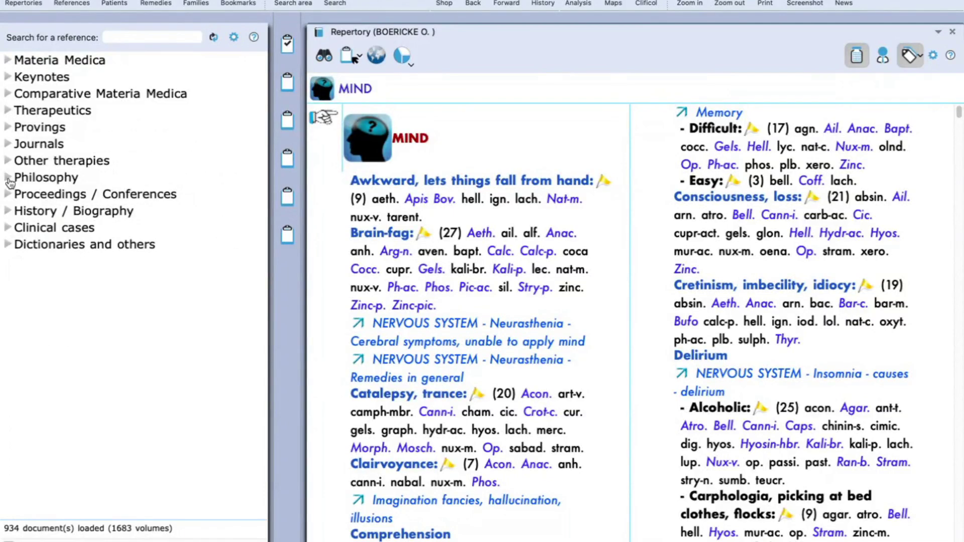
- Create a new patient as a human case, going to the administrative window first
{"action": "left_click", "coordinate": [118, 3]}
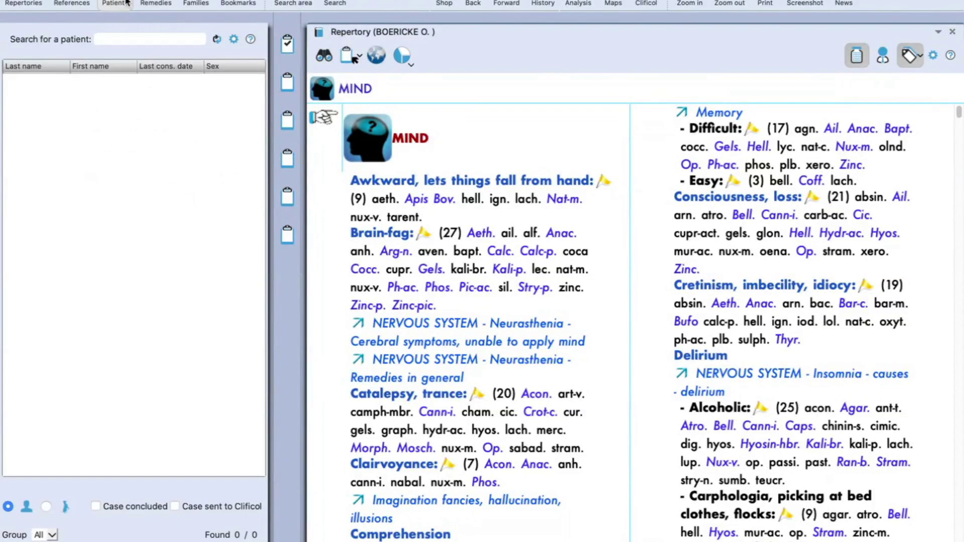
{"action": "left_click", "coordinate": [128, 3]}
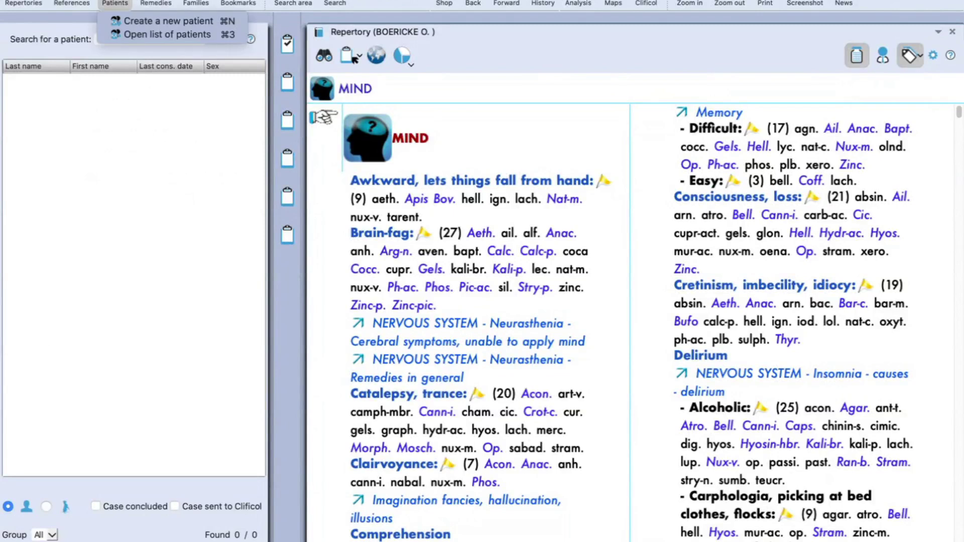
{"action": "left_click", "coordinate": [132, 24]}
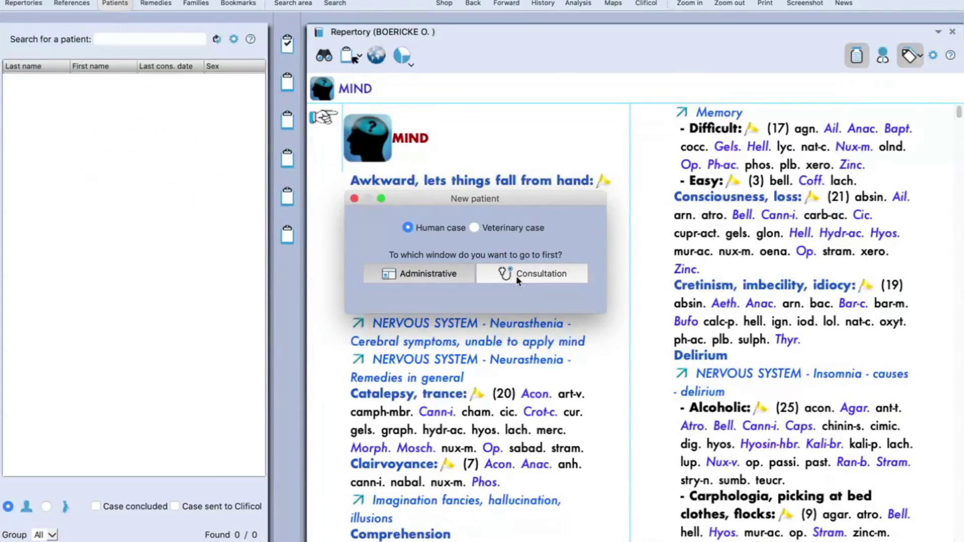
{"action": "left_click", "coordinate": [450, 275]}
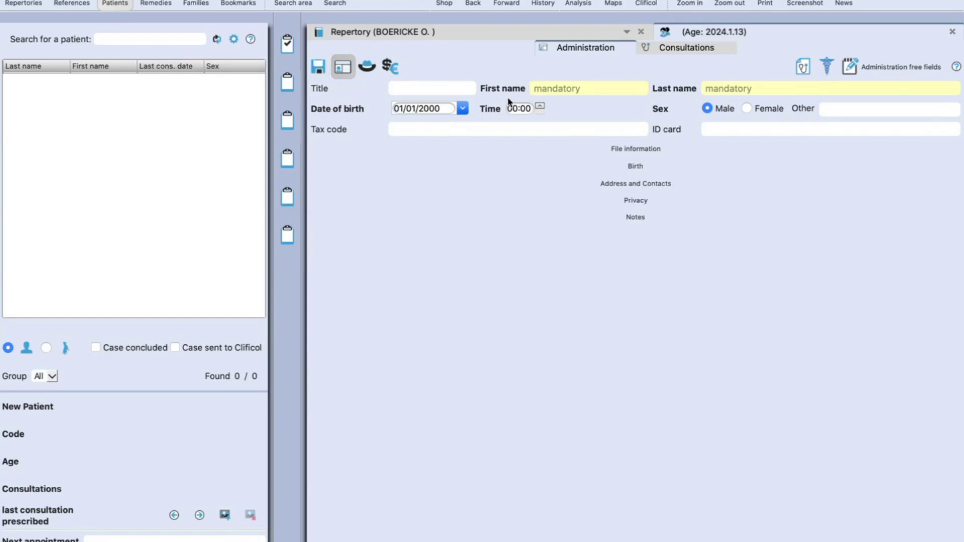
- Inspect the File information and the Address and Contacts sections of the new patient's administrative record
{"action": "left_click", "coordinate": [634, 150]}
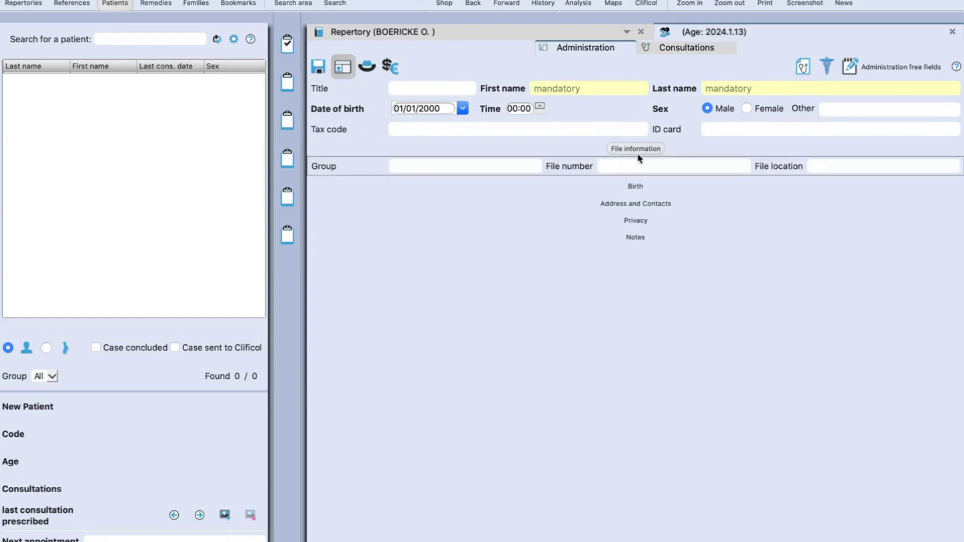
{"action": "left_click", "coordinate": [633, 150]}
{"action": "left_click", "coordinate": [609, 184]}
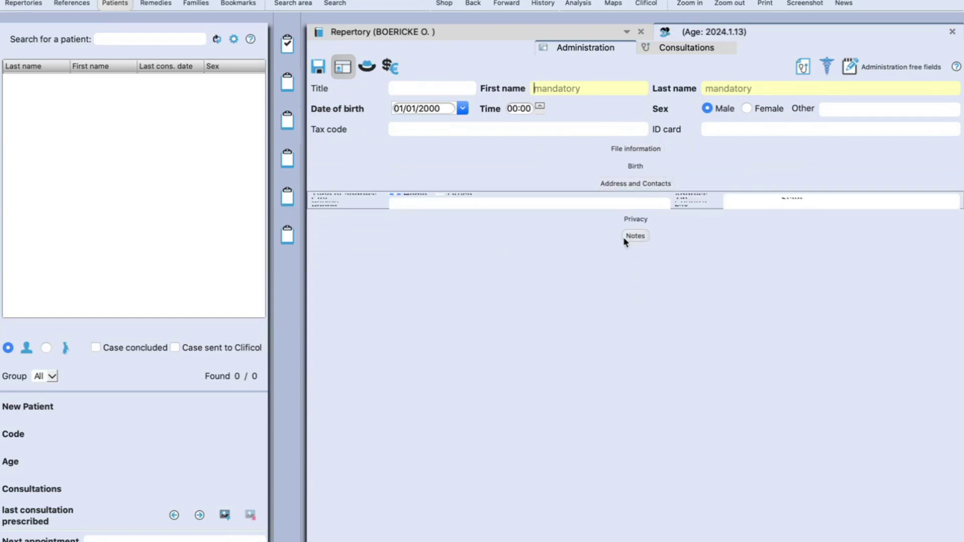
- Review the patient's family, personal, blood and surgery, and previous homeopathic treatment sections, as well as the invoices page
{"action": "left_click", "coordinate": [365, 74]}
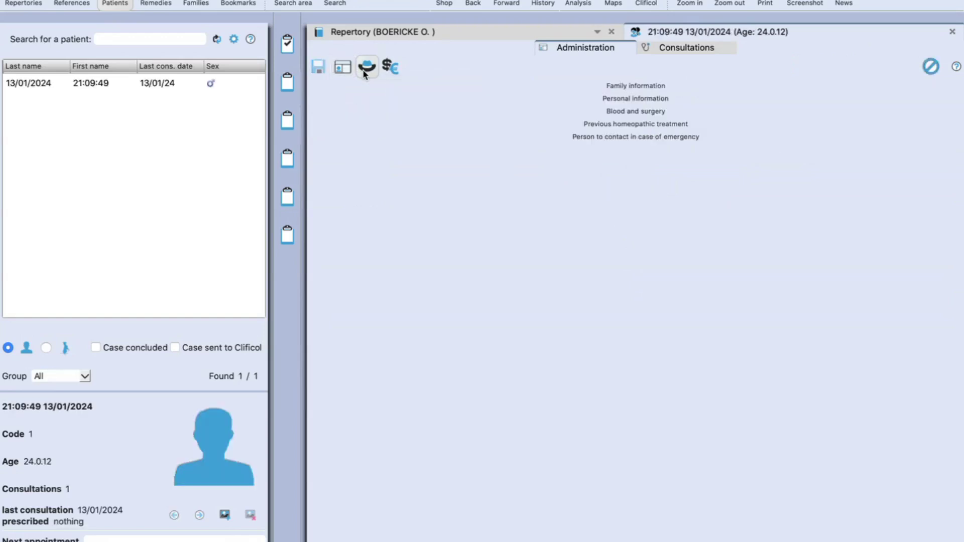
{"action": "left_click", "coordinate": [602, 86]}
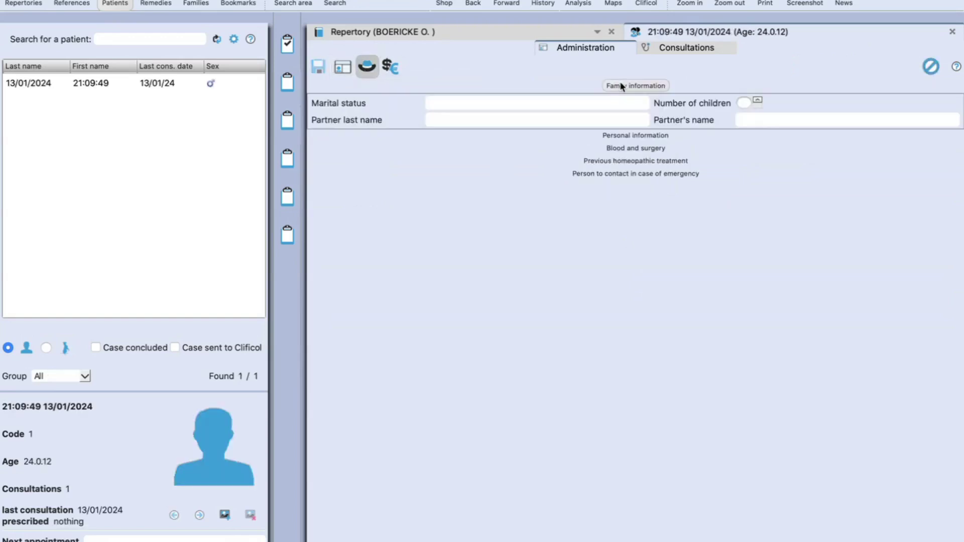
{"action": "left_click", "coordinate": [629, 136]}
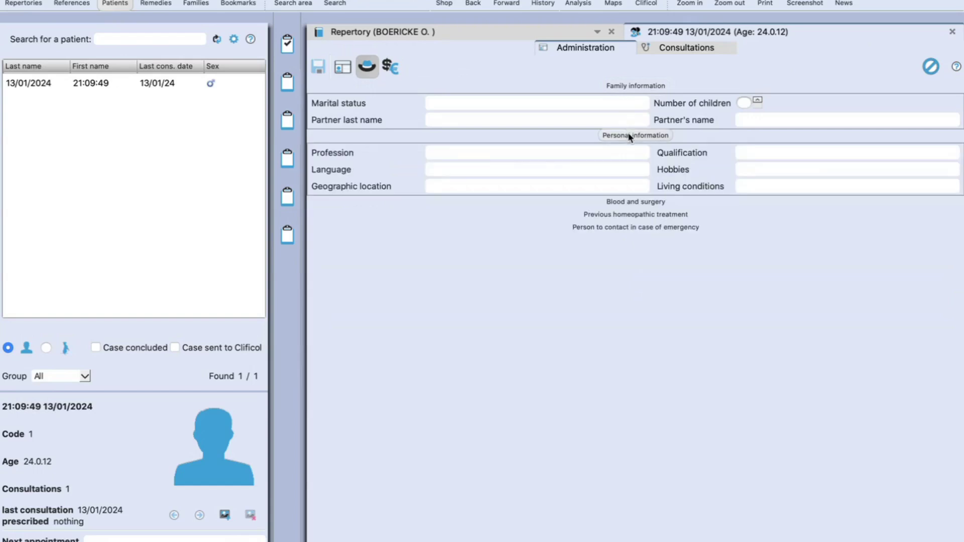
{"action": "left_click", "coordinate": [631, 201]}
{"action": "left_click", "coordinate": [631, 201]}
{"action": "left_click", "coordinate": [628, 214]}
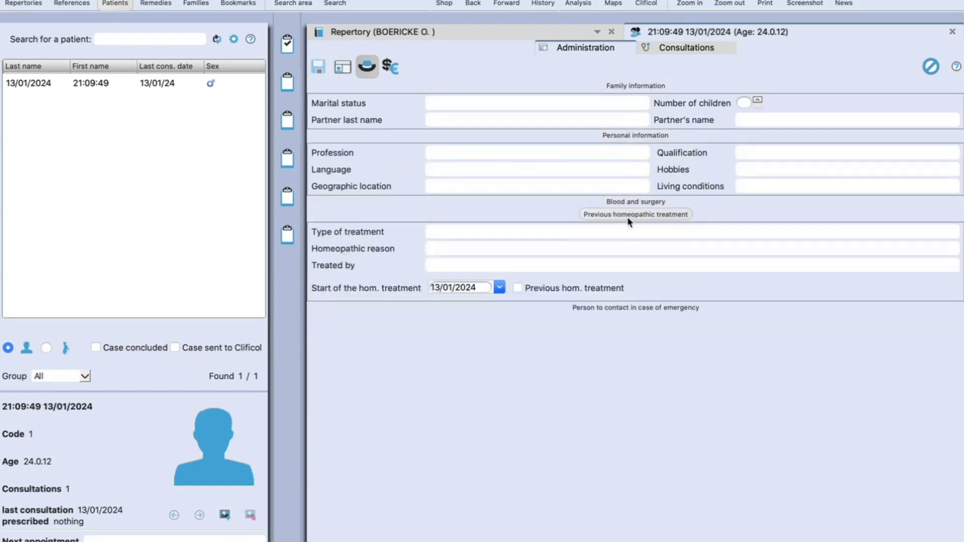
{"action": "left_click", "coordinate": [627, 216]}
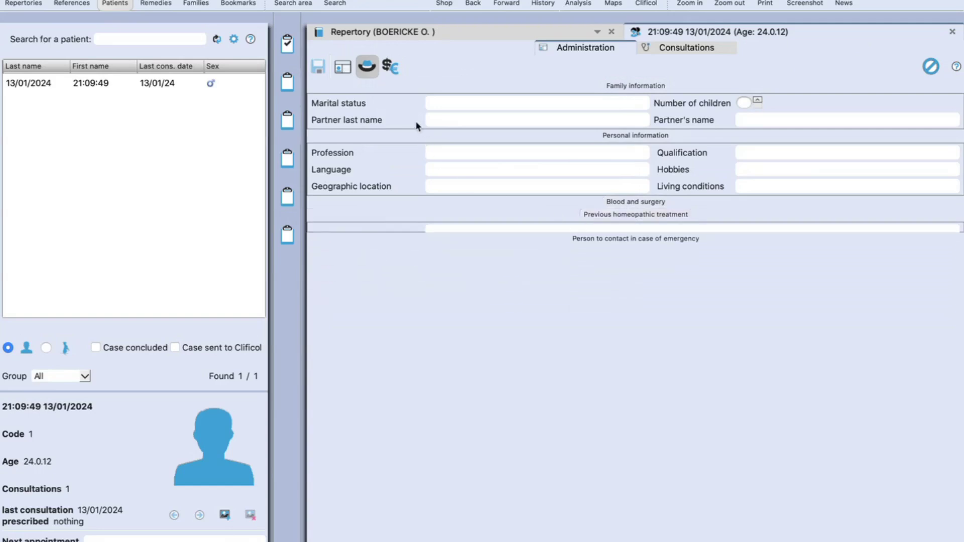
{"action": "left_click", "coordinate": [392, 67]}
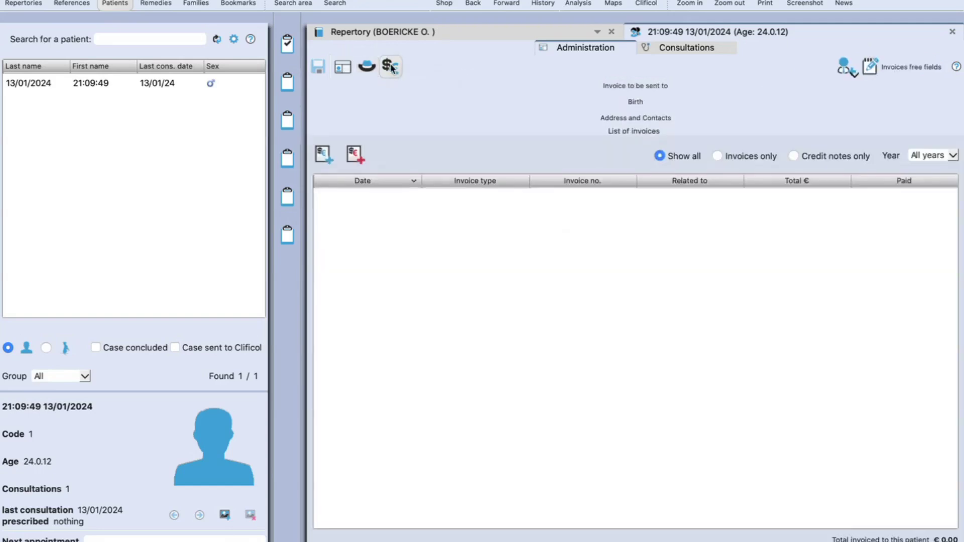
- Review the patient's consultation page with its prescriptions and pathologies, and display the consultations as a table
{"action": "left_click", "coordinate": [670, 46]}
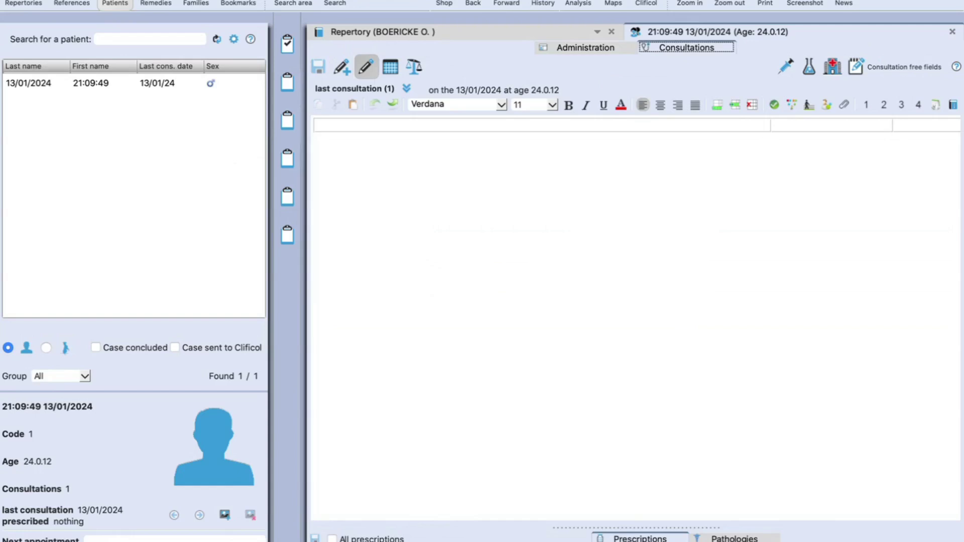
{"action": "left_click", "coordinate": [640, 538]}
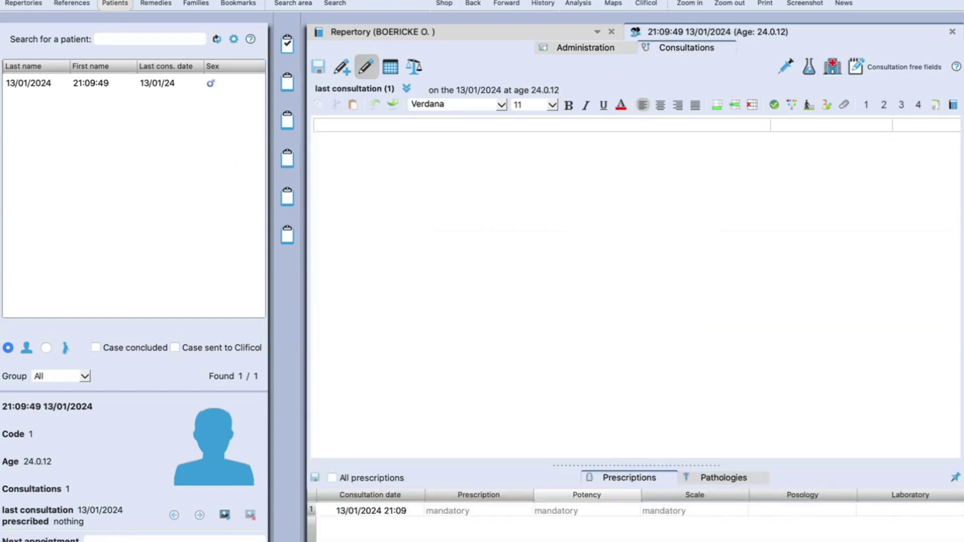
{"action": "left_click", "coordinate": [732, 476]}
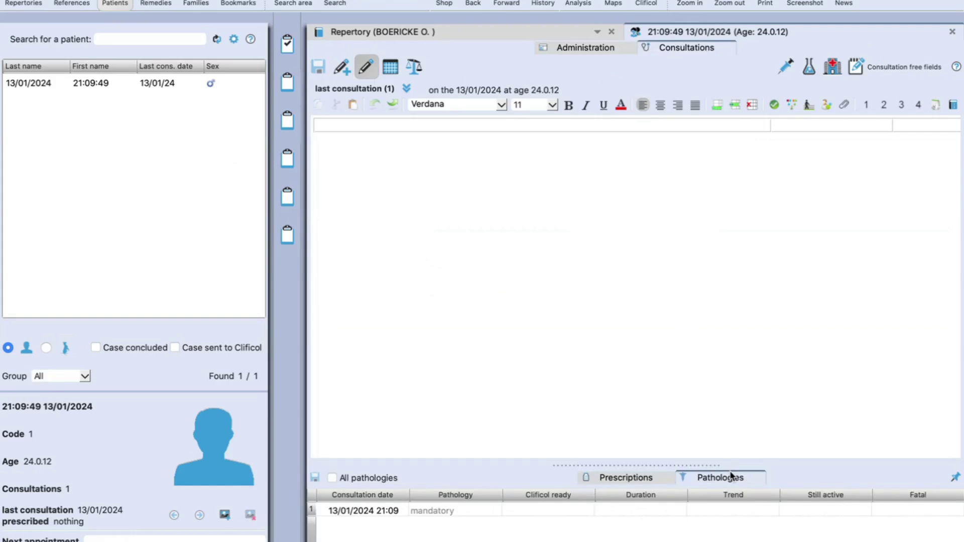
{"action": "left_click", "coordinate": [394, 69]}
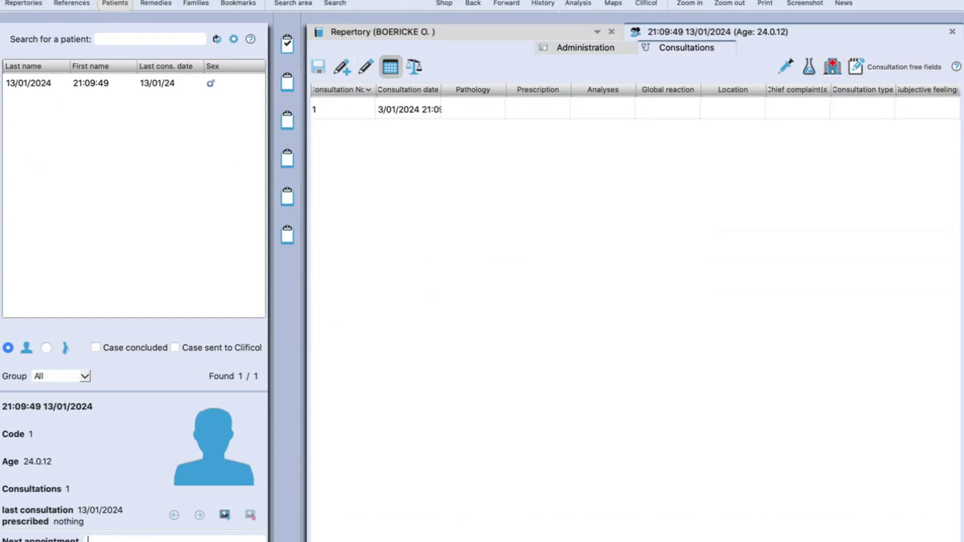
- Search the remedy list for "abrot", open Abrotanum and look through its keynotes
{"action": "left_click", "coordinate": [155, 3]}
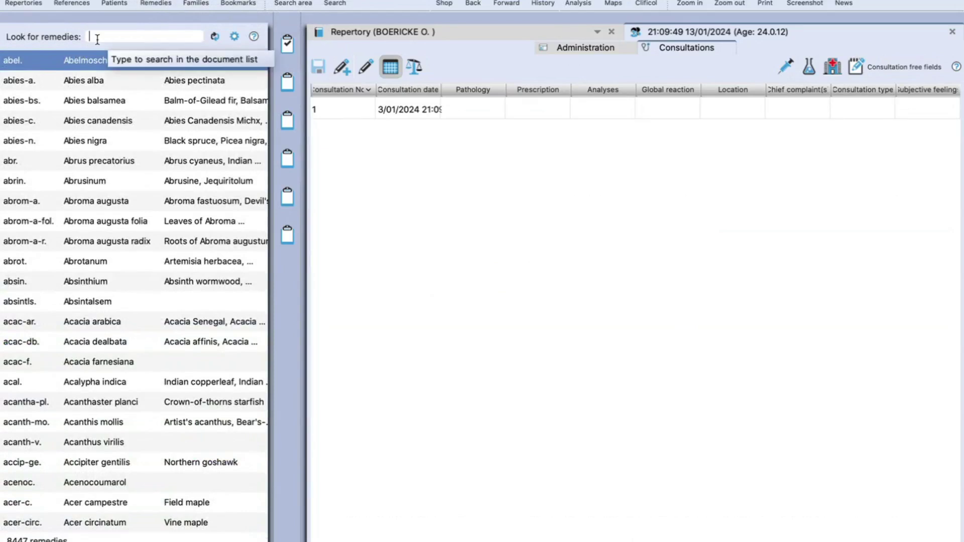
{"action": "type", "text": "ab"}
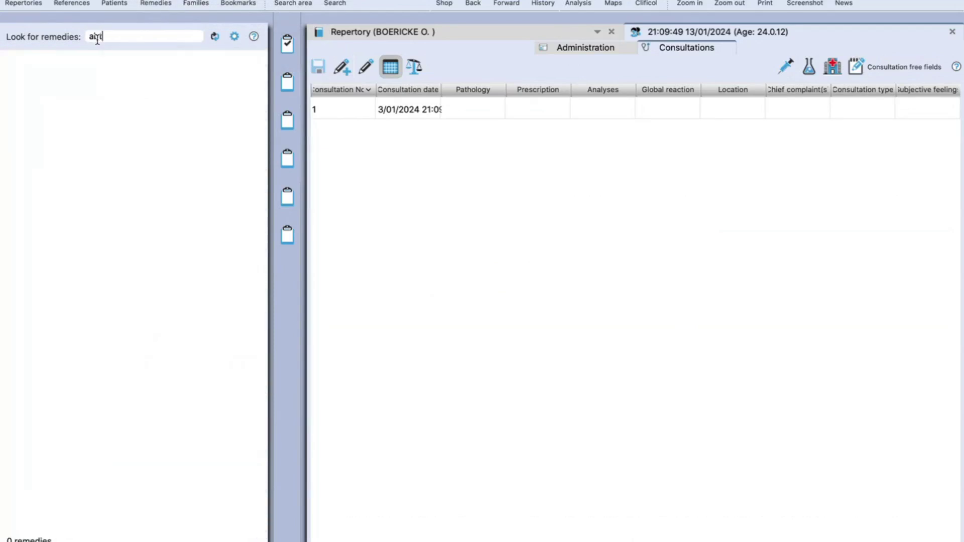
{"action": "type", "text": "ro"}
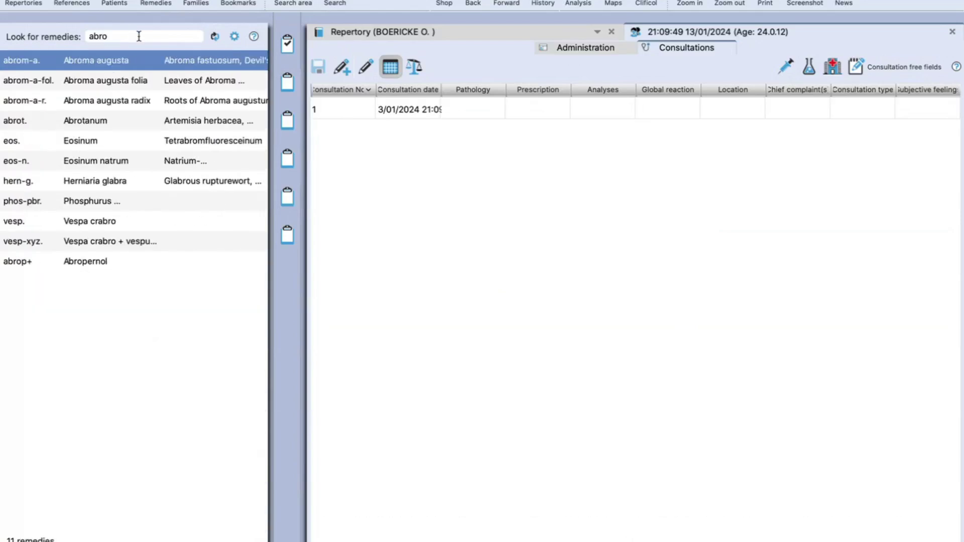
{"action": "type", "text": "t"}
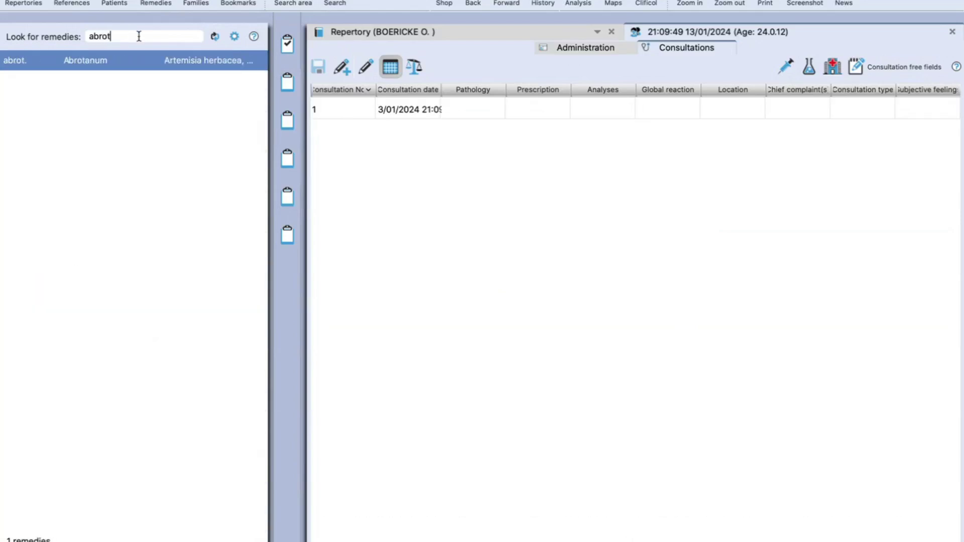
{"action": "double_click", "coordinate": [89, 62]}
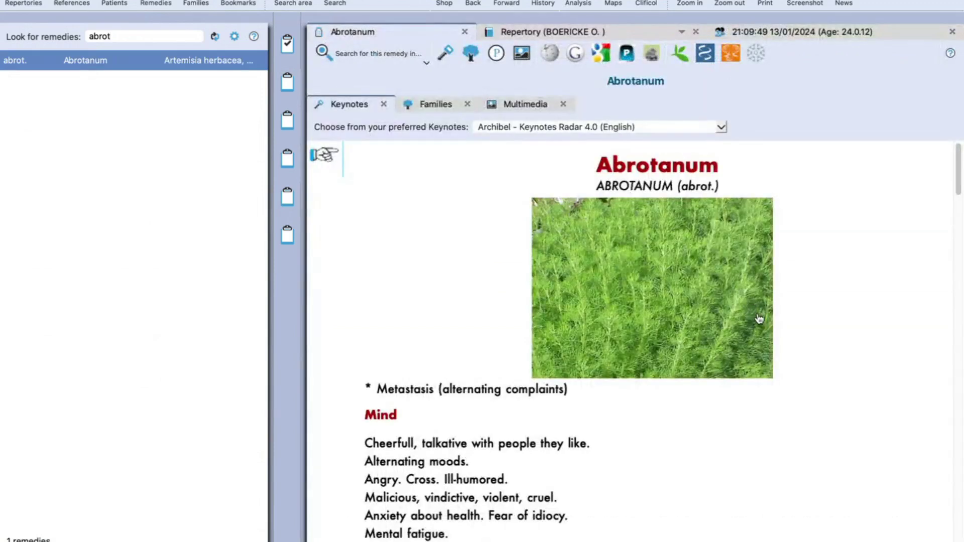
{"action": "scroll", "coordinate": [759, 318], "scroll_direction": "down", "scroll_amount": 10}
{"action": "scroll", "coordinate": [759, 319], "scroll_direction": "up", "scroll_amount": 5}
{"action": "scroll", "coordinate": [759, 319], "scroll_direction": "up", "scroll_amount": 5}
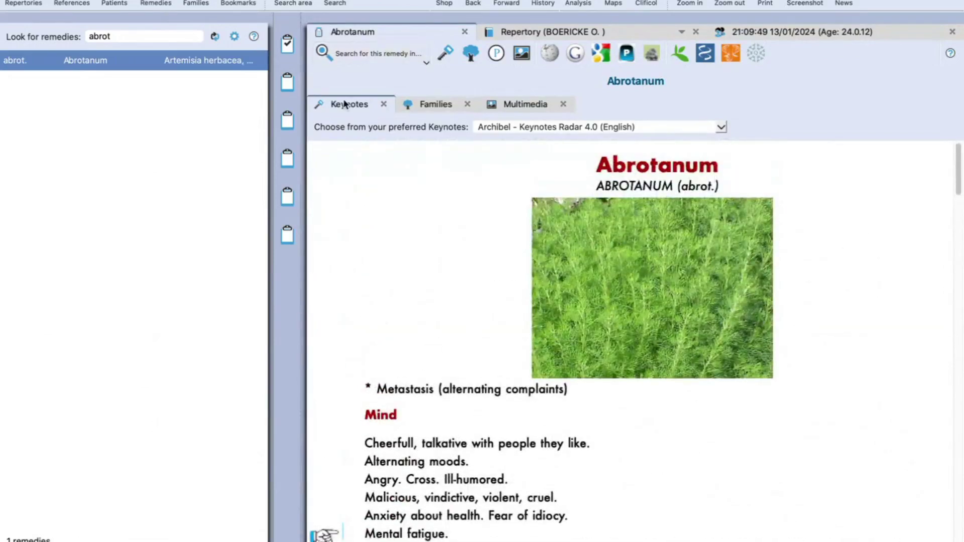
- Examine Abrotanum's families, including its followed well by, follows well after and similar remedies, plus the Miasms and Kingdoms families
{"action": "left_click", "coordinate": [431, 106]}
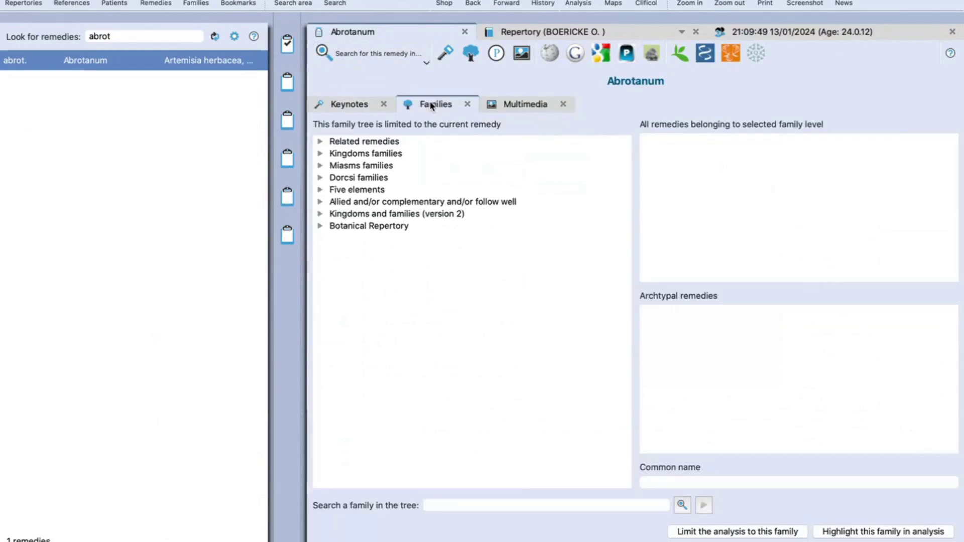
{"action": "left_click", "coordinate": [320, 142]}
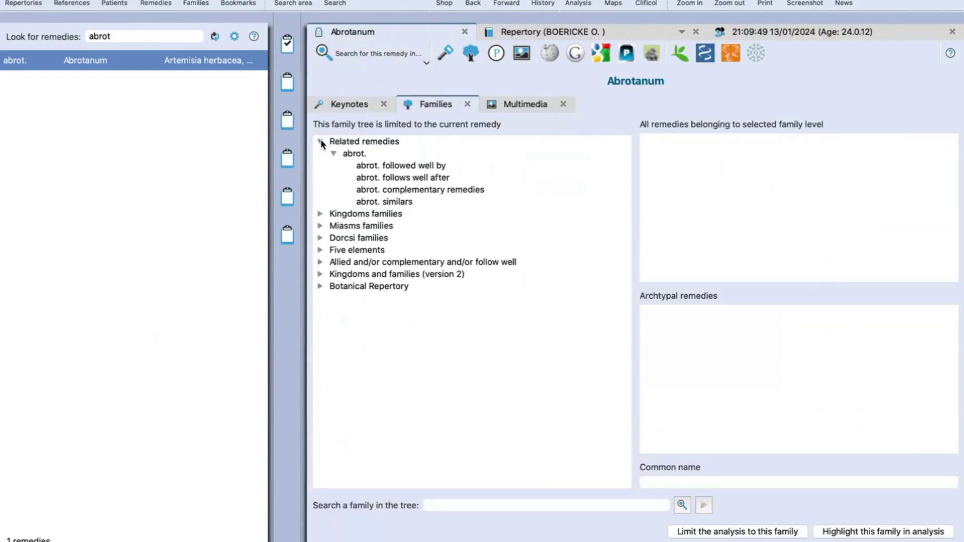
{"action": "left_click", "coordinate": [361, 167]}
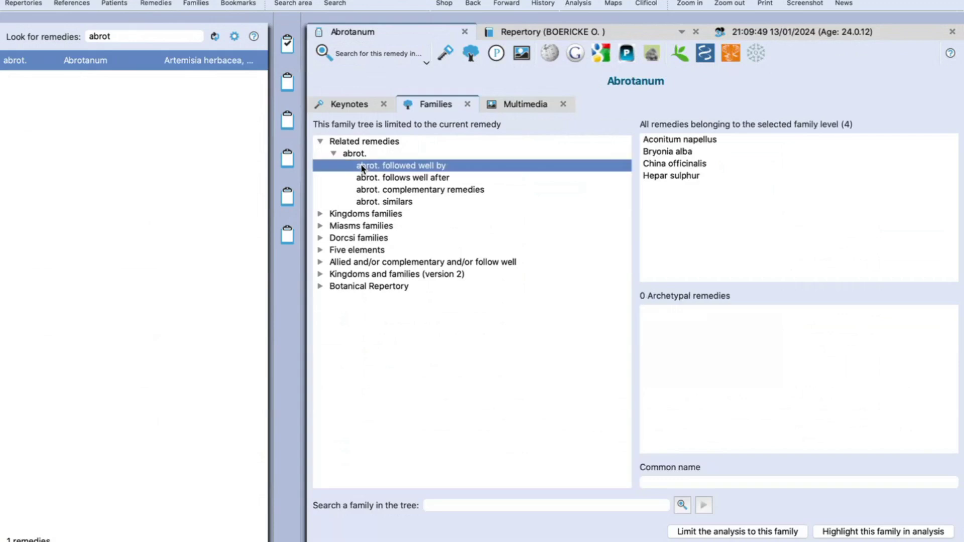
{"action": "left_click", "coordinate": [418, 180]}
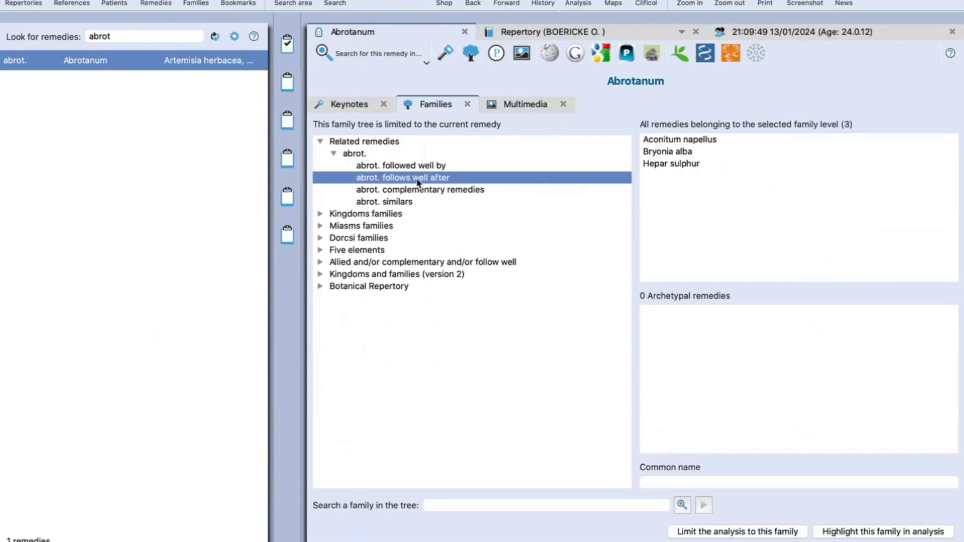
{"action": "left_click", "coordinate": [378, 202]}
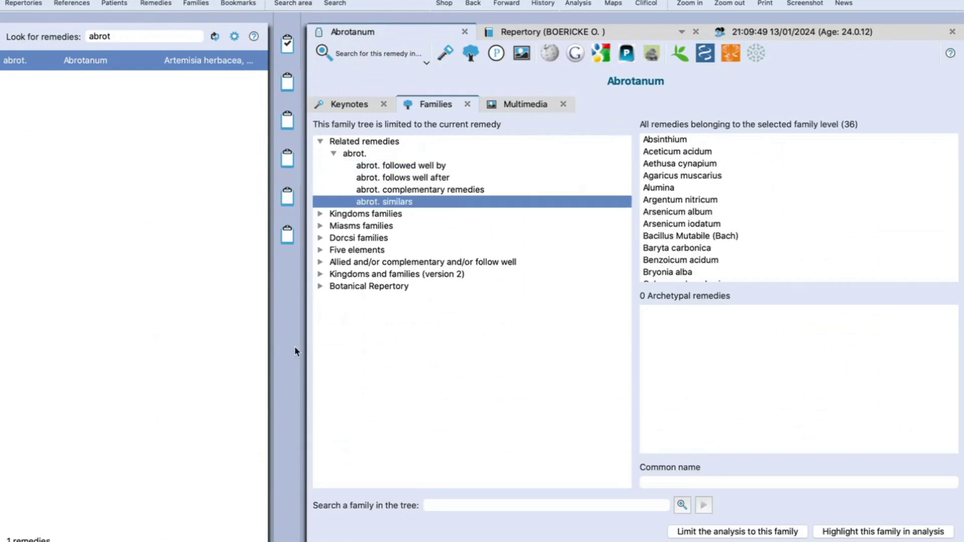
{"action": "left_click", "coordinate": [320, 226]}
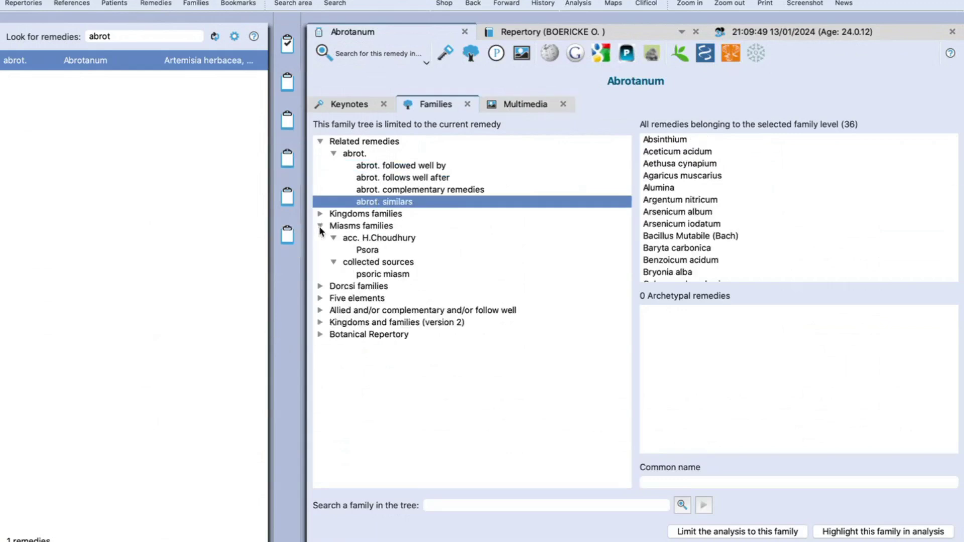
{"action": "left_click", "coordinate": [320, 214]}
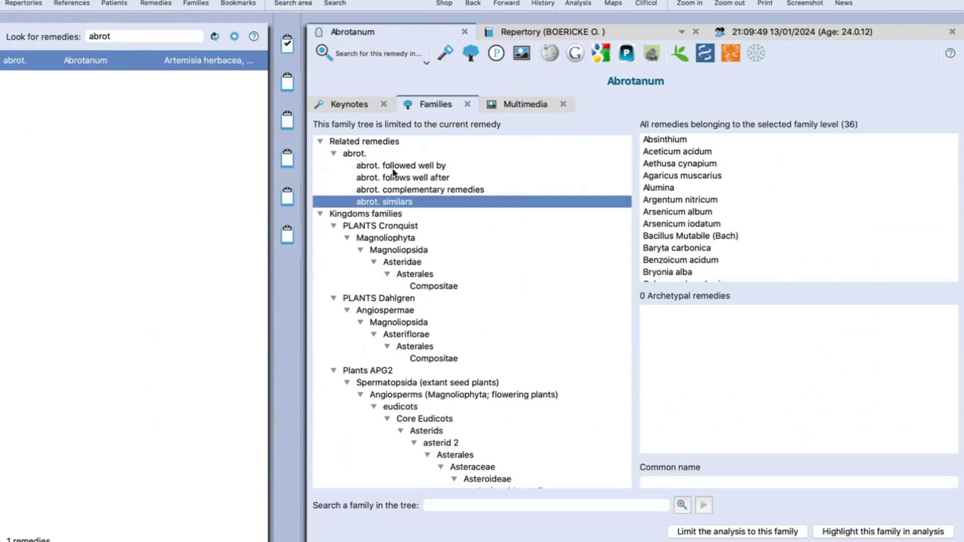
- View the multimedia pictures of Abrotanum and look the remedy up on Wikipedia and Google
{"action": "left_click", "coordinate": [526, 103]}
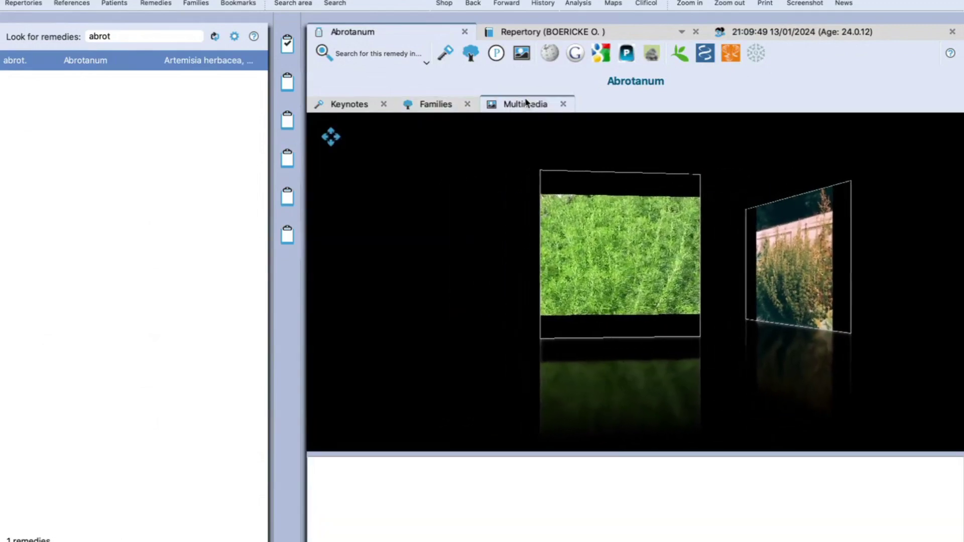
{"action": "left_click", "coordinate": [550, 54]}
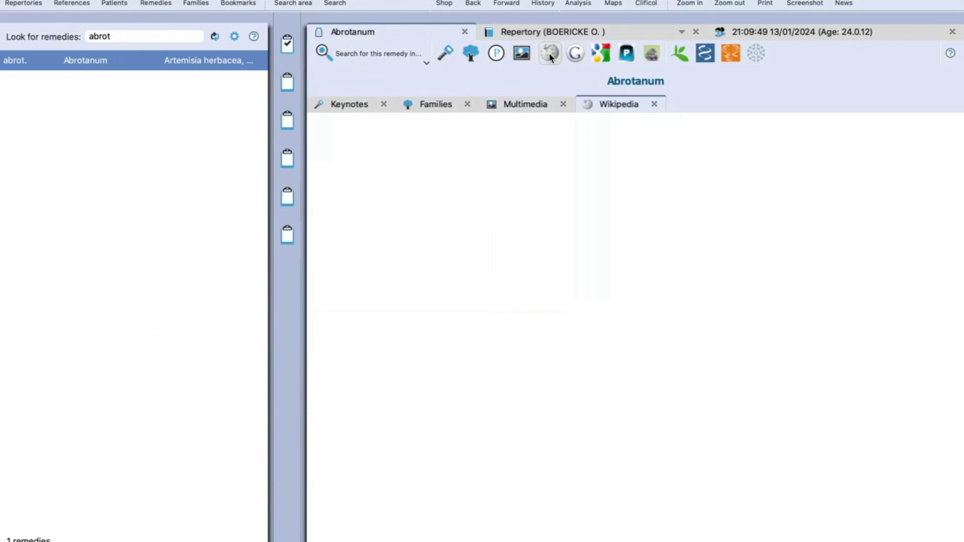
{"action": "left_click", "coordinate": [578, 57]}
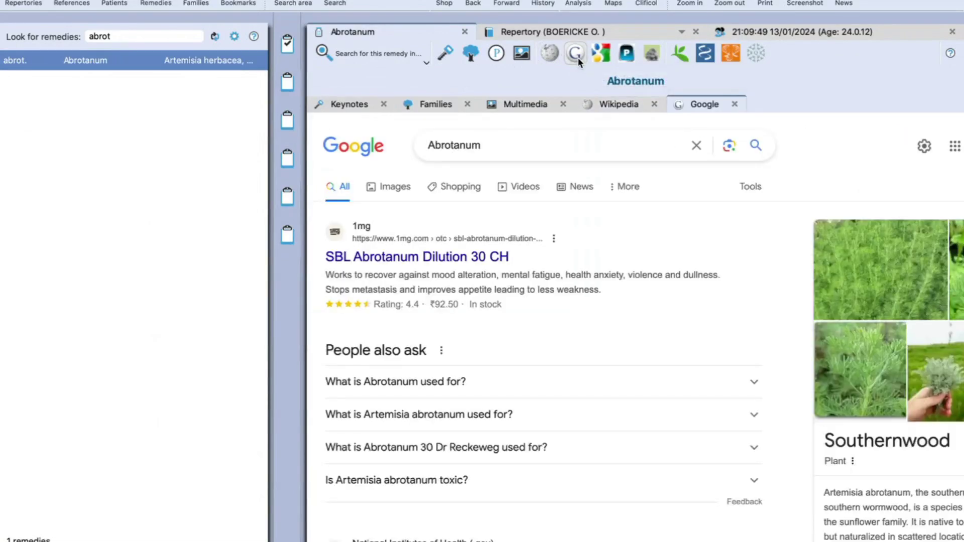
- Search for Abrotanum in all references, limit the documents to "kne" and open KNERR's Drug Relationship
{"action": "left_click", "coordinate": [349, 57]}
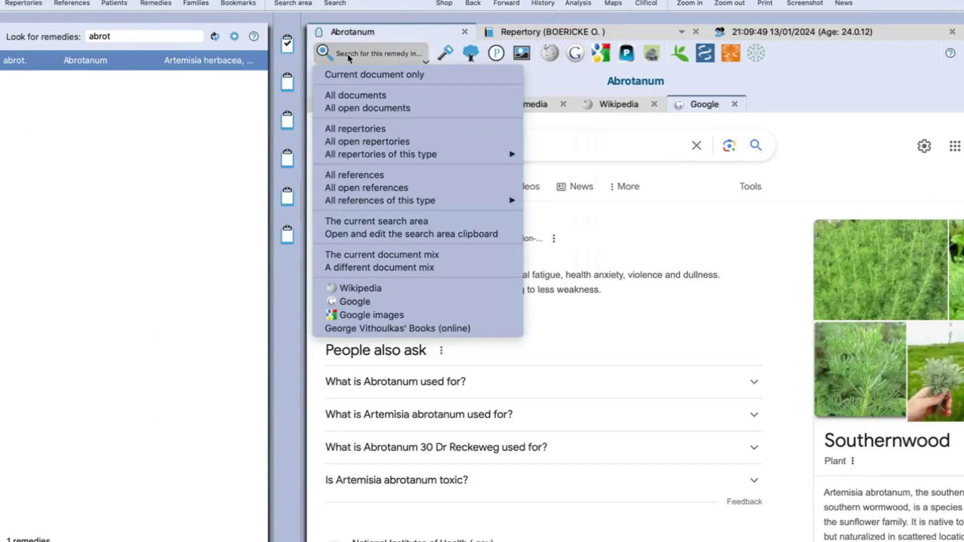
{"action": "left_click", "coordinate": [348, 176]}
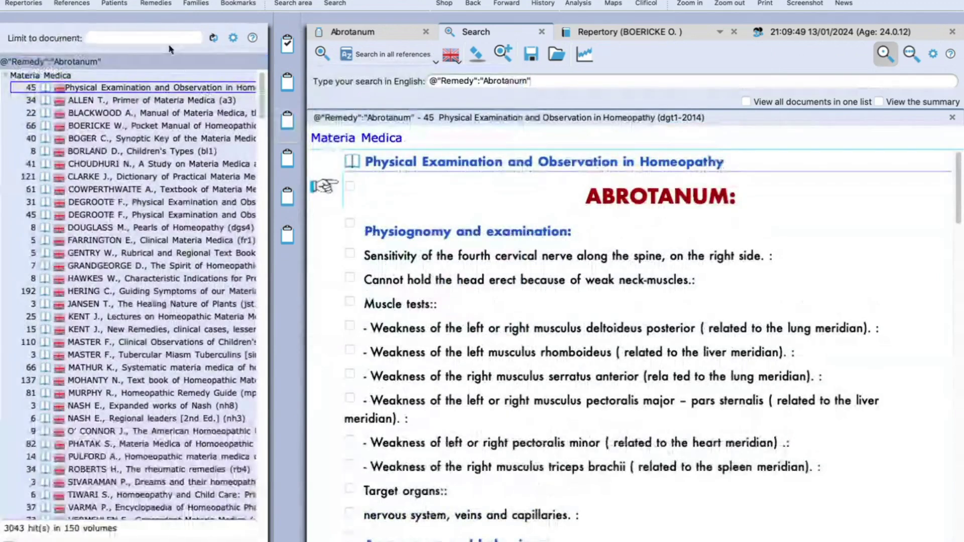
{"action": "left_click", "coordinate": [142, 37]}
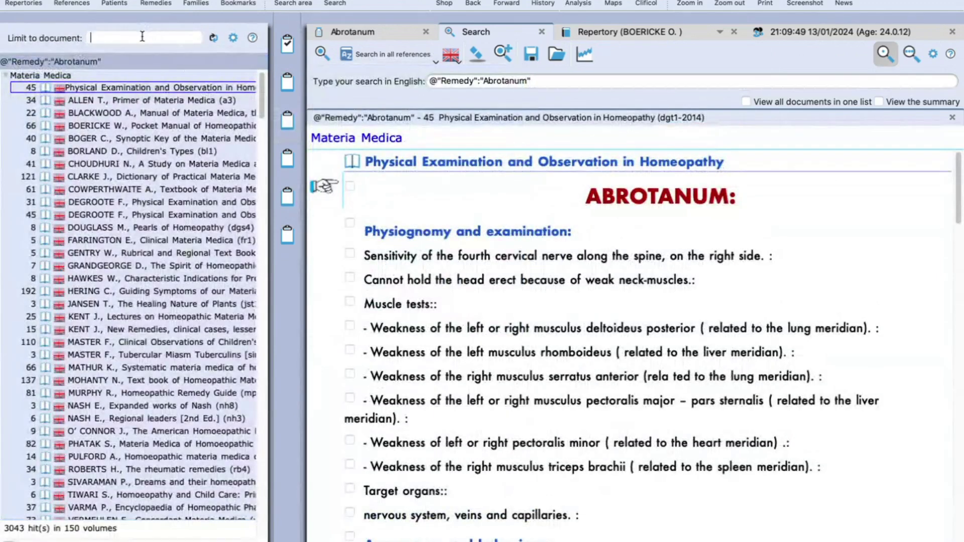
{"action": "type", "text": "kne"}
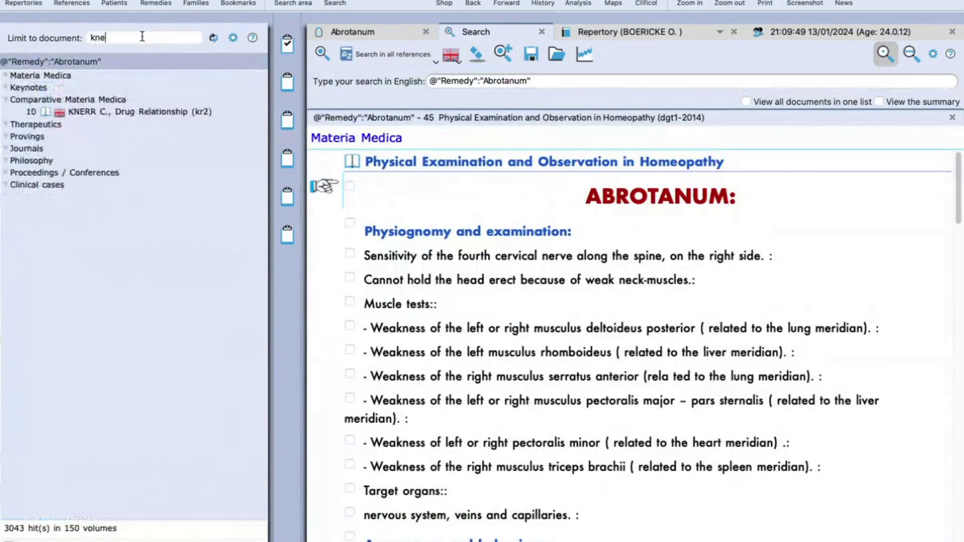
{"action": "left_click", "coordinate": [82, 112]}
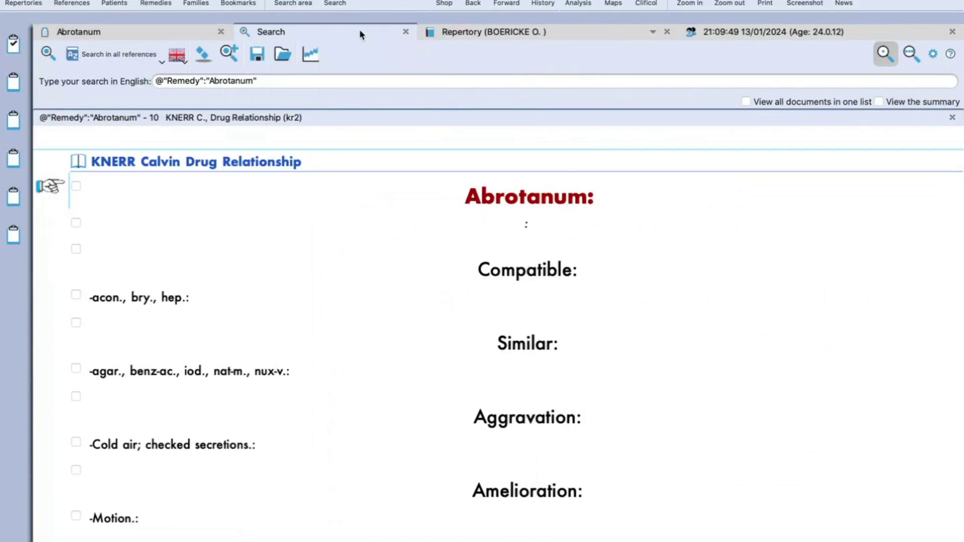
- Limit the Abrotanum search results to documents matching "boer" and open BOERICKE's Pocket Manual of Homeopathic Materia Medica
{"action": "left_click", "coordinate": [325, 28]}
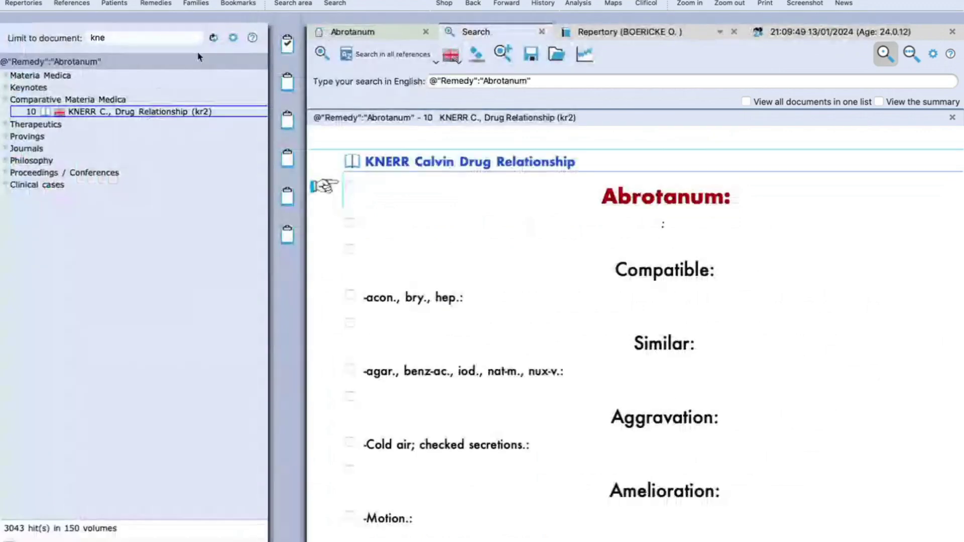
{"action": "key", "text": "BackSpace"}
{"action": "key", "text": "BackSpace"}
{"action": "key", "text": "BackSpace"}
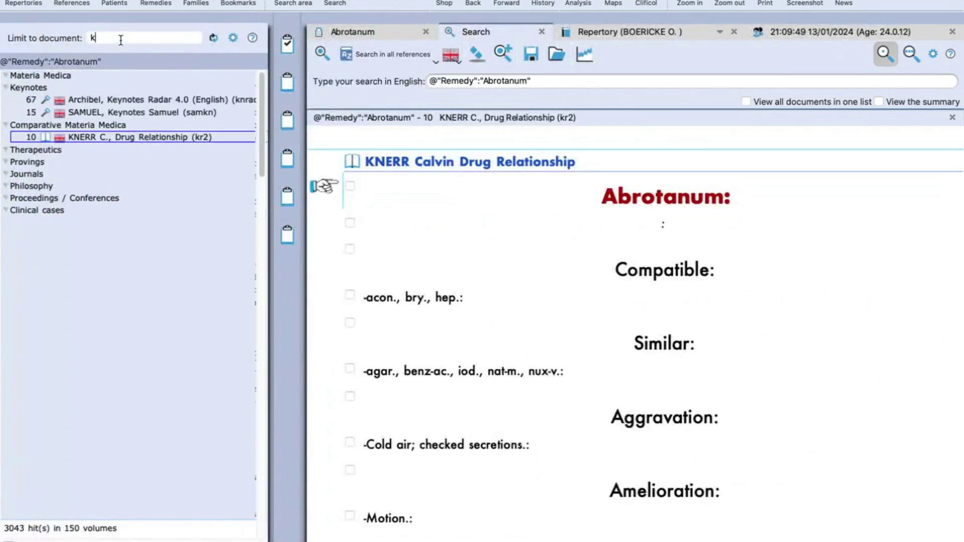
{"action": "type", "text": "boer"}
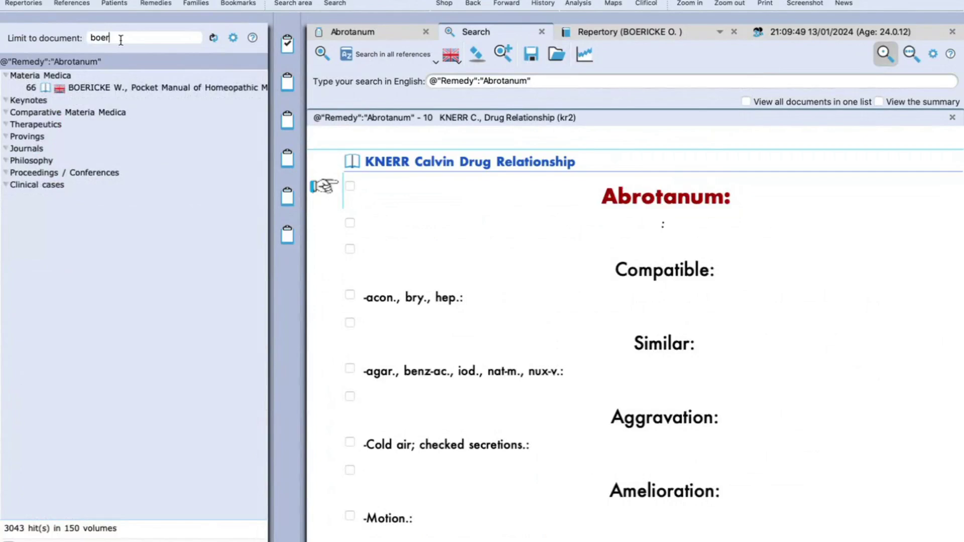
{"action": "left_click", "coordinate": [119, 88]}
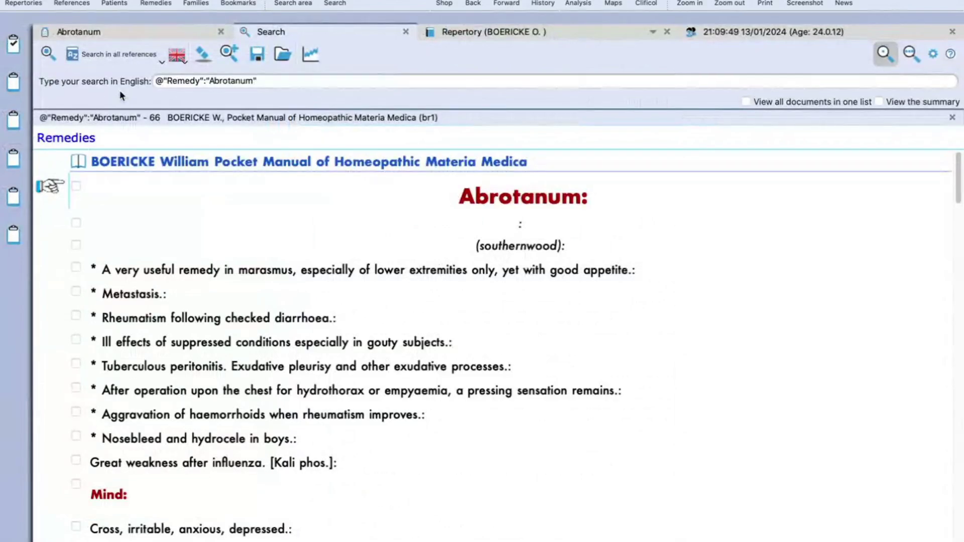
- Browse the list of families and the bookmark folders, and view the available search commands
{"action": "left_click", "coordinate": [201, 4]}
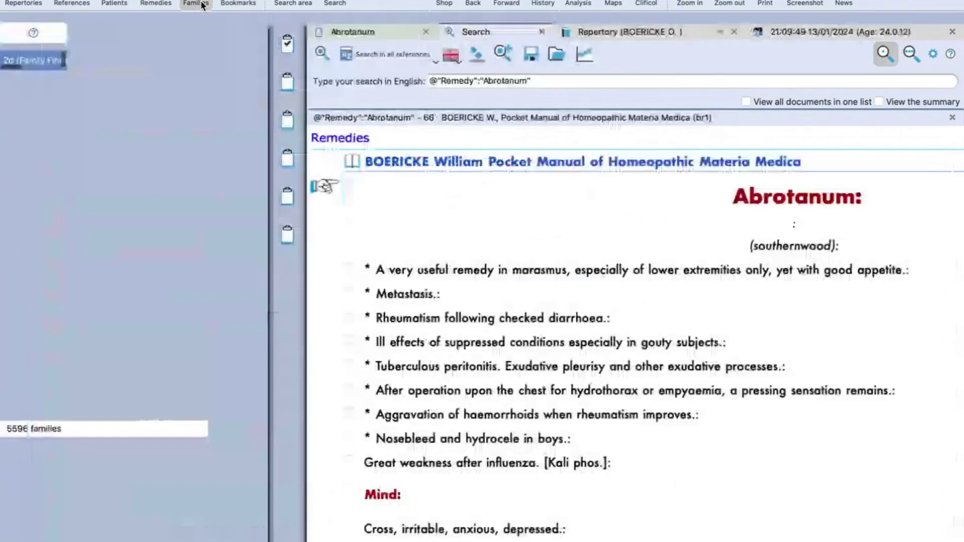
{"action": "scroll", "coordinate": [23, 347], "scroll_direction": "down", "scroll_amount": 10}
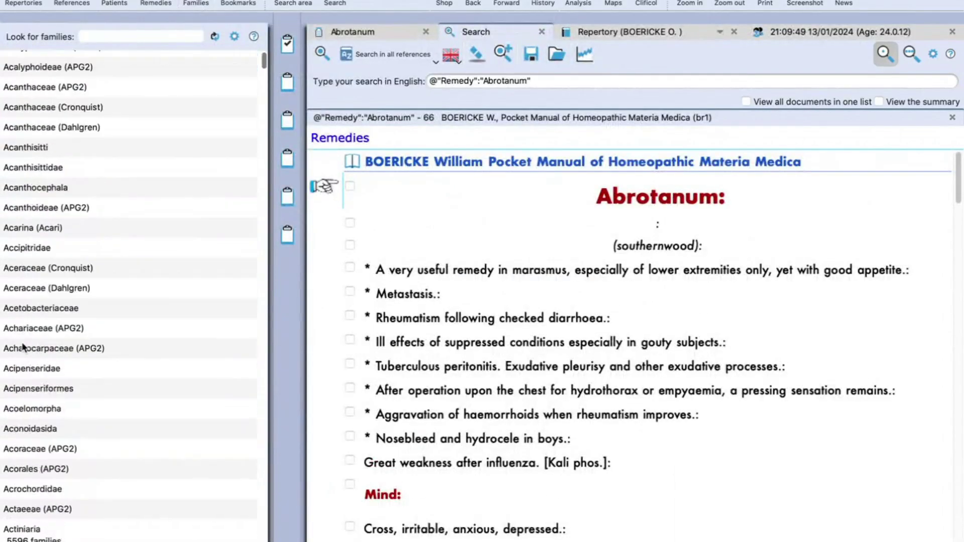
{"action": "scroll", "coordinate": [22, 346], "scroll_direction": "down", "scroll_amount": 2}
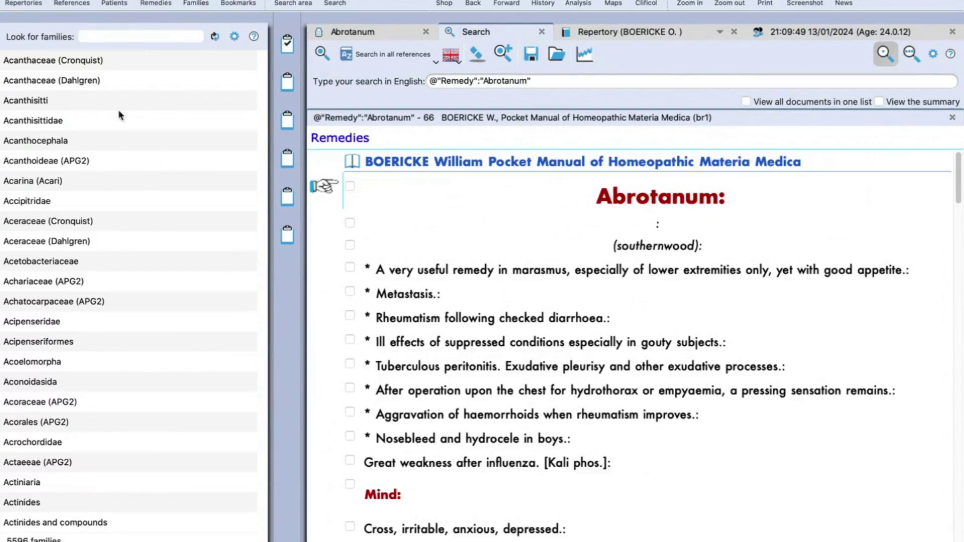
{"action": "left_click", "coordinate": [238, 3]}
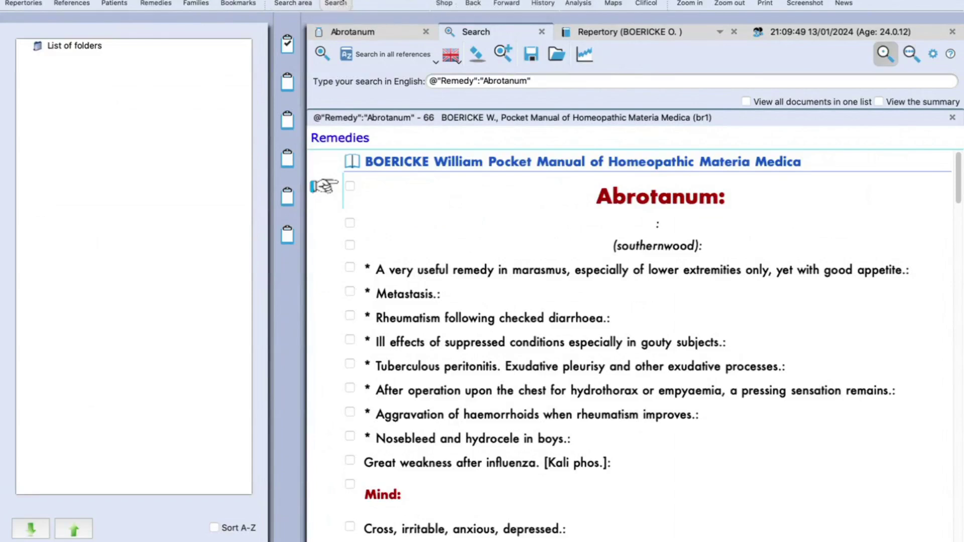
{"action": "left_click", "coordinate": [350, 2]}
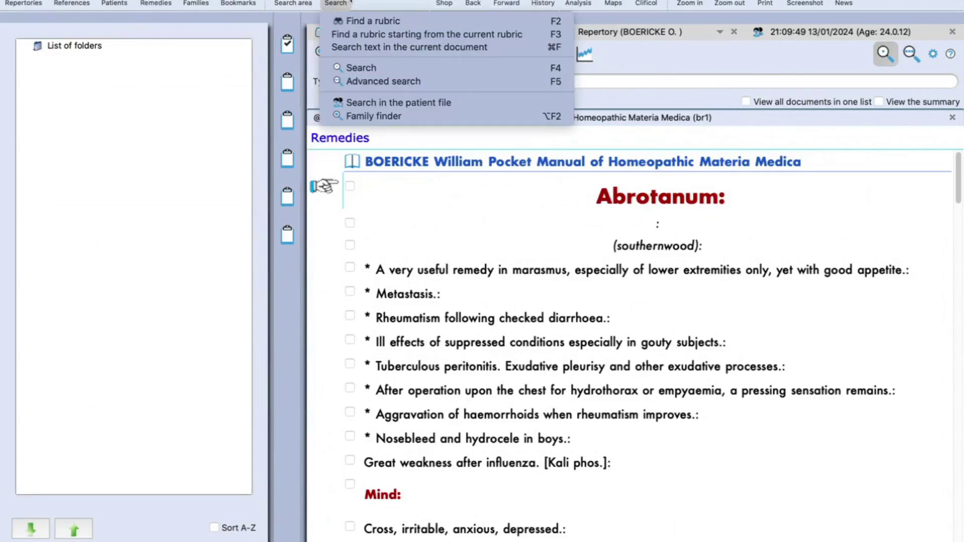
{"action": "left_click", "coordinate": [358, 81]}
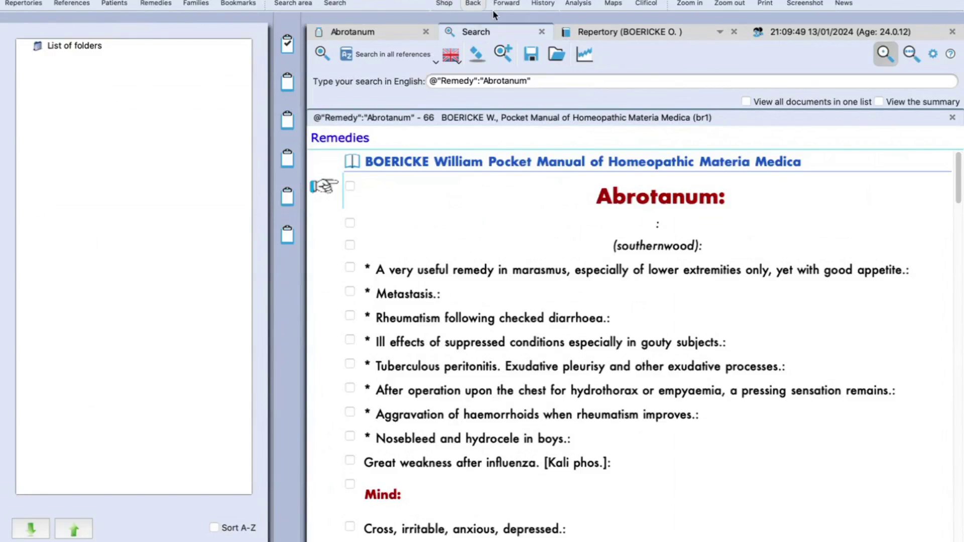
- View the Boericke repertory, return to the Abrotanum search results and show the history of visited pages
{"action": "left_click", "coordinate": [575, 30]}
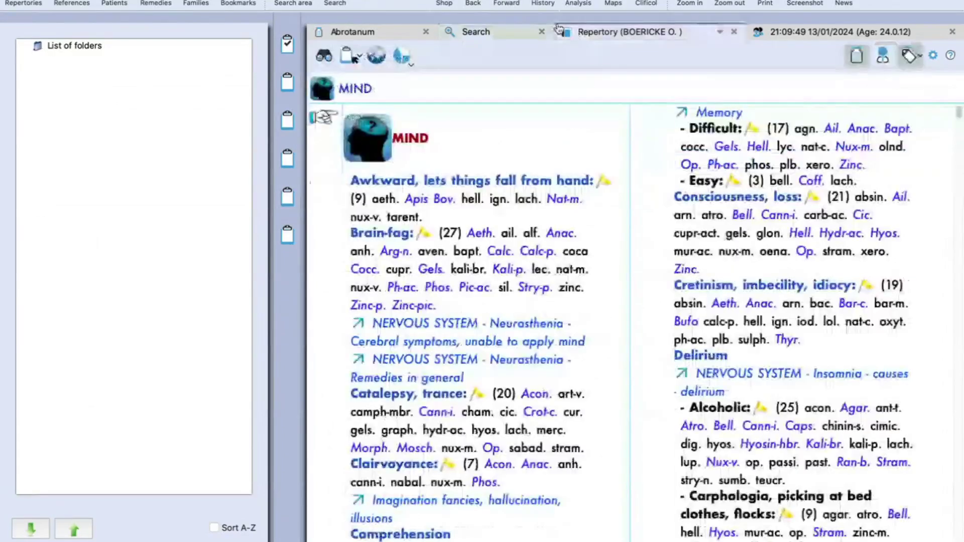
{"action": "left_click", "coordinate": [502, 3]}
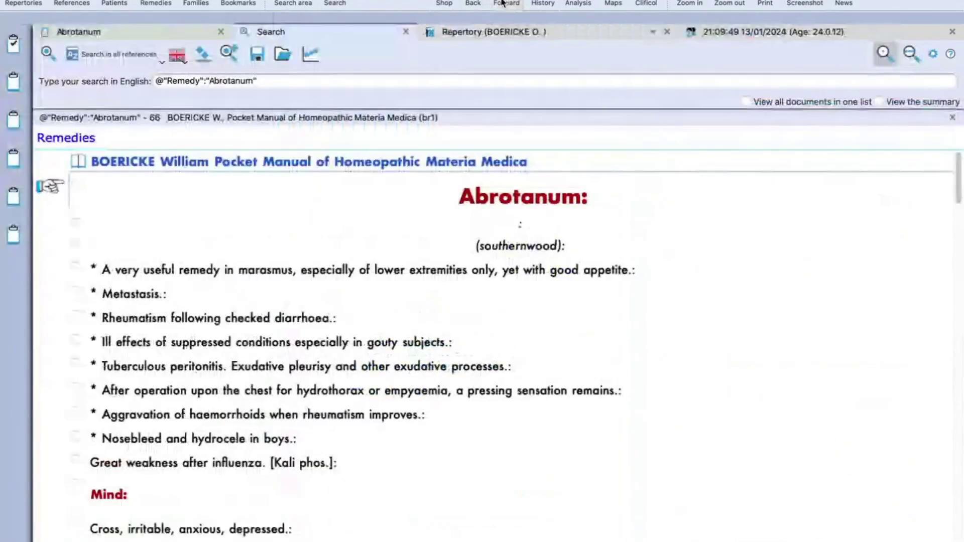
{"action": "left_click", "coordinate": [536, 3]}
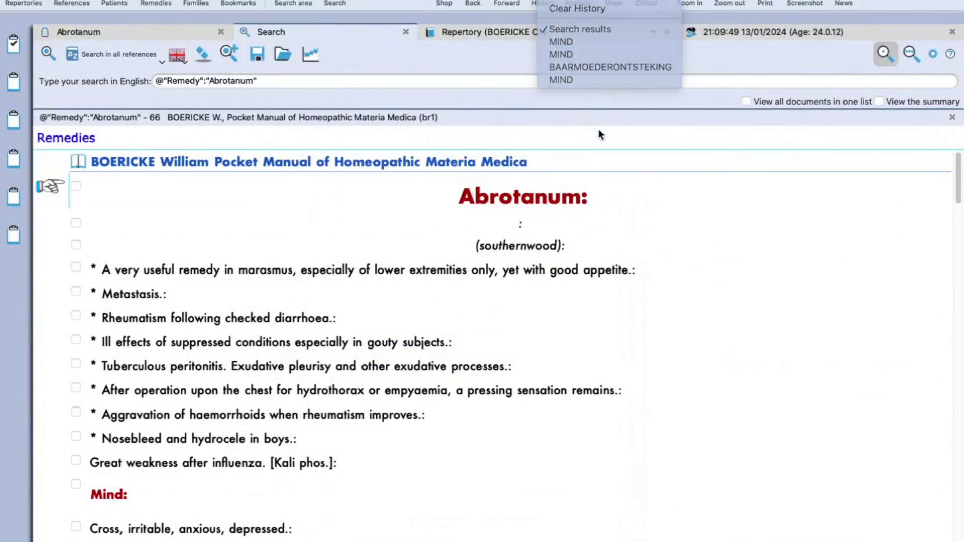
- Open an analysis and the maps, and view the Homoeopathic Facial Analysis and The Bönninghausen Repertory maps
{"action": "left_click", "coordinate": [585, 3]}
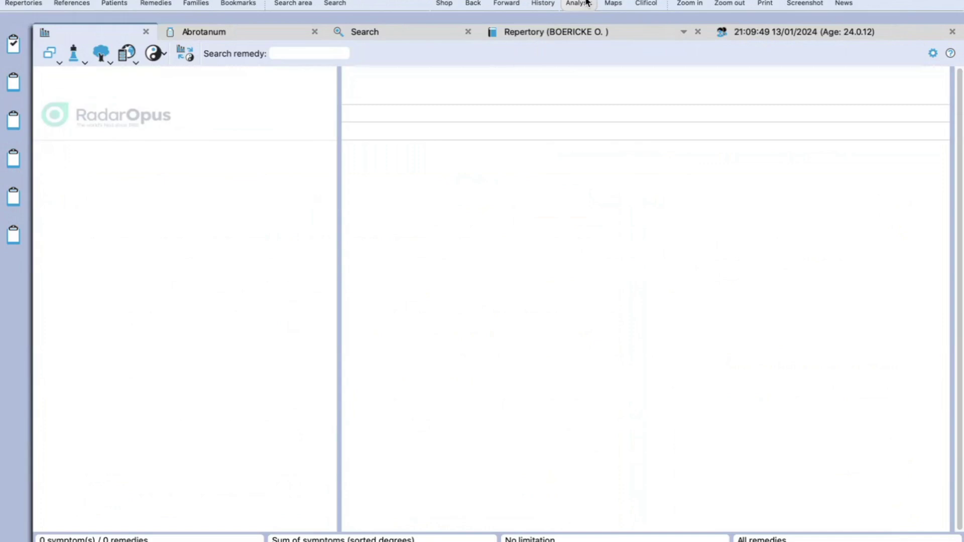
{"action": "left_click", "coordinate": [615, 8]}
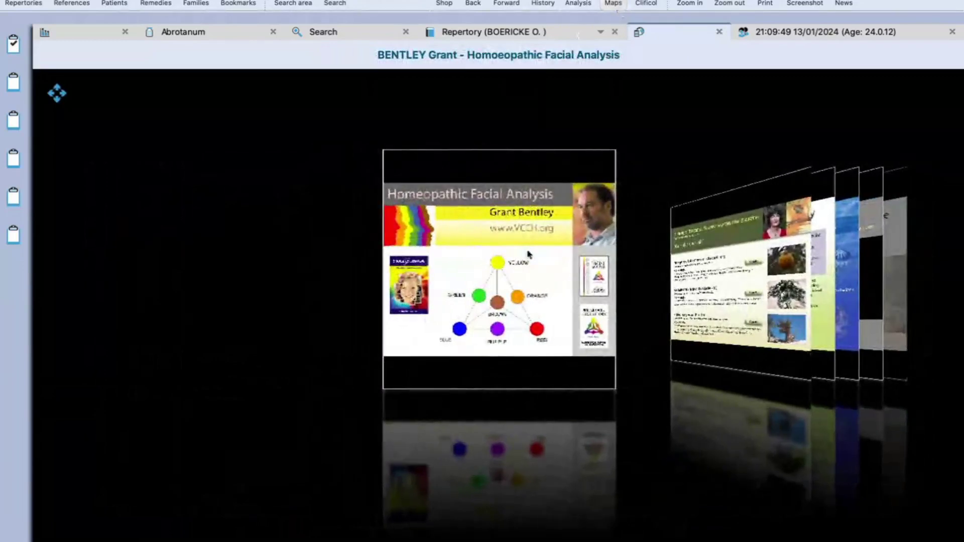
{"action": "left_click", "coordinate": [527, 253]}
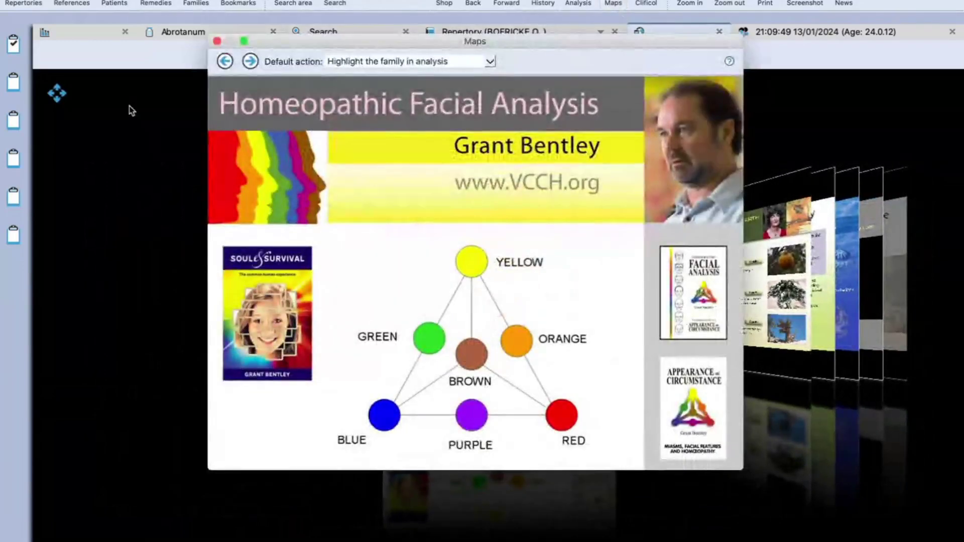
{"action": "left_click", "coordinate": [217, 42]}
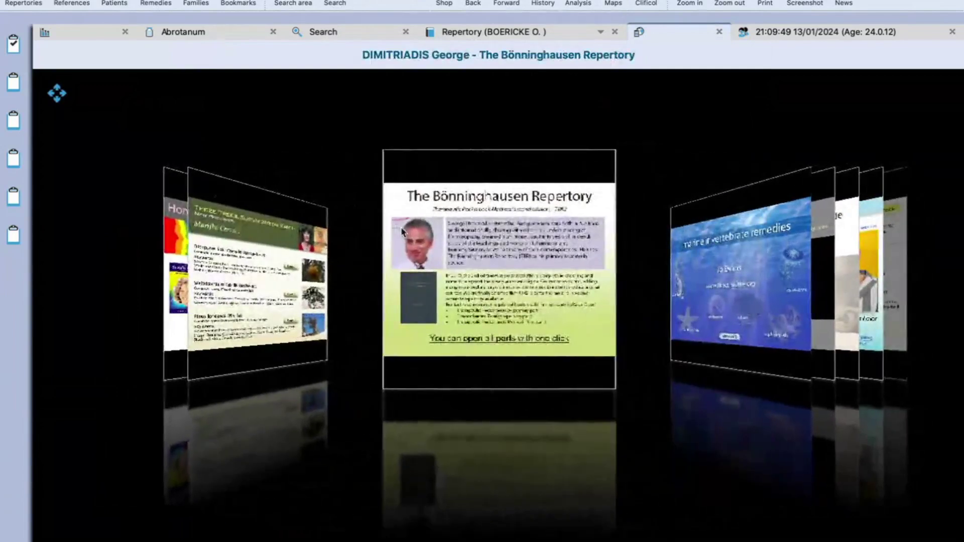
{"action": "left_click", "coordinate": [402, 230]}
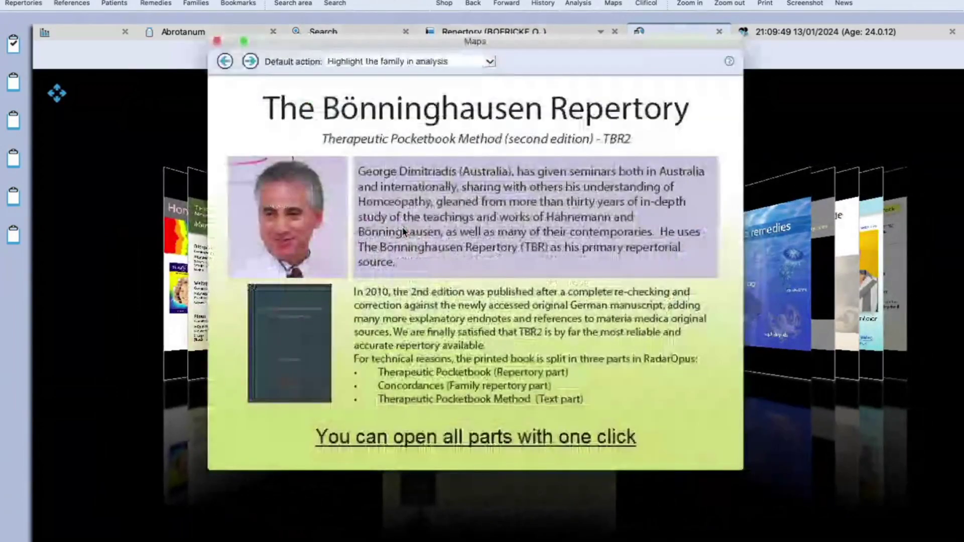
{"action": "left_click", "coordinate": [218, 41]}
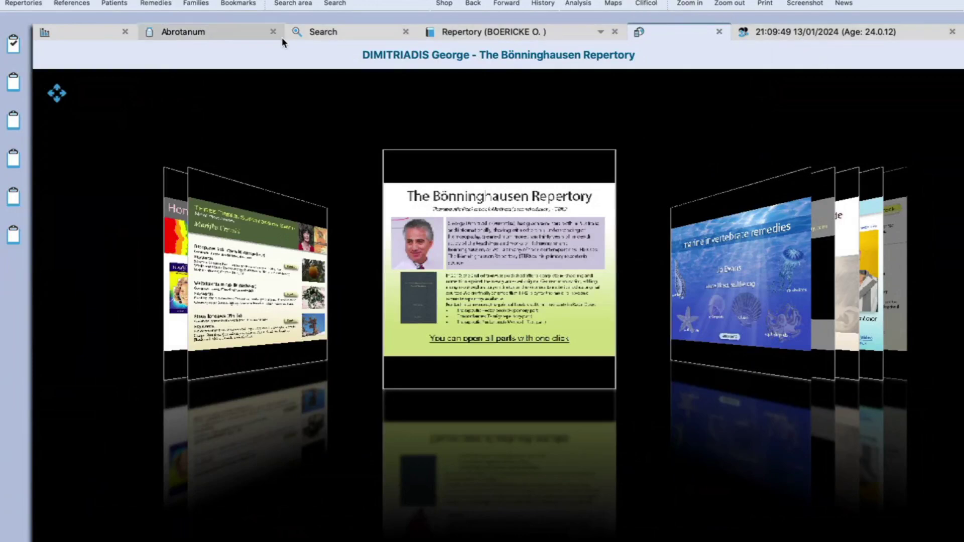
- Close the analysis, the Abrotanum remedy and the search results
{"action": "left_click", "coordinate": [224, 28]}
{"action": "left_click", "coordinate": [70, 32]}
{"action": "left_click", "coordinate": [125, 32]}
{"action": "left_click", "coordinate": [187, 33]}
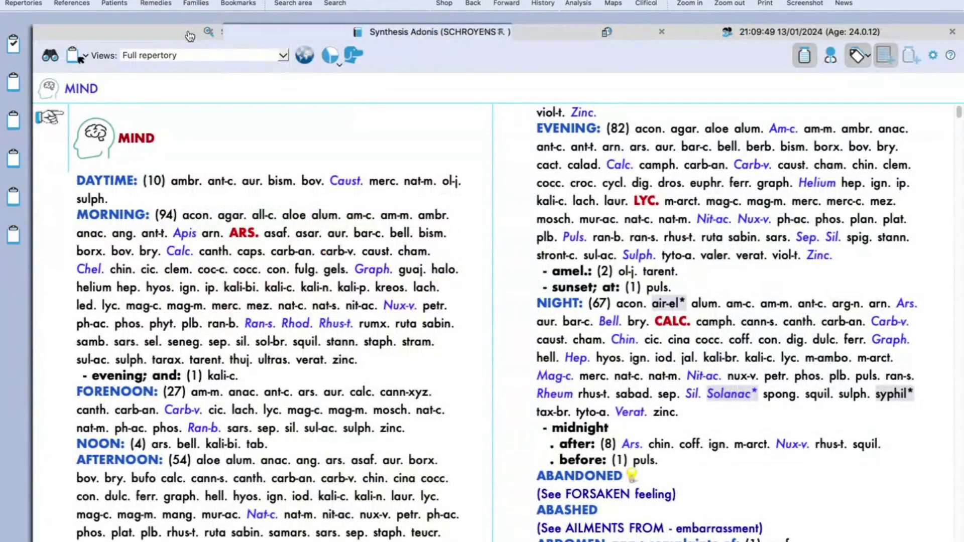
{"action": "left_click", "coordinate": [186, 33]}
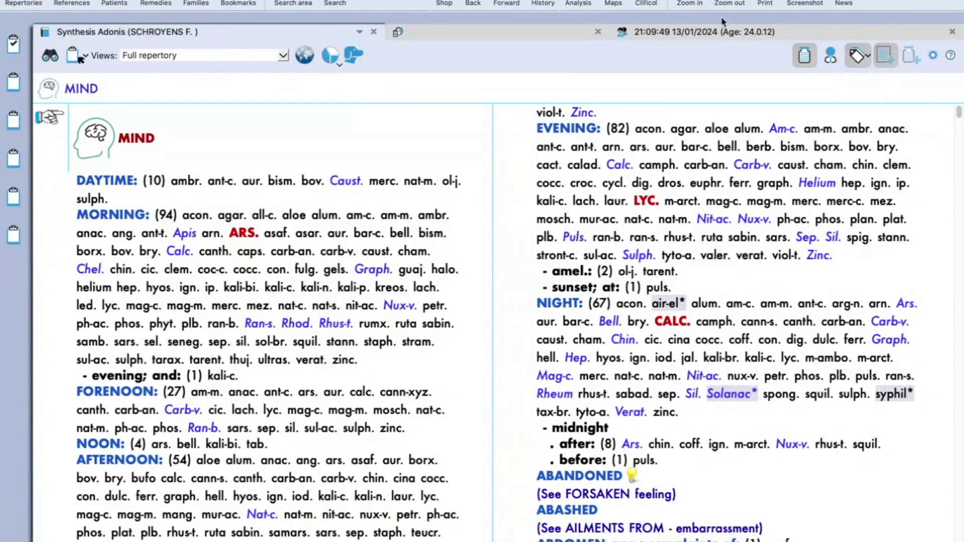
- Take a screenshot of the Synthesis Adonis Mind chapter and close it without saving or sending it
{"action": "left_click", "coordinate": [687, 2]}
{"action": "left_click", "coordinate": [687, 2]}
{"action": "left_click", "coordinate": [814, 3]}
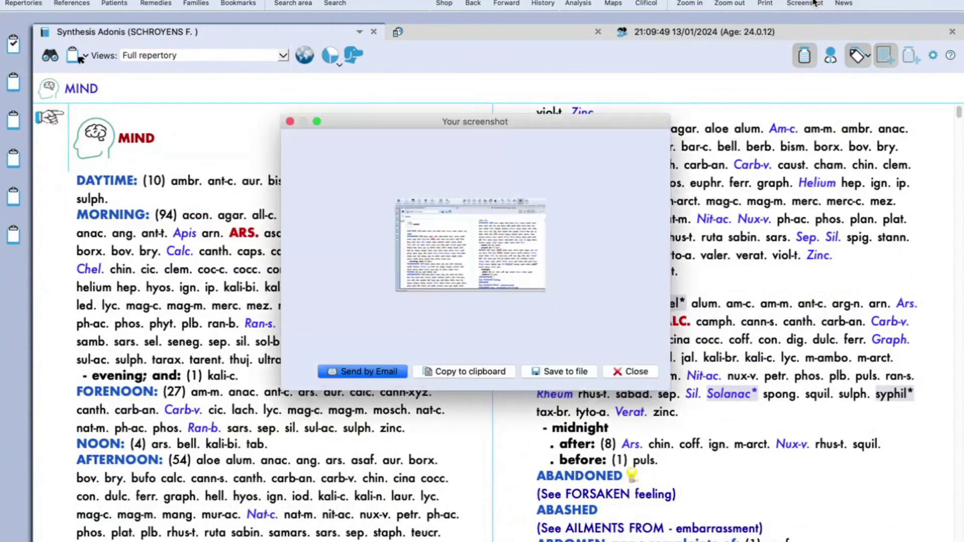
{"action": "left_click", "coordinate": [290, 122]}
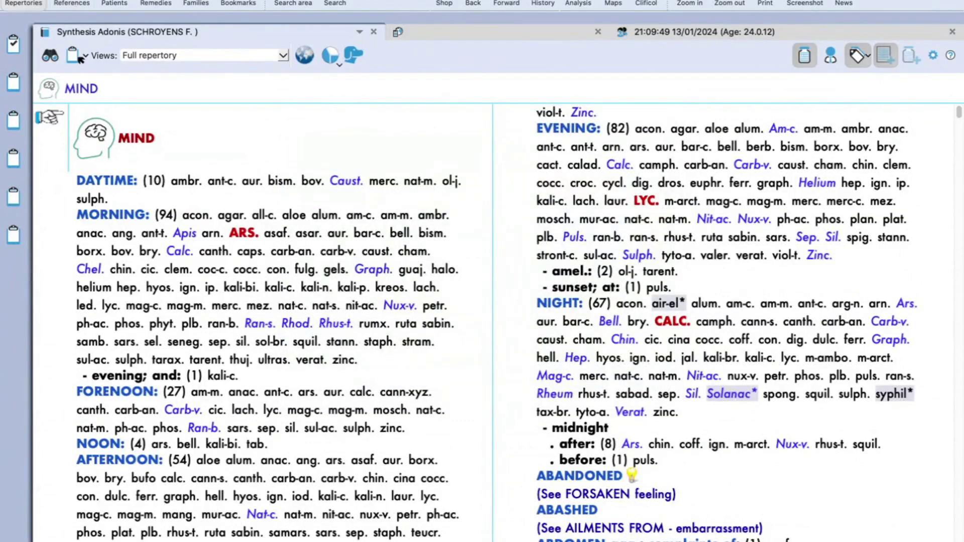
- Show the list of repertories and look at the open maps and the patient's consultations table
{"action": "left_click", "coordinate": [23, 3]}
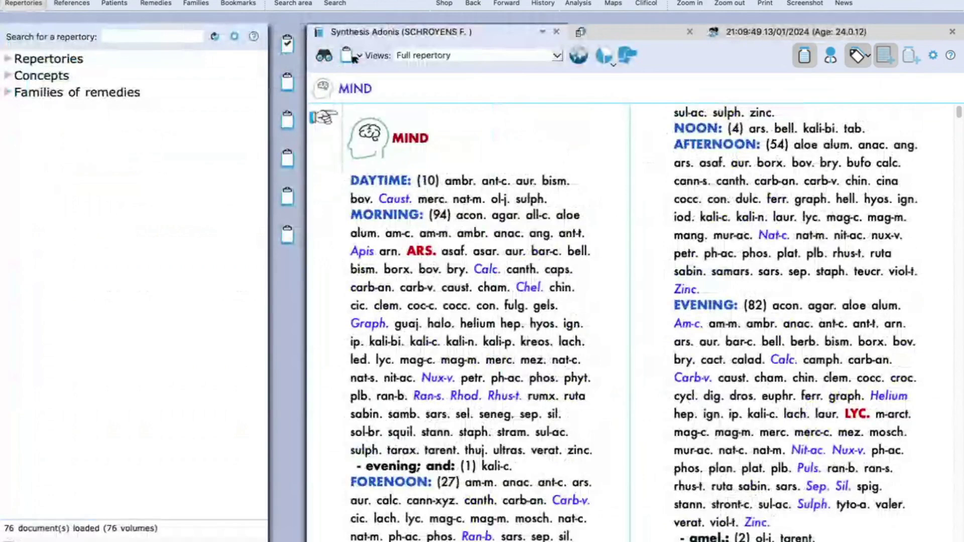
{"action": "left_click", "coordinate": [662, 37]}
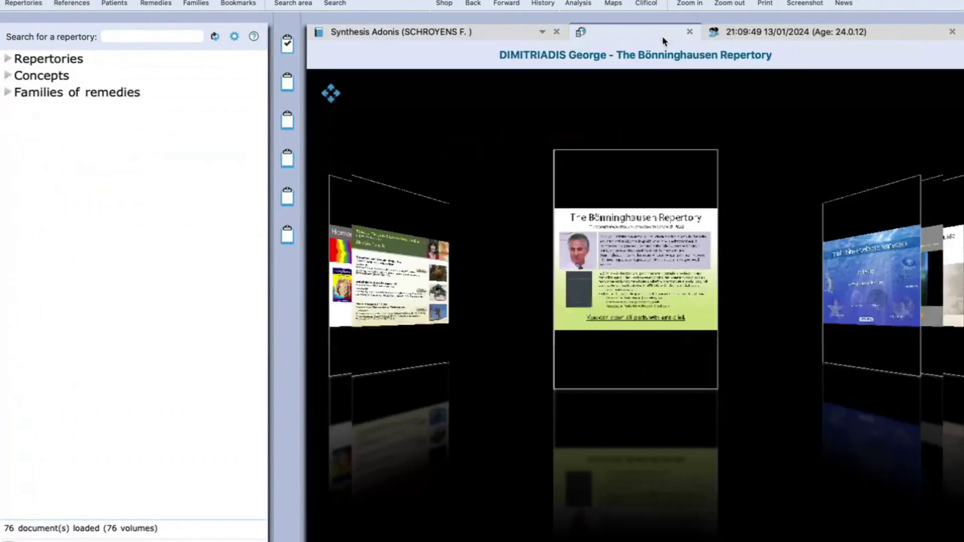
{"action": "left_click", "coordinate": [745, 34]}
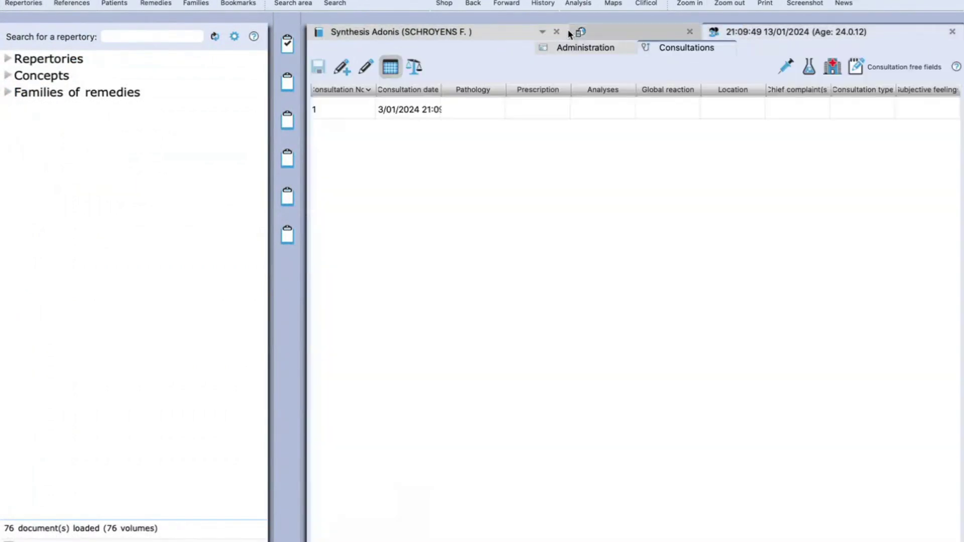
- Close all remaining documents, including Synthesis Adonis, the maps, the Boericke and Kent repertories and the patient file
{"action": "left_click", "coordinate": [692, 33]}
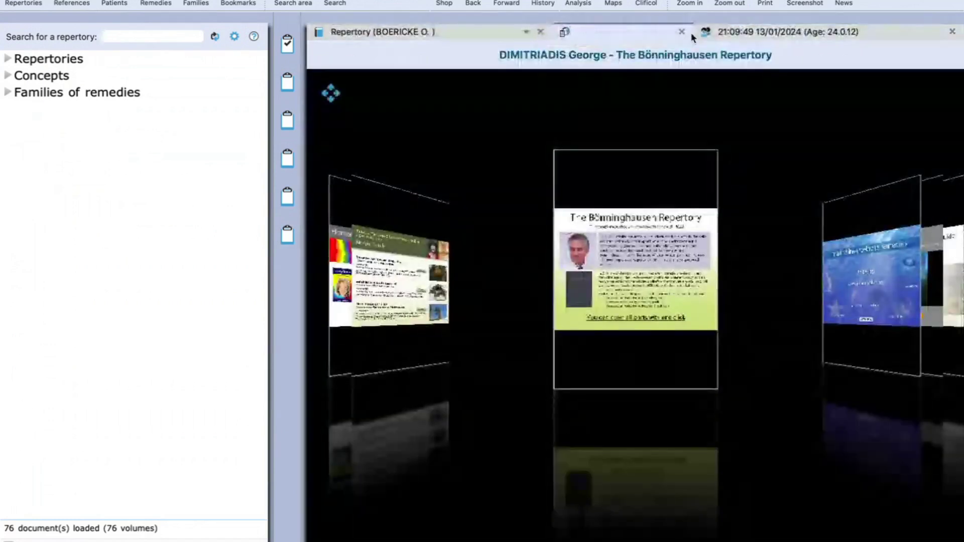
{"action": "left_click", "coordinate": [682, 31]}
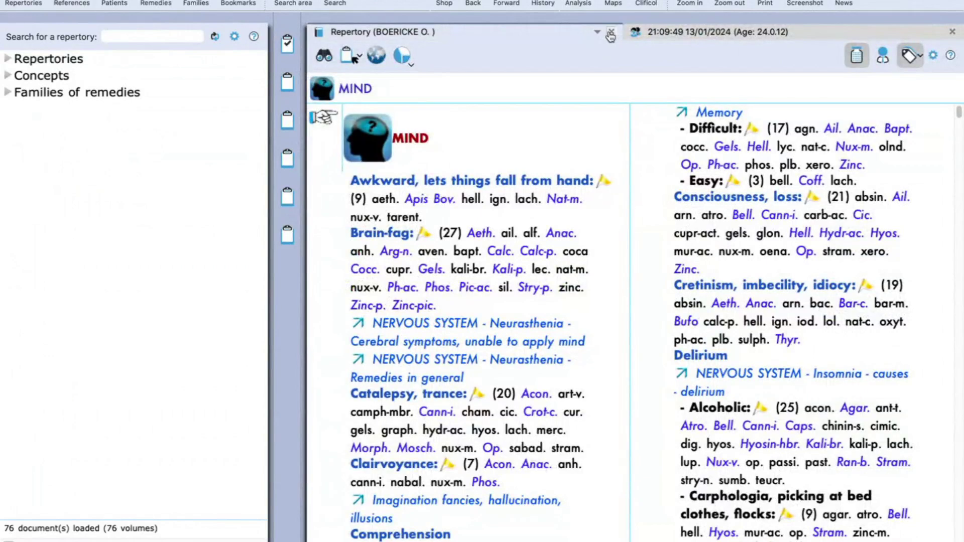
{"action": "left_click", "coordinate": [611, 33]}
{"action": "left_click", "coordinate": [953, 33]}
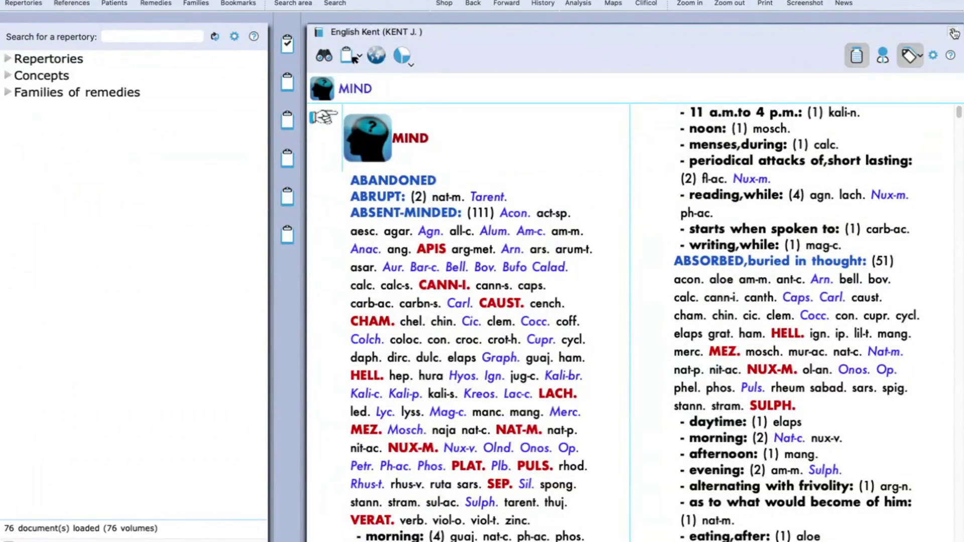
{"action": "left_click", "coordinate": [954, 33]}
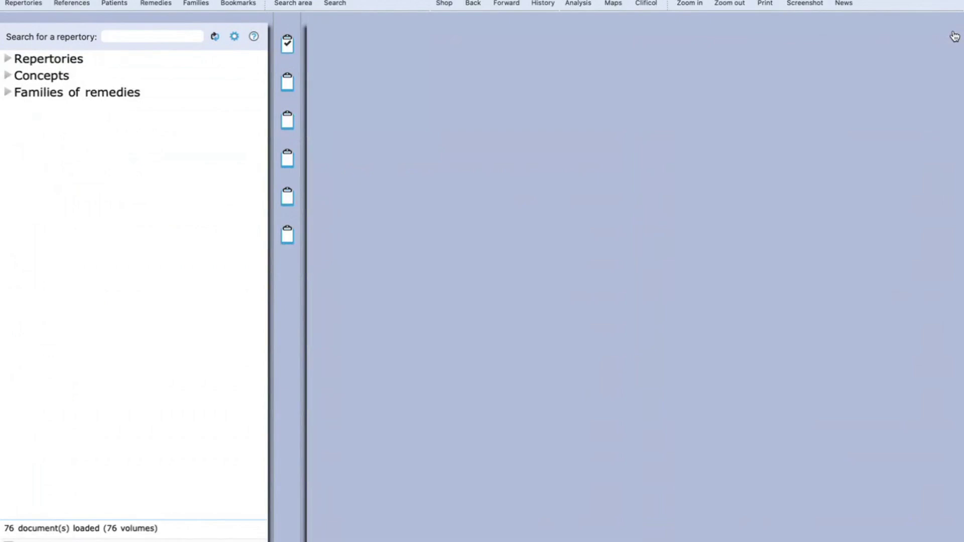
- Filter the repertory list by "syn" and open the Synthesis Adonis repertory at its Mind chapter
{"action": "left_click", "coordinate": [6, 64]}
{"action": "left_click", "coordinate": [118, 39]}
{"action": "type", "text": "syn"}
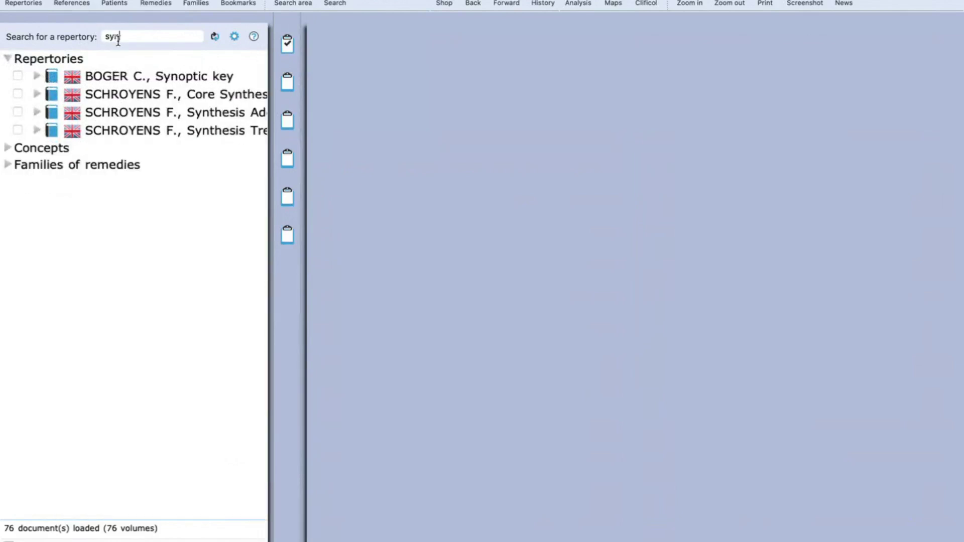
{"action": "double_click", "coordinate": [198, 119]}
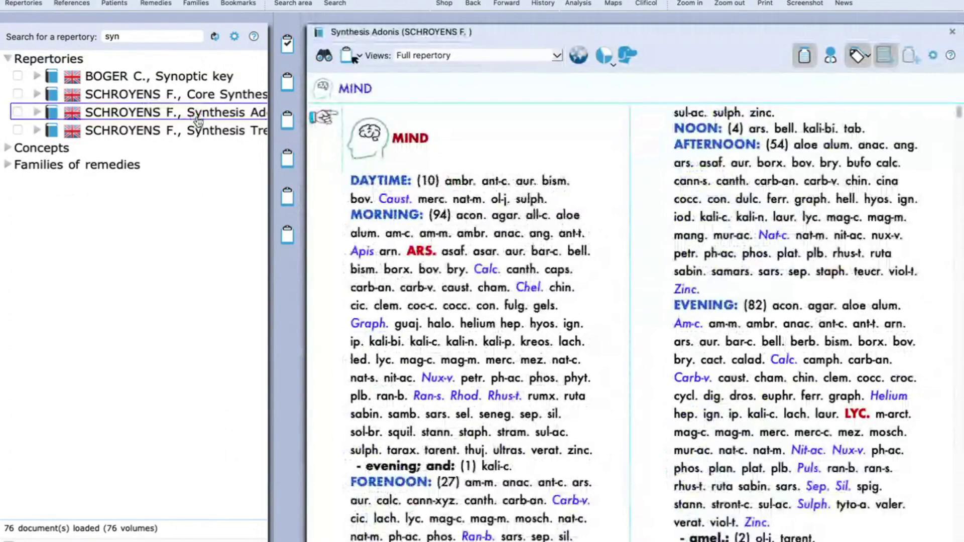
{"action": "scroll", "coordinate": [324, 280], "scroll_direction": "down", "scroll_amount": 3}
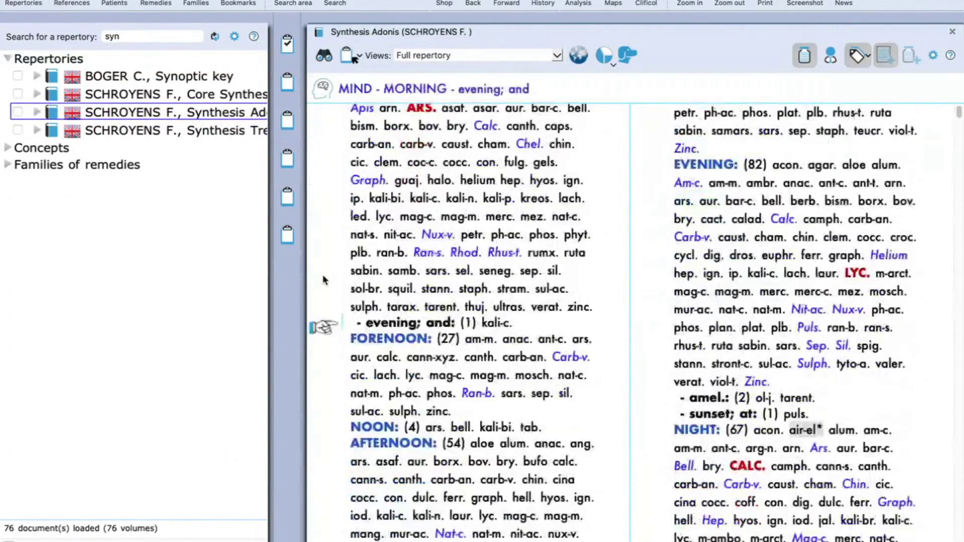
{"action": "scroll", "coordinate": [324, 279], "scroll_direction": "up", "scroll_amount": 3}
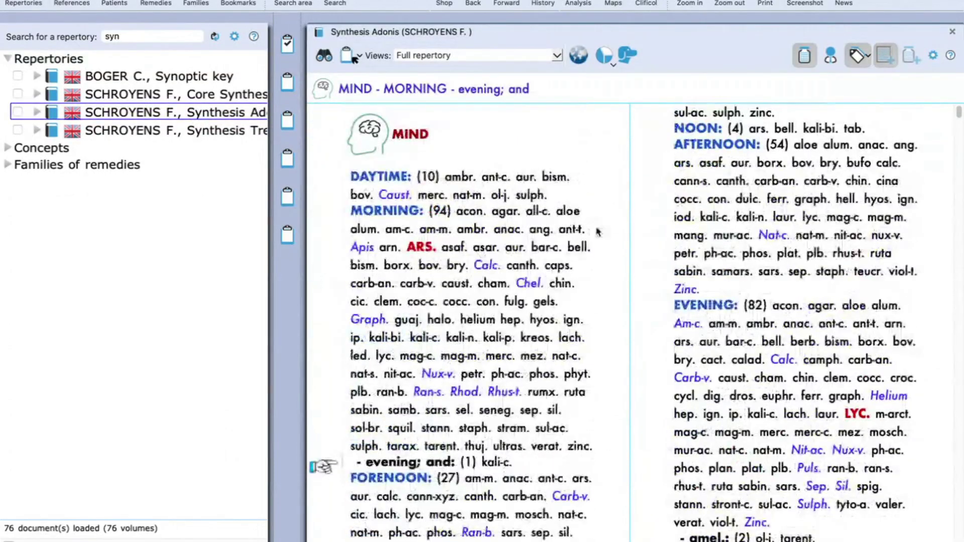
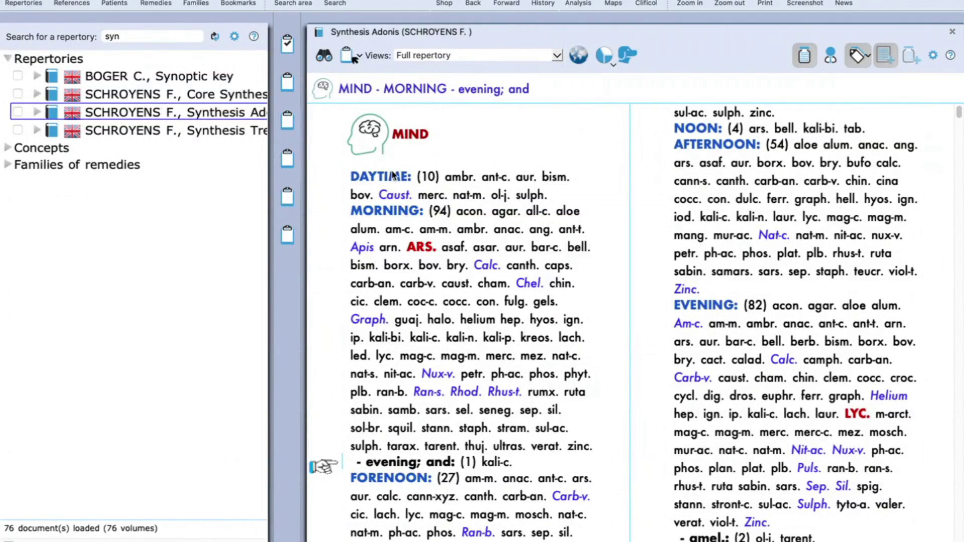
- Navigate in Synthesis Adonis to the Skin chapter and list the subrubrics of Itching
{"action": "left_click", "coordinate": [323, 56]}
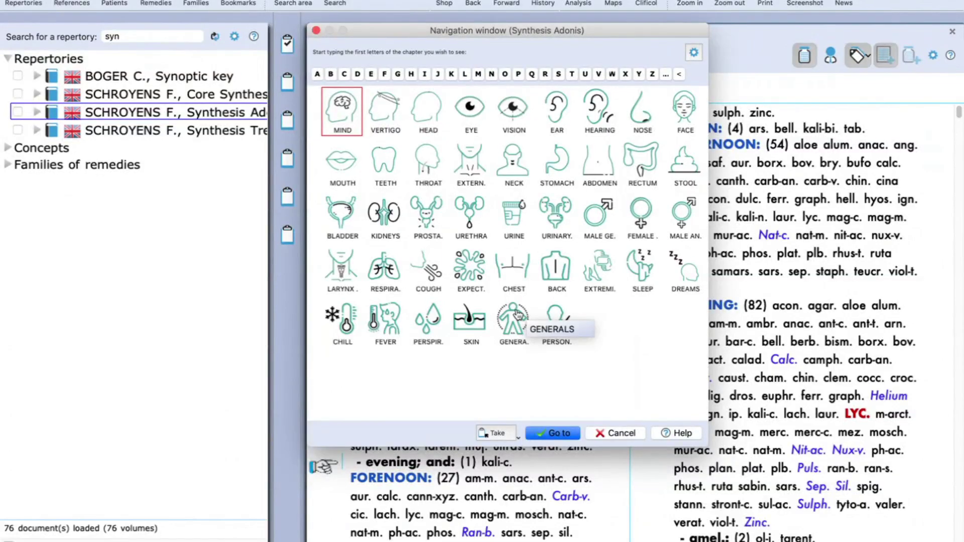
{"action": "left_click", "coordinate": [469, 326]}
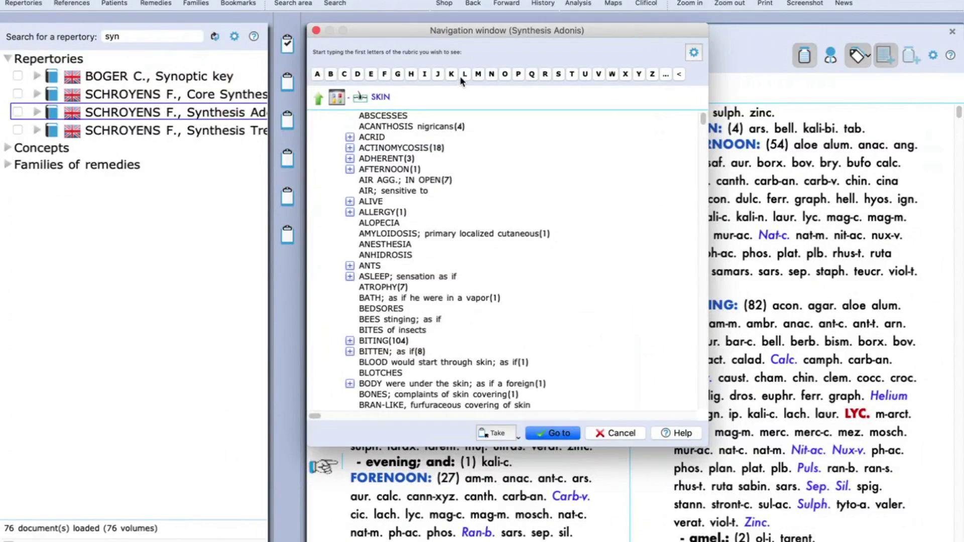
{"action": "left_click", "coordinate": [424, 74]}
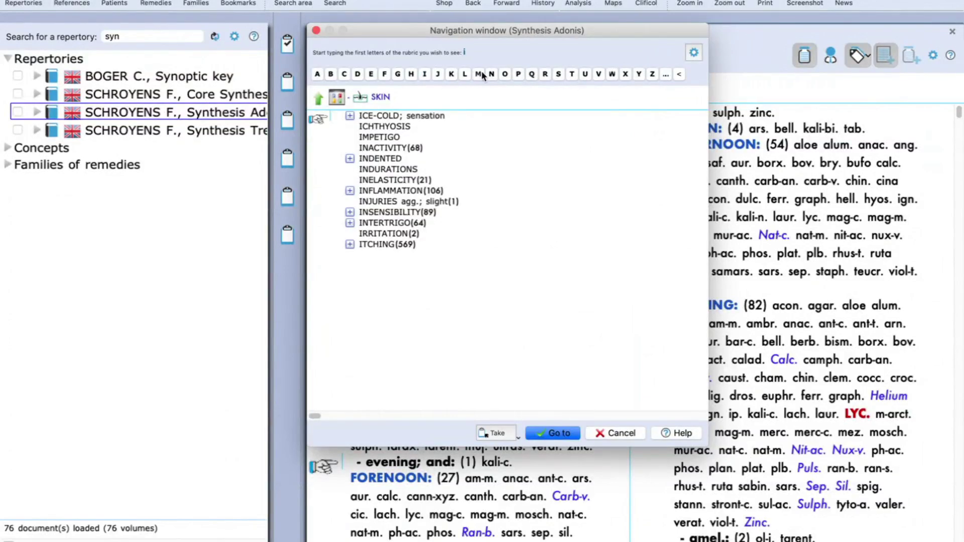
{"action": "left_click", "coordinate": [573, 74]}
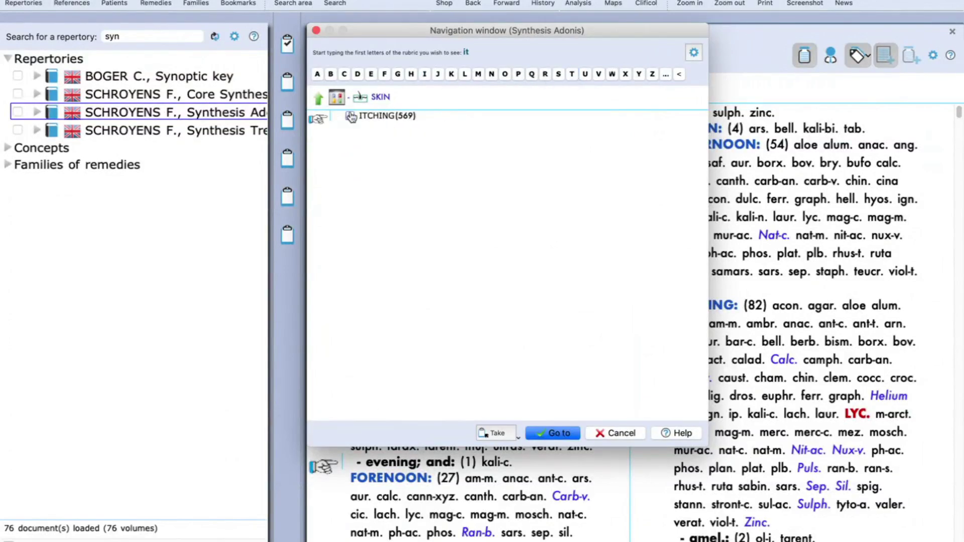
{"action": "left_click", "coordinate": [350, 117]}
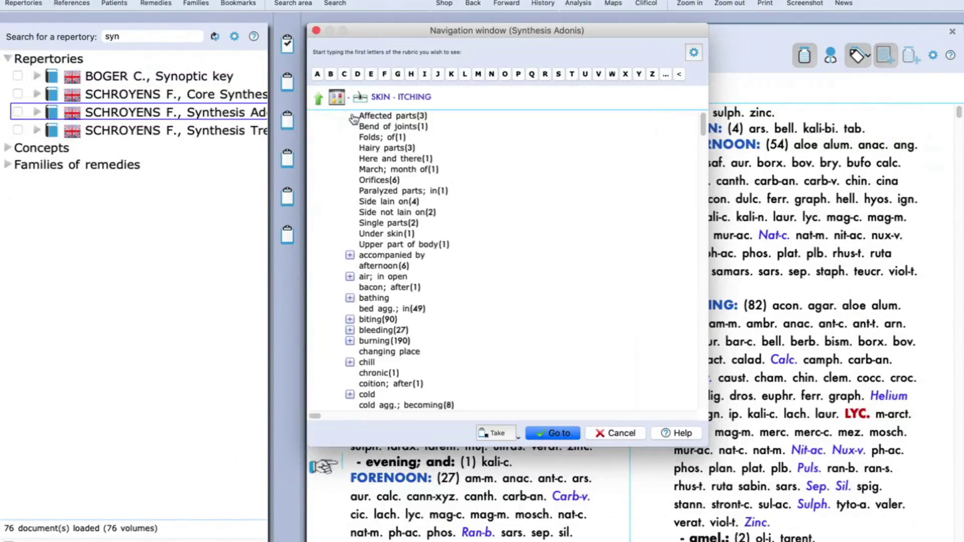
- Narrow the Itching subrubrics to scratching, agg., and go to the rubric "changing place on scratching"
{"action": "left_click", "coordinate": [559, 74]}
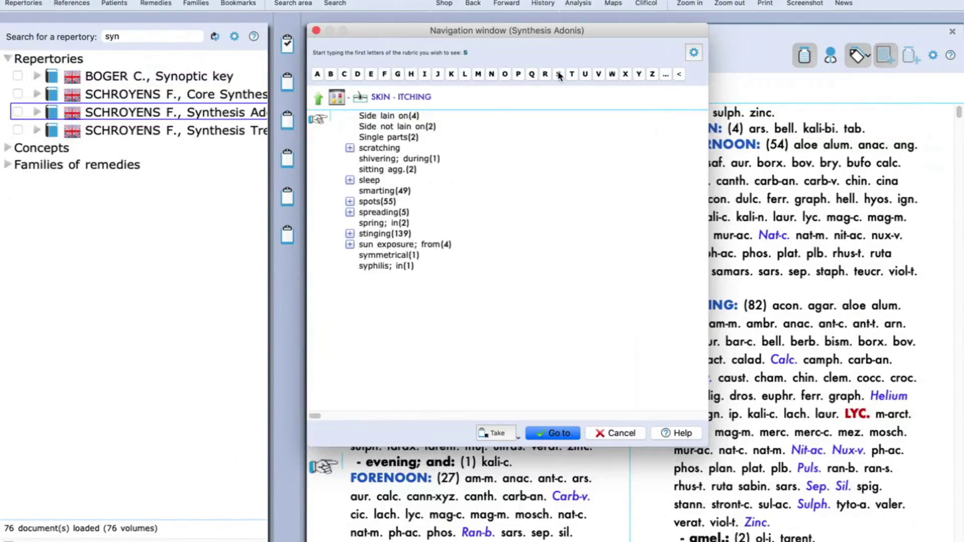
{"action": "left_click", "coordinate": [345, 74]}
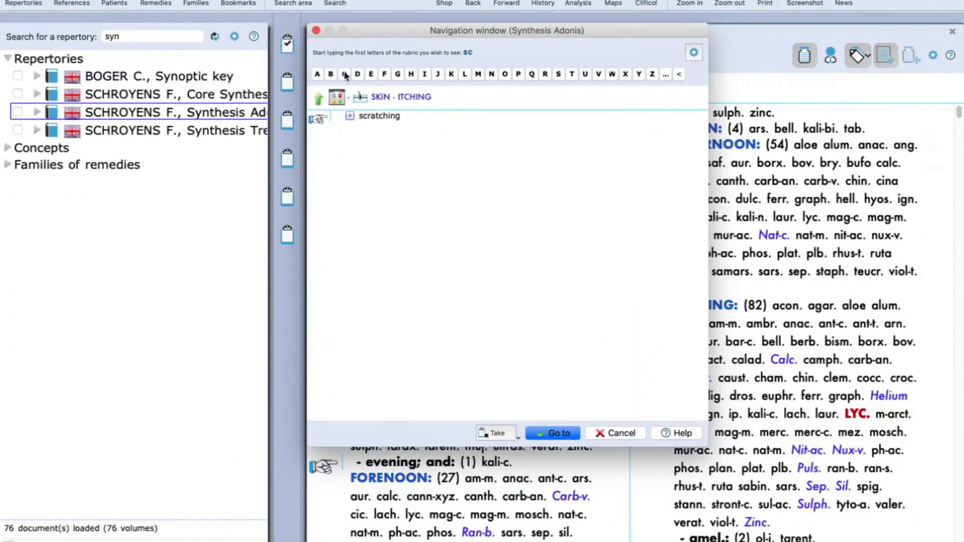
{"action": "double_click", "coordinate": [351, 118]}
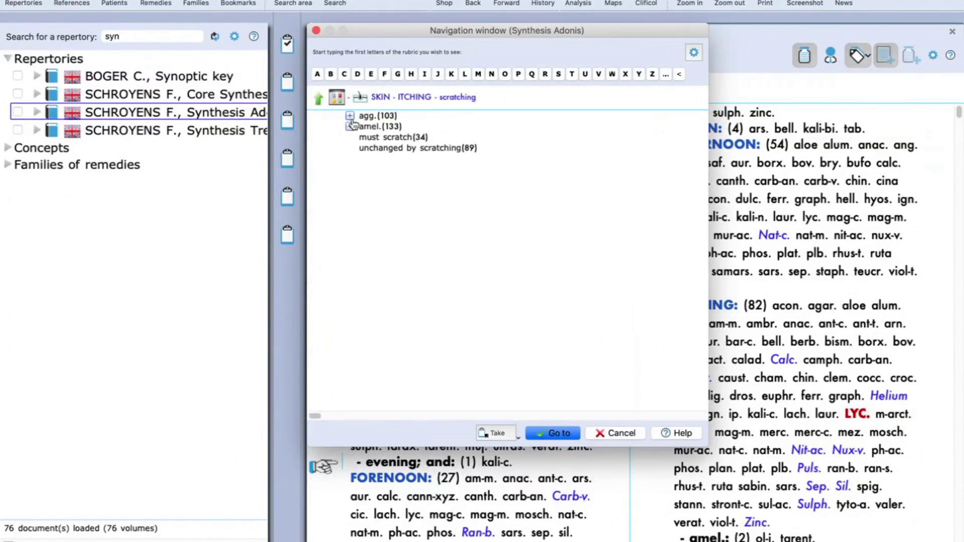
{"action": "double_click", "coordinate": [350, 118]}
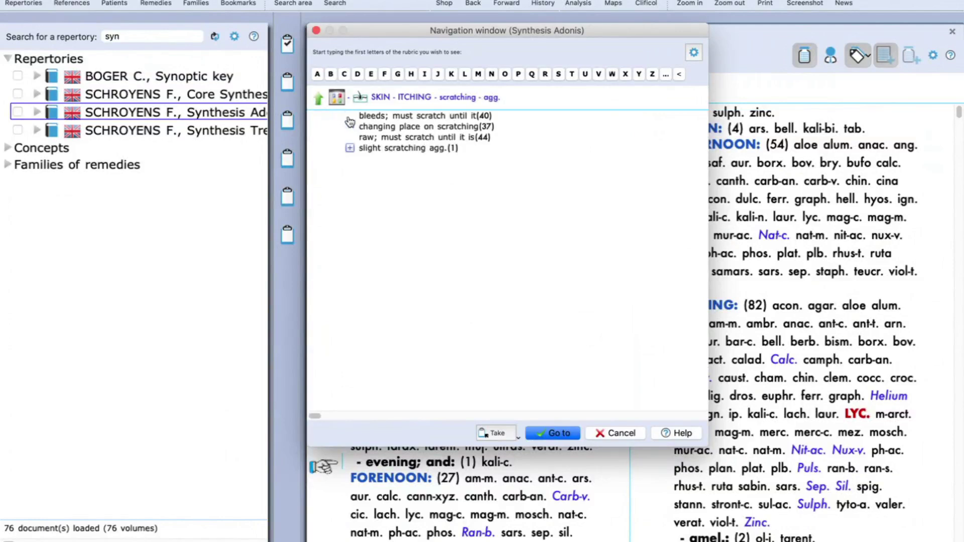
{"action": "double_click", "coordinate": [404, 126]}
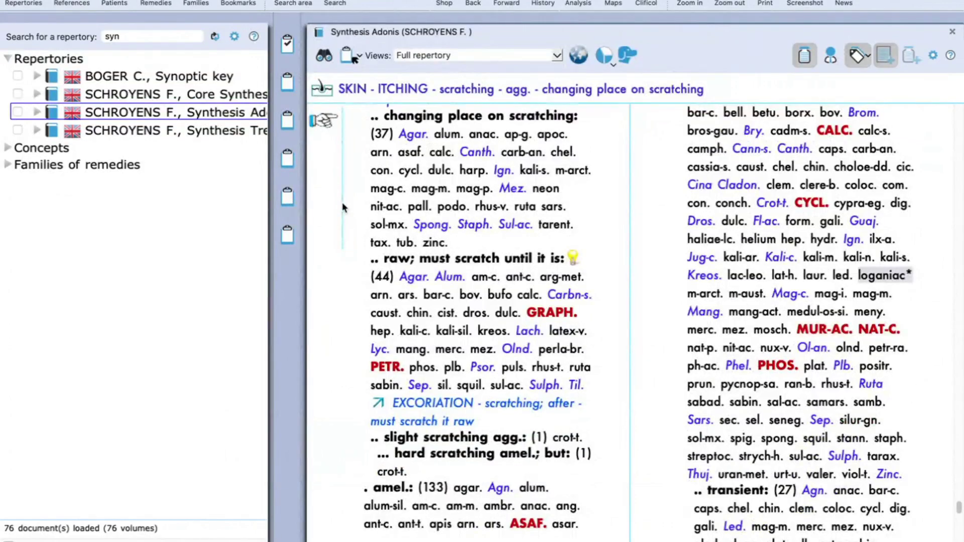
- Add the rubrics "bleeds; must scratch until it" and "changing place on scratching" to the first clipboard
{"action": "scroll", "coordinate": [343, 207], "scroll_direction": "up", "scroll_amount": 3}
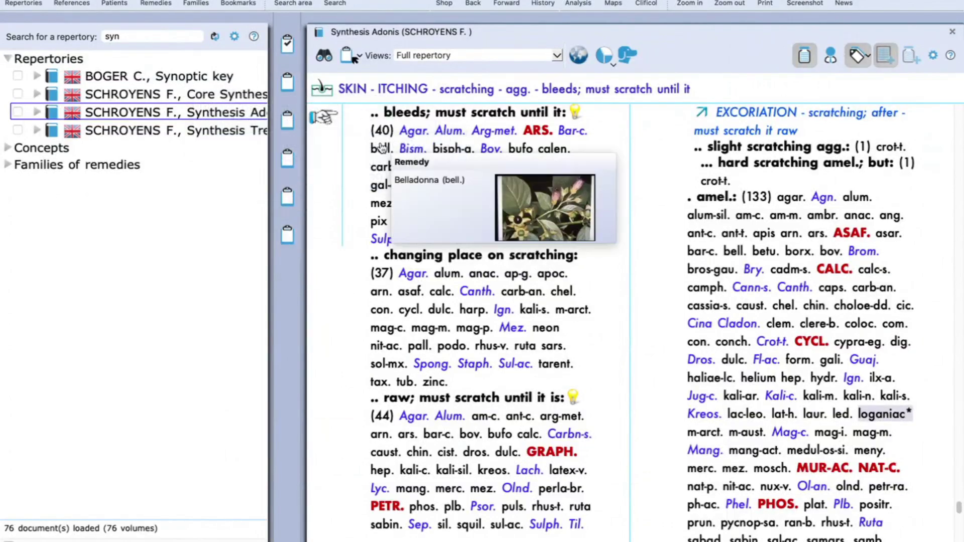
{"action": "mouse_move", "coordinate": [470, 152]}
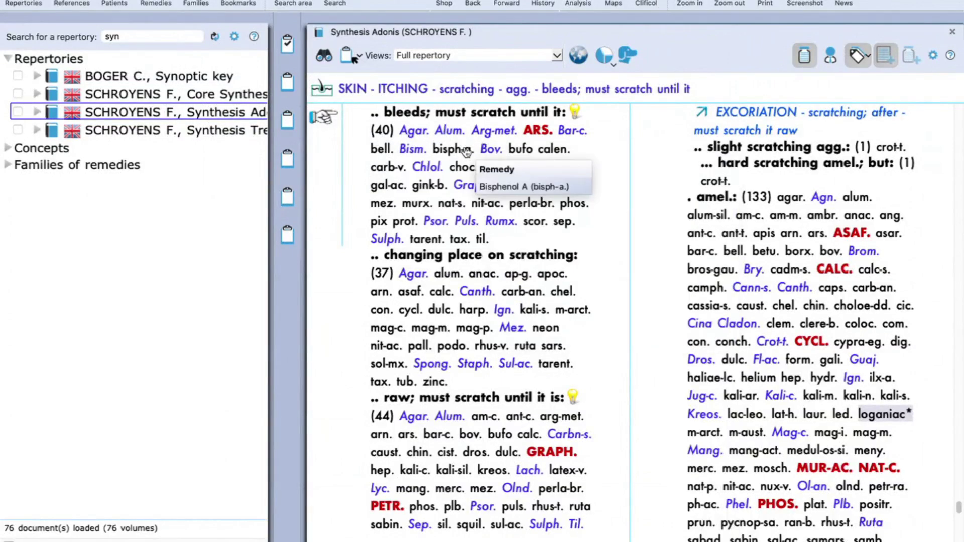
{"action": "left_click_drag", "start_coordinate": [421, 107], "coordinate": [285, 42]}
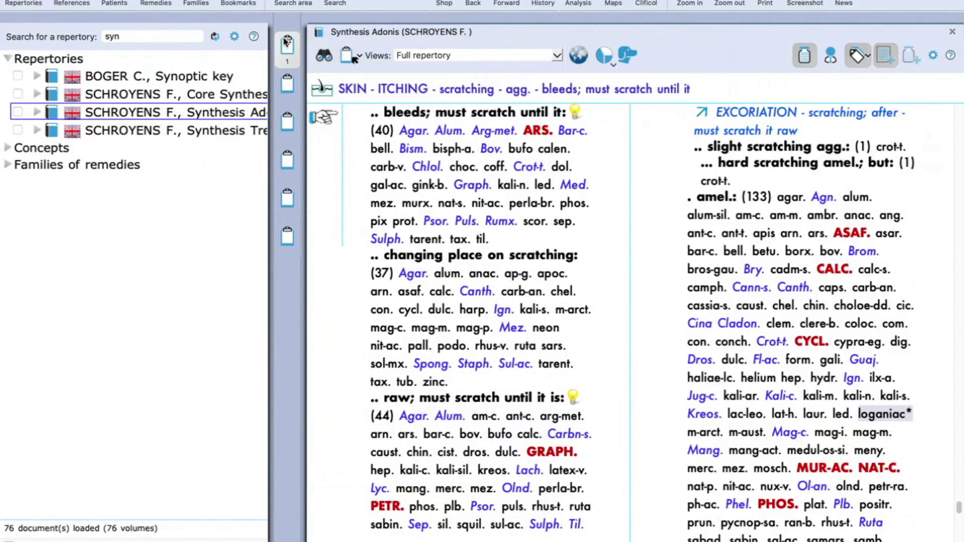
{"action": "left_click", "coordinate": [285, 43]}
{"action": "left_click", "coordinate": [379, 312]}
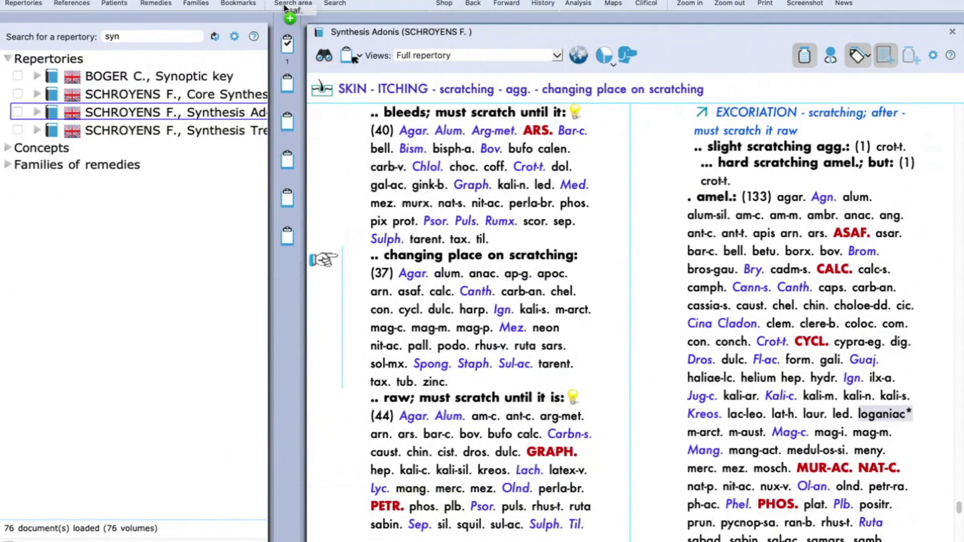
{"action": "left_click", "coordinate": [285, 43]}
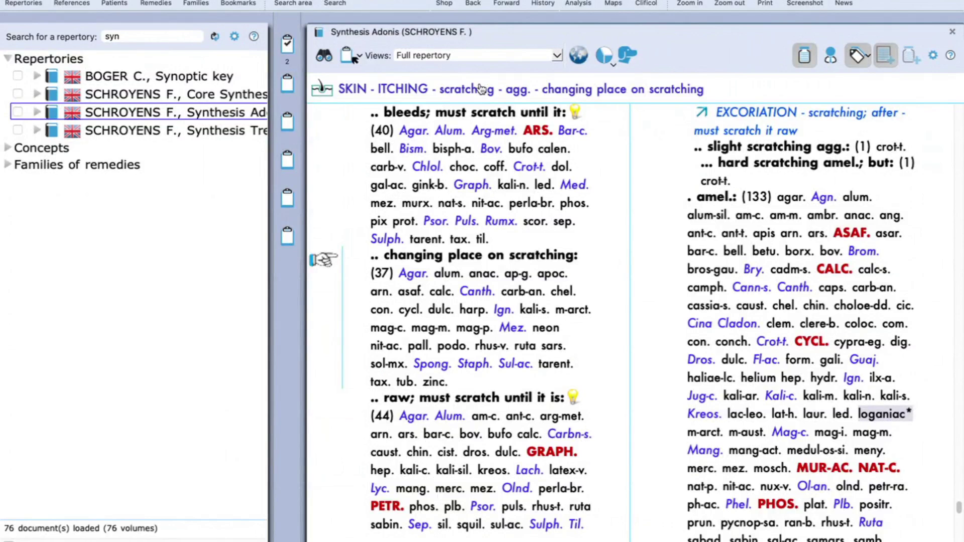
- Go to the rubric Mind - Delusions - sees something; when he, and add it to the first clipboard
{"action": "type", "text": "mi"}
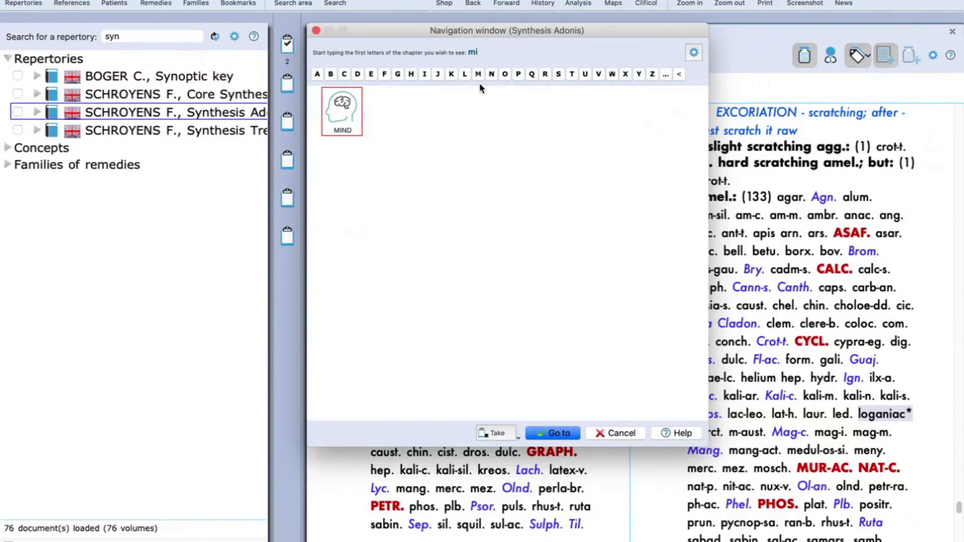
{"action": "key", "text": "Return"}
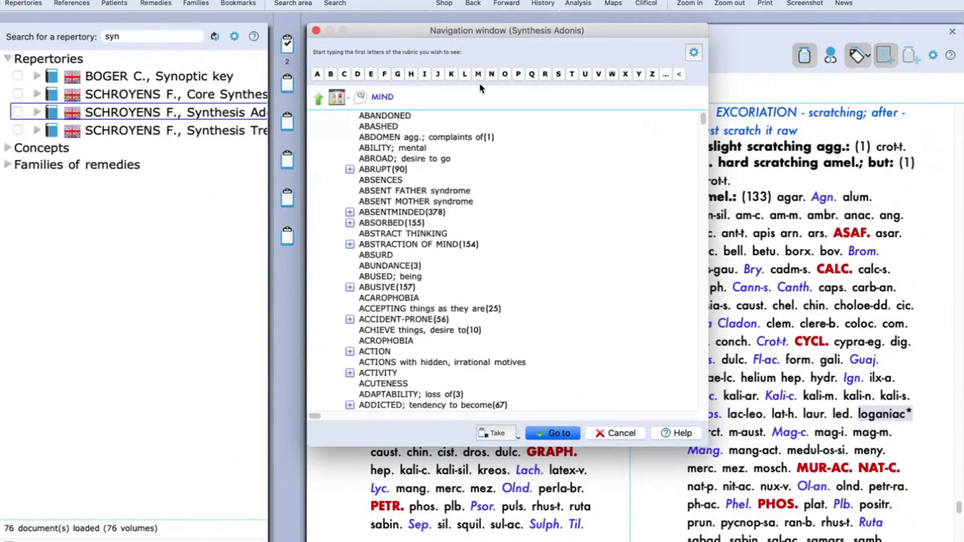
{"action": "type", "text": "delu"}
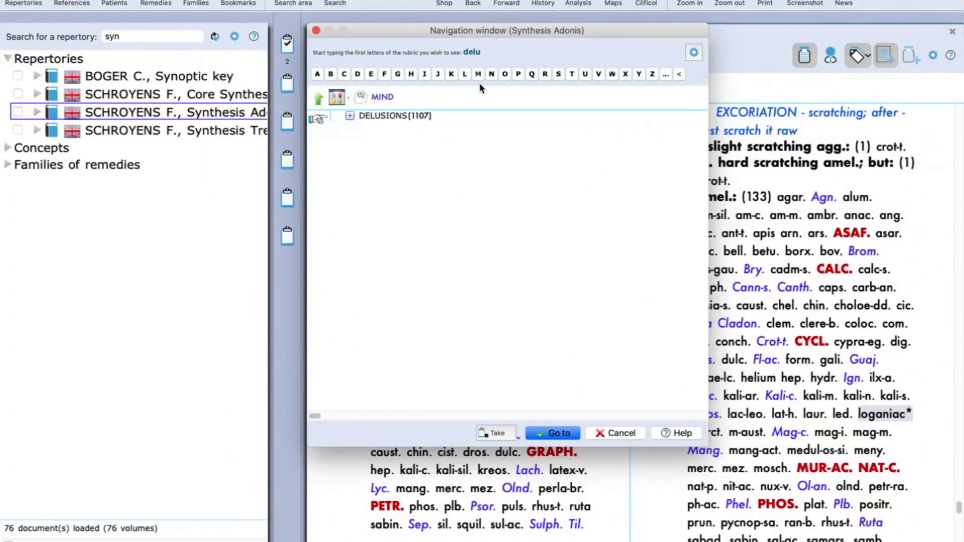
{"action": "key", "text": "Return"}
{"action": "type", "text": "sees"}
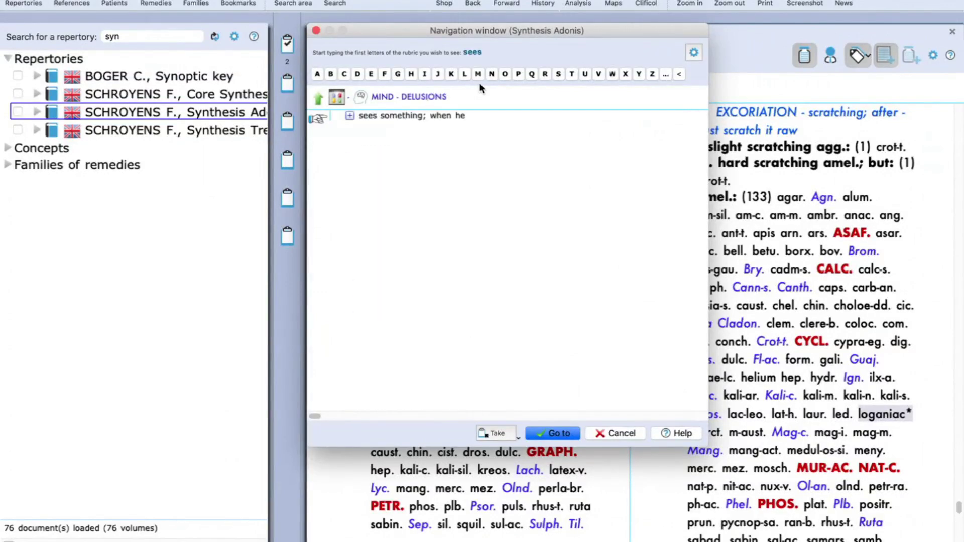
{"action": "key", "text": "Return"}
{"action": "key", "text": "Return"}
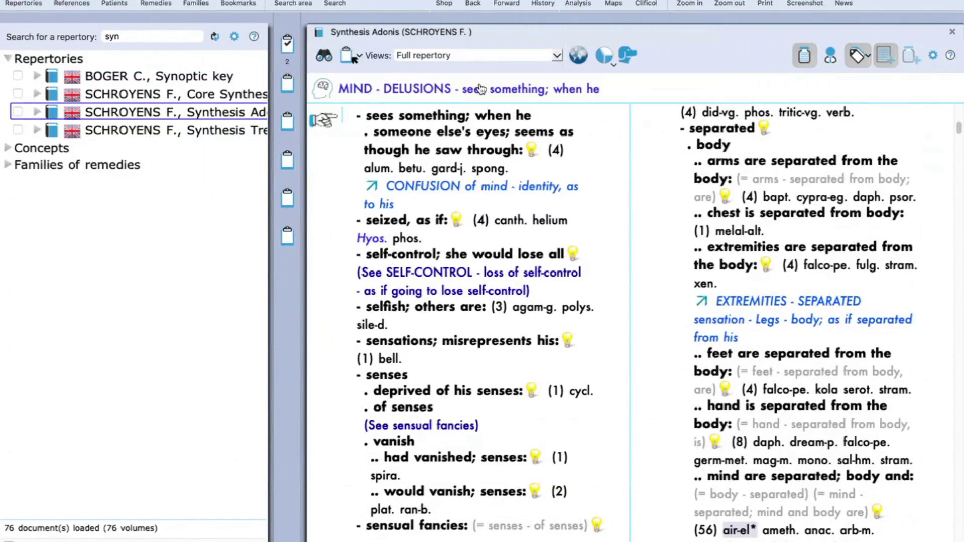
{"action": "key", "text": "Return"}
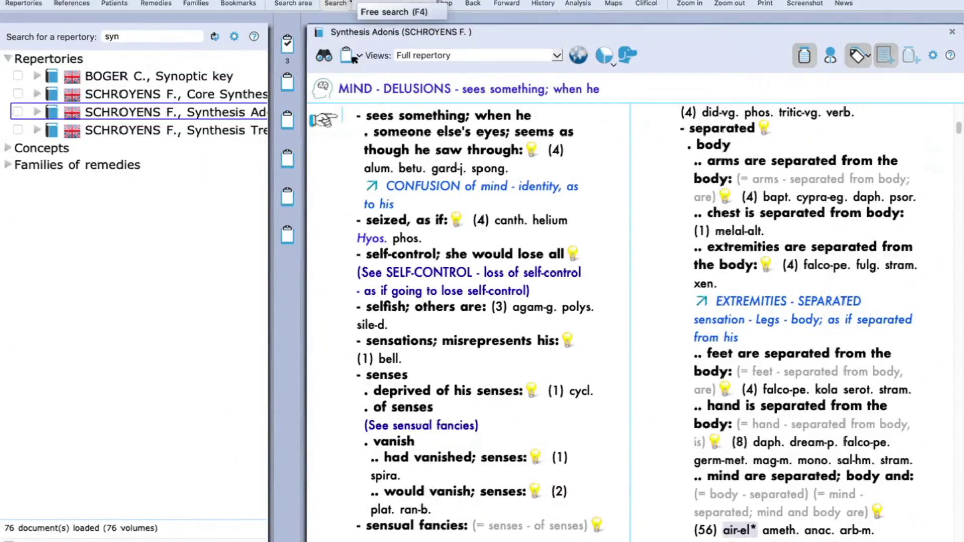
- Open the free search for the current document and try the advanced search option
{"action": "left_click", "coordinate": [350, 3]}
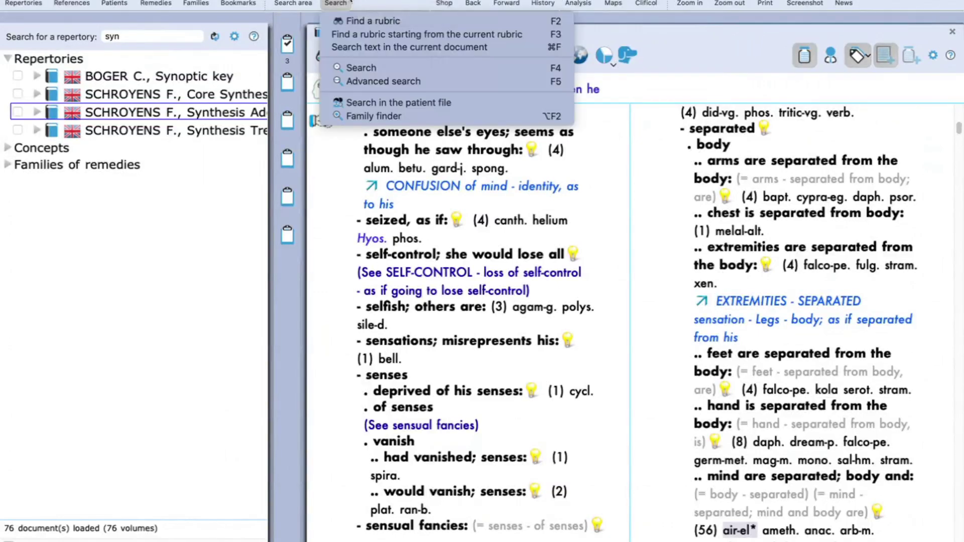
{"action": "left_click", "coordinate": [345, 70]}
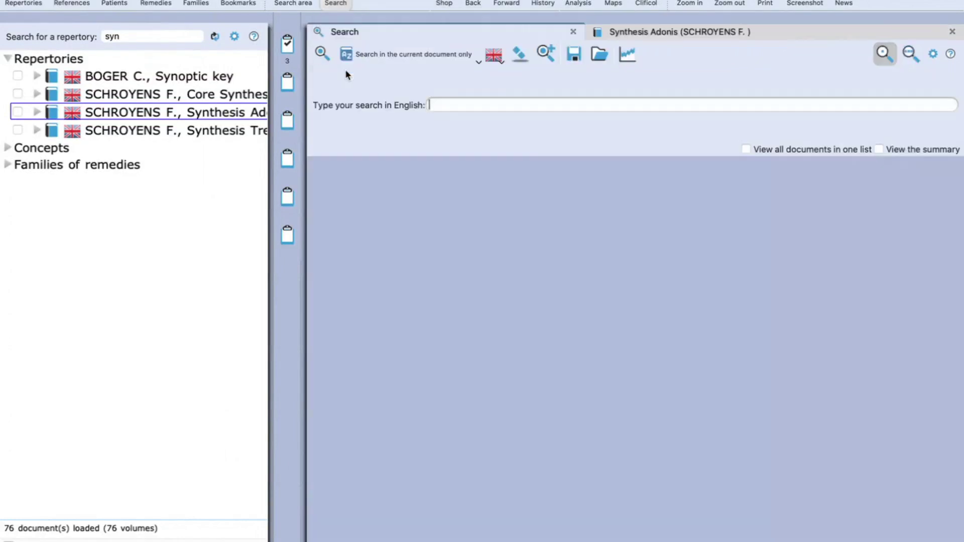
{"action": "left_click", "coordinate": [336, 3]}
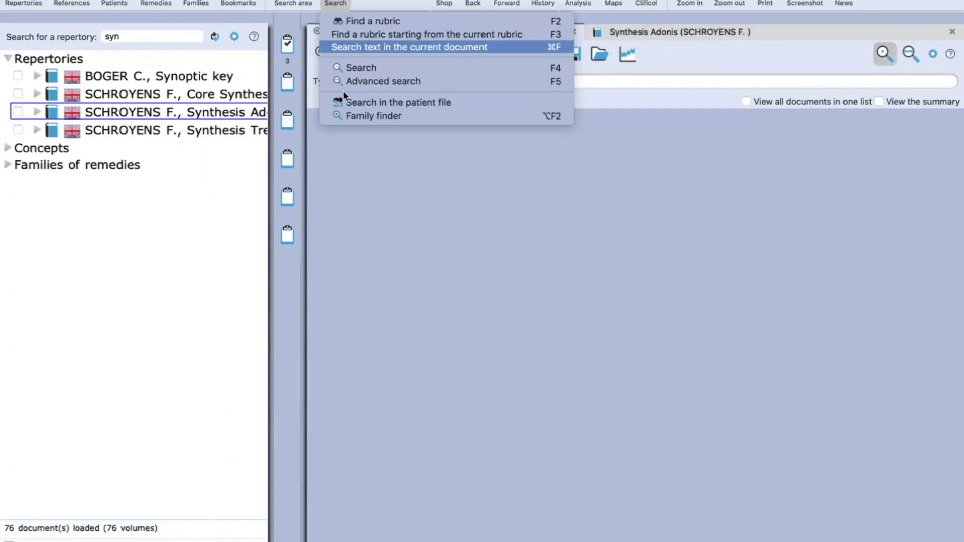
{"action": "left_click", "coordinate": [366, 79]}
{"action": "left_click", "coordinate": [335, 3]}
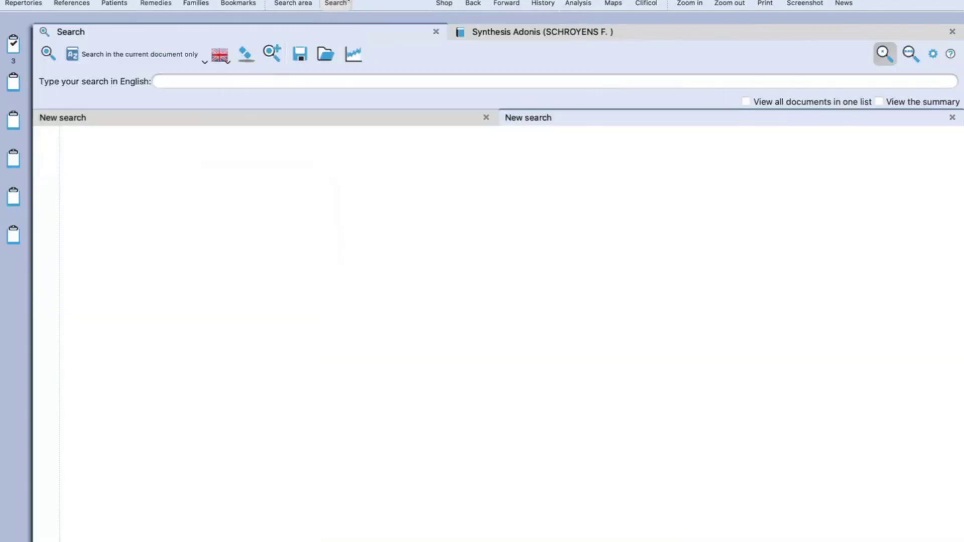
- Search all repertories for "head pain frontal"
{"action": "left_click", "coordinate": [228, 81]}
{"action": "type", "text": "hea"}
{"action": "type", "text": "d pain "}
{"action": "type", "text": "e"}
{"action": "key", "text": "BackSpace"}
{"action": "key", "text": "BackSpace"}
{"action": "type", "text": "fronta"}
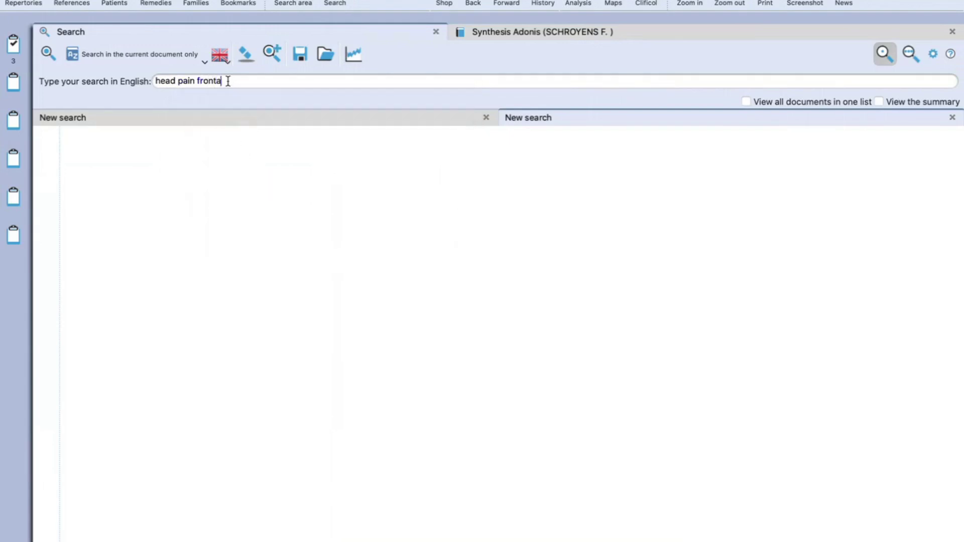
{"action": "type", "text": "l"}
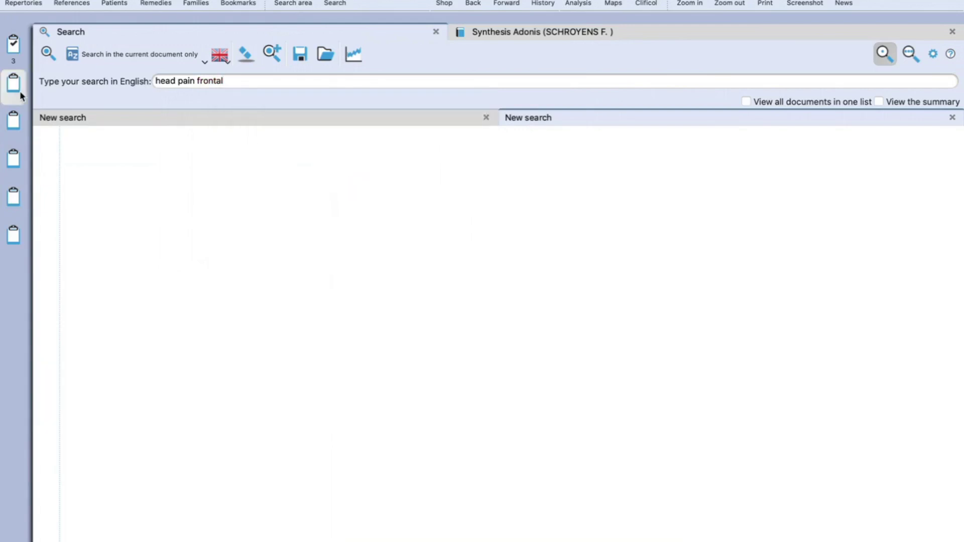
{"action": "left_click", "coordinate": [116, 60]}
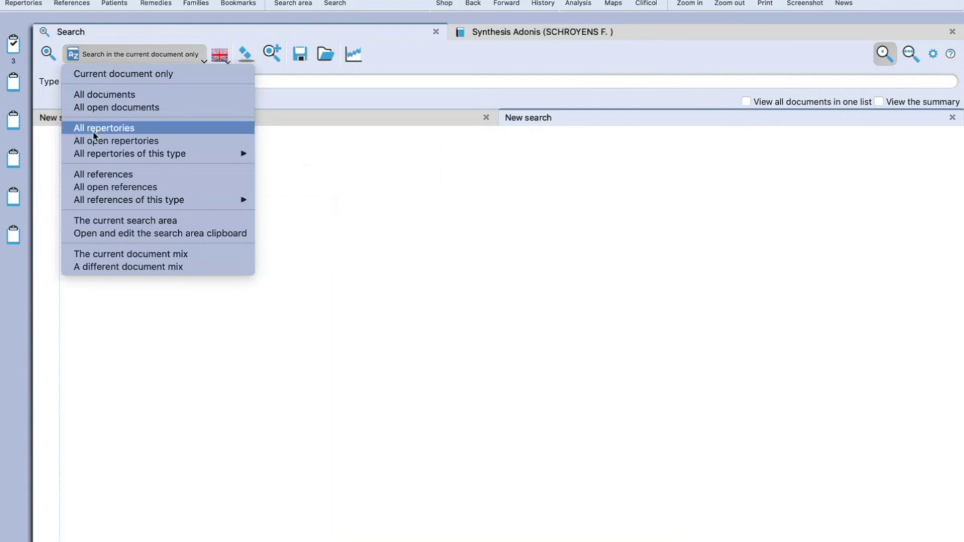
{"action": "left_click", "coordinate": [76, 130]}
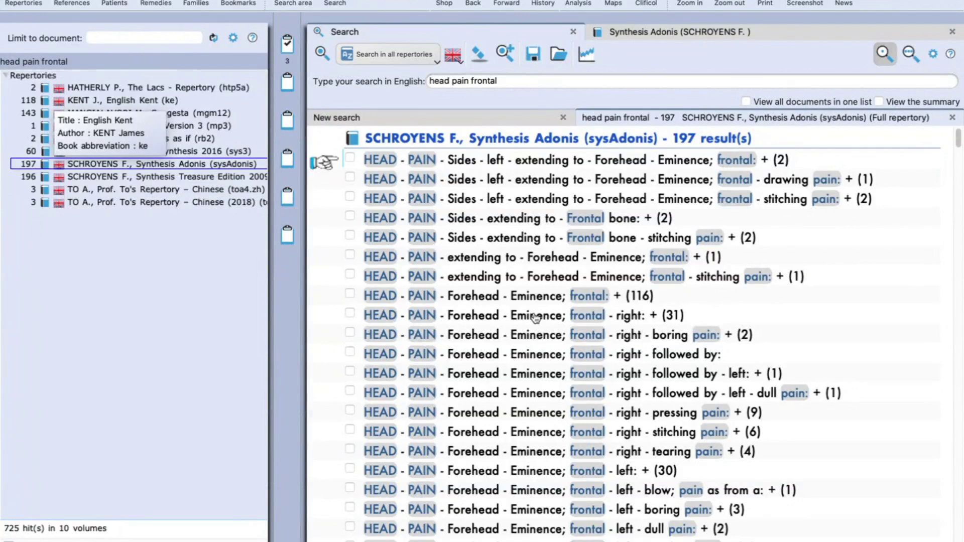
- Select the frontal eminence results "extending to - stitching pain", the main rubric and "right" in Synthesis Adonis, and add them to the first clipboard
{"action": "left_click_drag", "start_coordinate": [350, 312], "coordinate": [285, 49]}
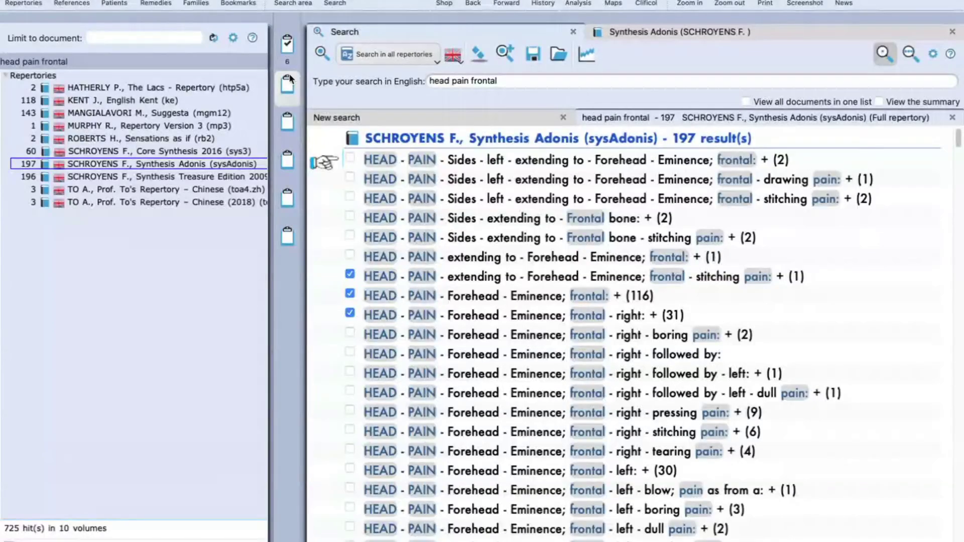
- Switch to the multi-field advanced search and enter cancer as the English search word
{"action": "left_click", "coordinate": [287, 48]}
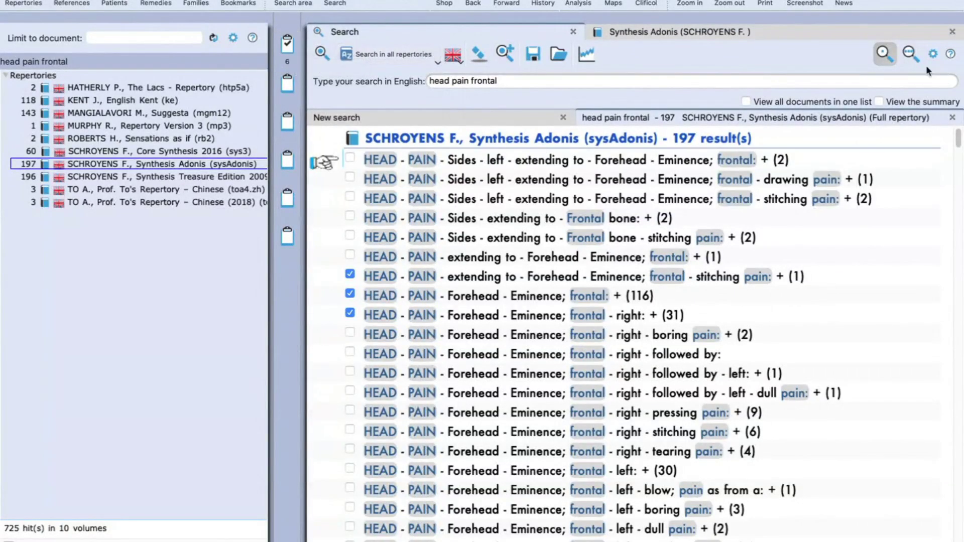
{"action": "left_click", "coordinate": [914, 55]}
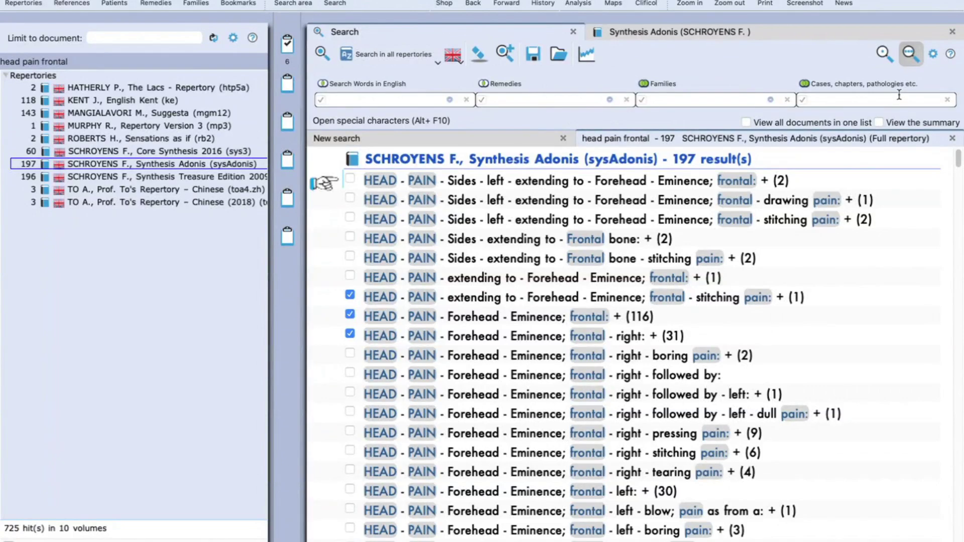
{"action": "type", "text": "cancer"}
{"action": "key", "text": "Return"}
- Add Conium maculatum and Carcinosinum as remedies to the cancer search and run it in all repertories
{"action": "left_click", "coordinate": [558, 100]}
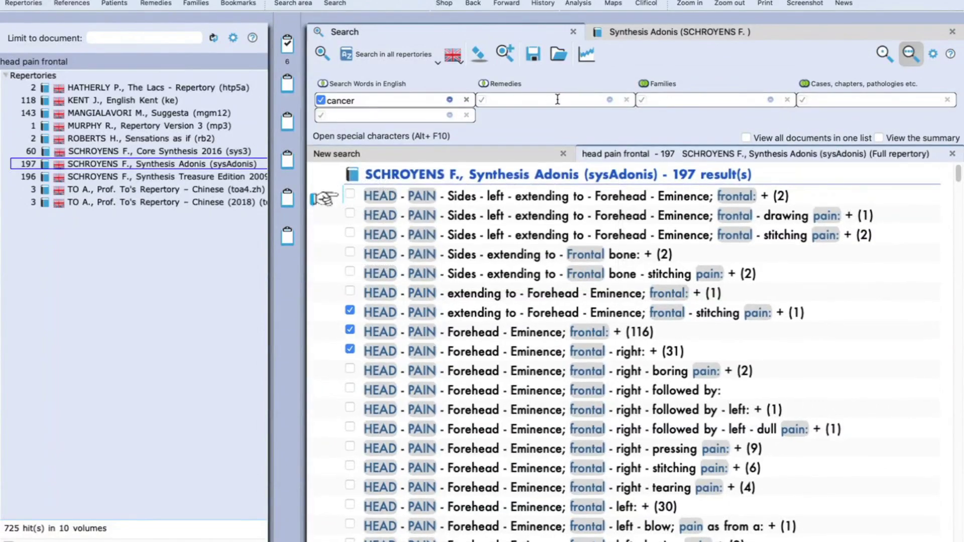
{"action": "type", "text": "d"}
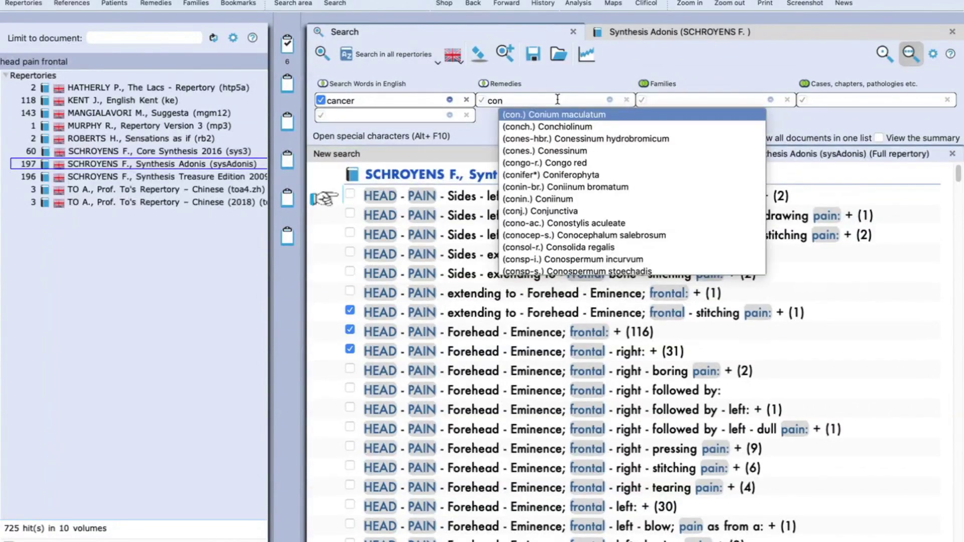
{"action": "key", "text": "Return"}
{"action": "key", "text": "Return"}
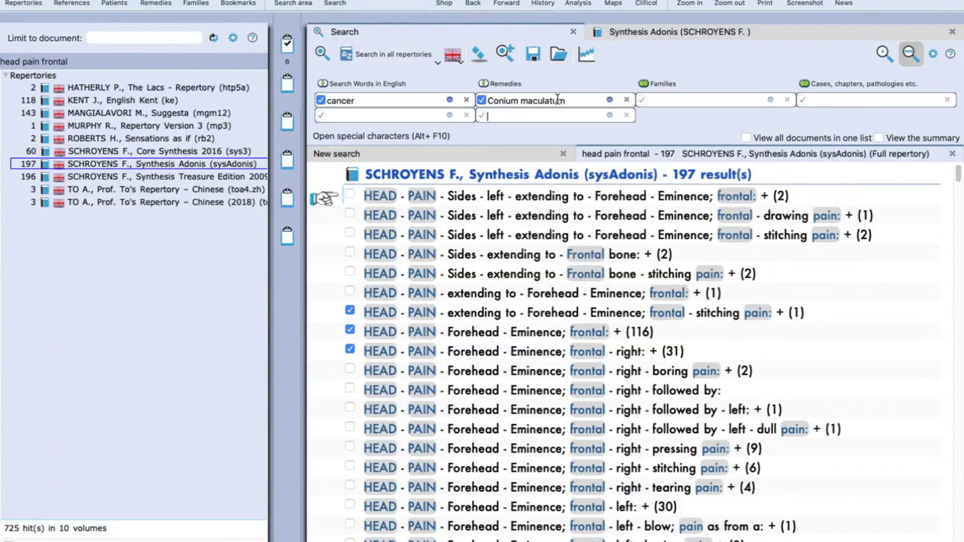
{"action": "type", "text": "carc."}
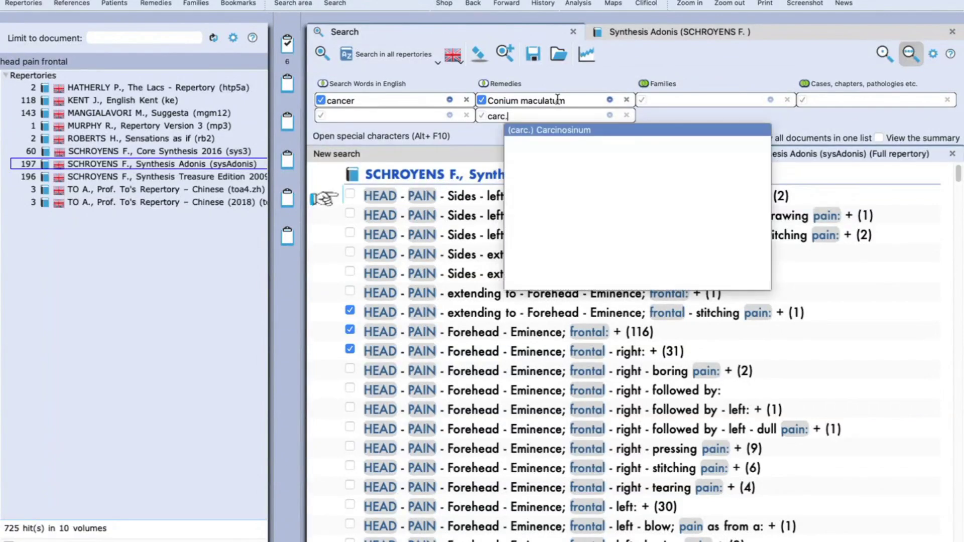
{"action": "key", "text": "Return"}
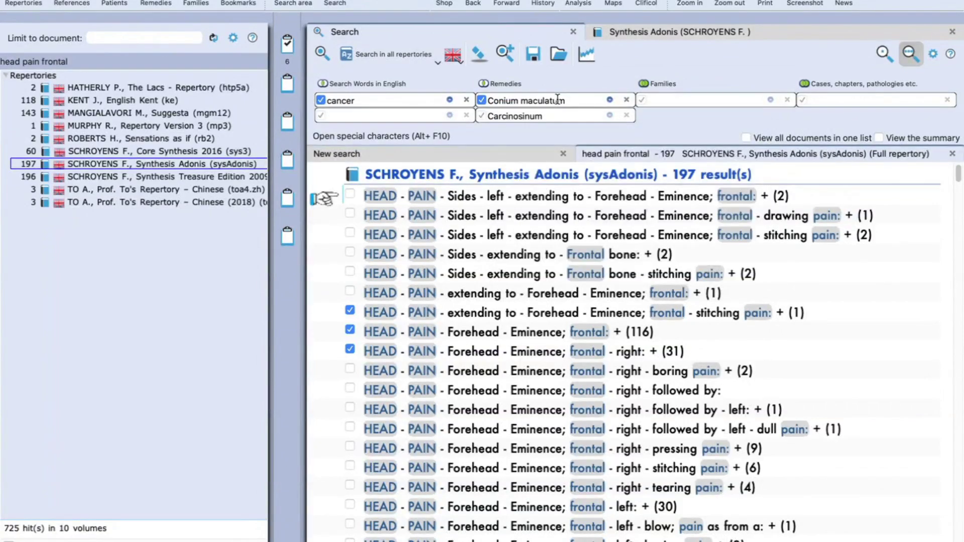
{"action": "key", "text": "Return"}
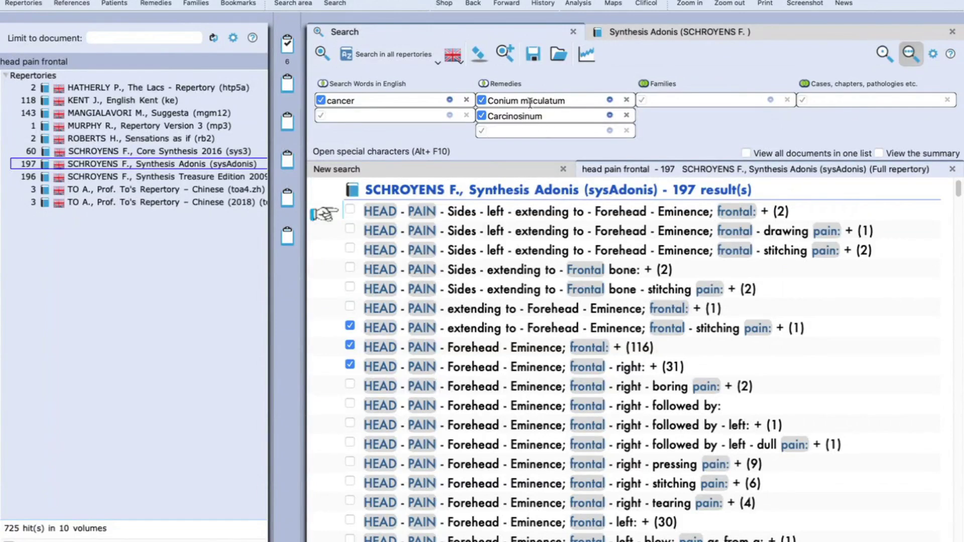
{"action": "left_click", "coordinate": [323, 61]}
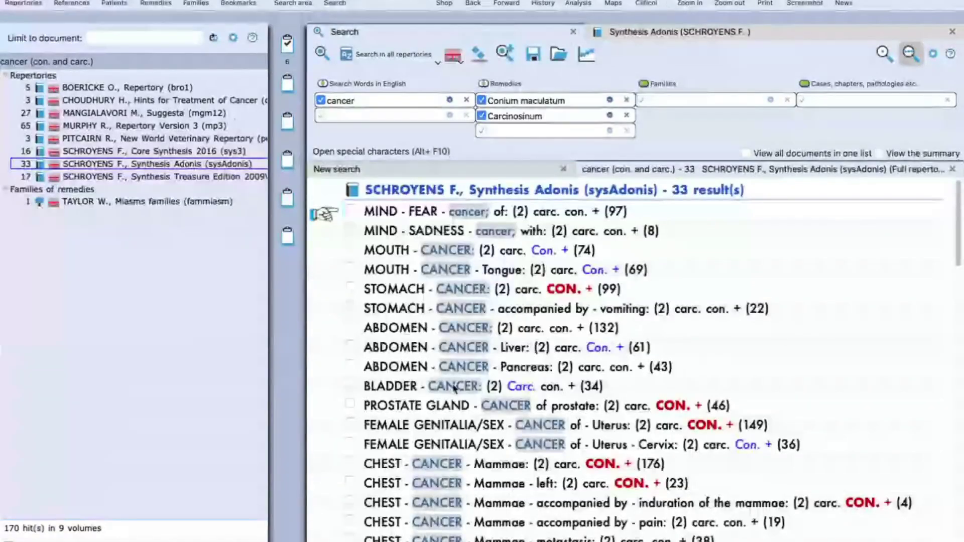
- Limit Conium maculatum in the search to degrees 3 and 4 and to rubrics containing exactly 1 remedy
{"action": "left_click", "coordinate": [607, 101]}
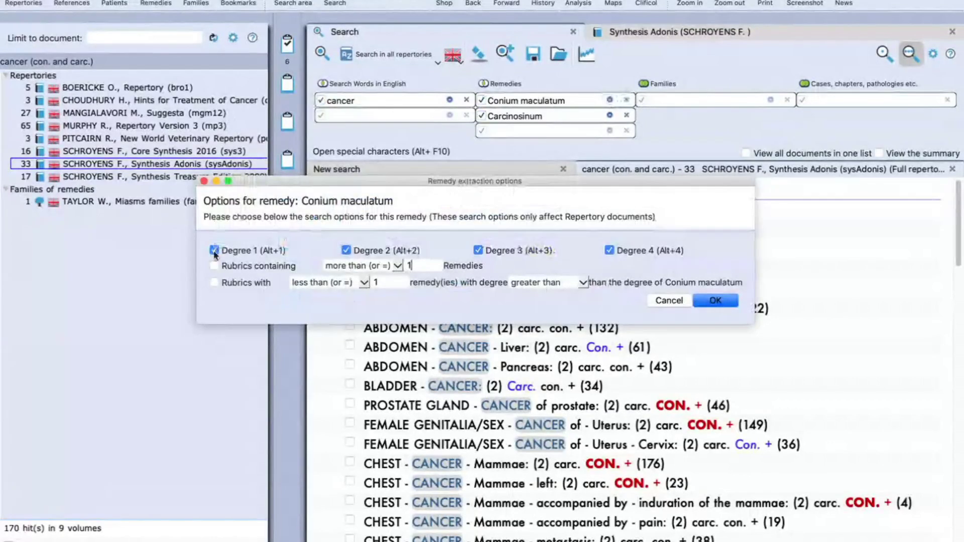
{"action": "left_click", "coordinate": [509, 254]}
{"action": "left_click", "coordinate": [509, 254]}
{"action": "left_click", "coordinate": [400, 251]}
{"action": "left_click", "coordinate": [265, 249]}
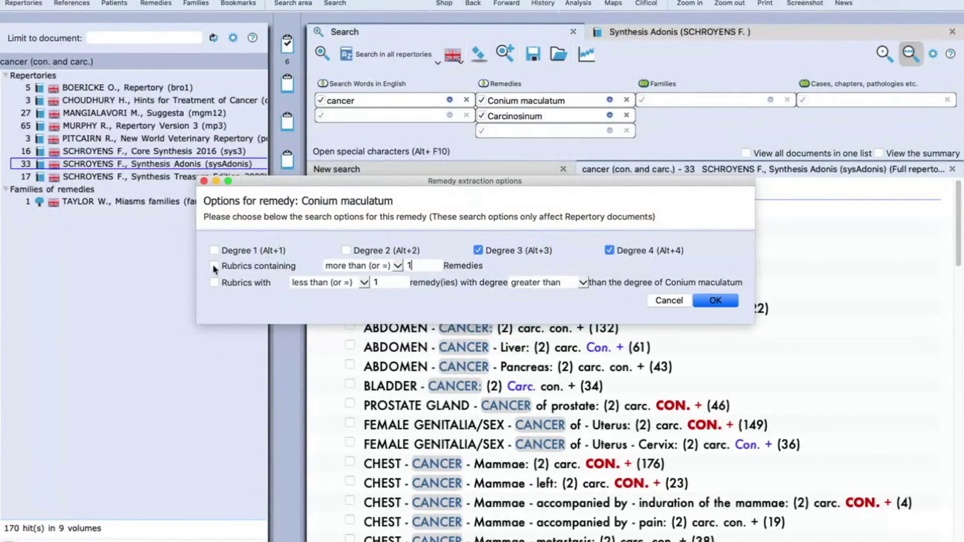
{"action": "left_click", "coordinate": [214, 268]}
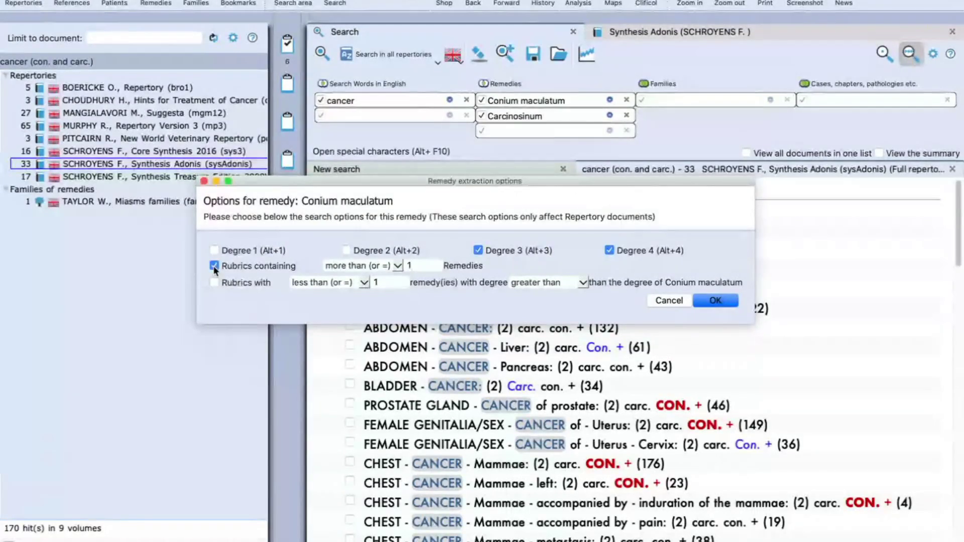
{"action": "left_click", "coordinate": [398, 266]}
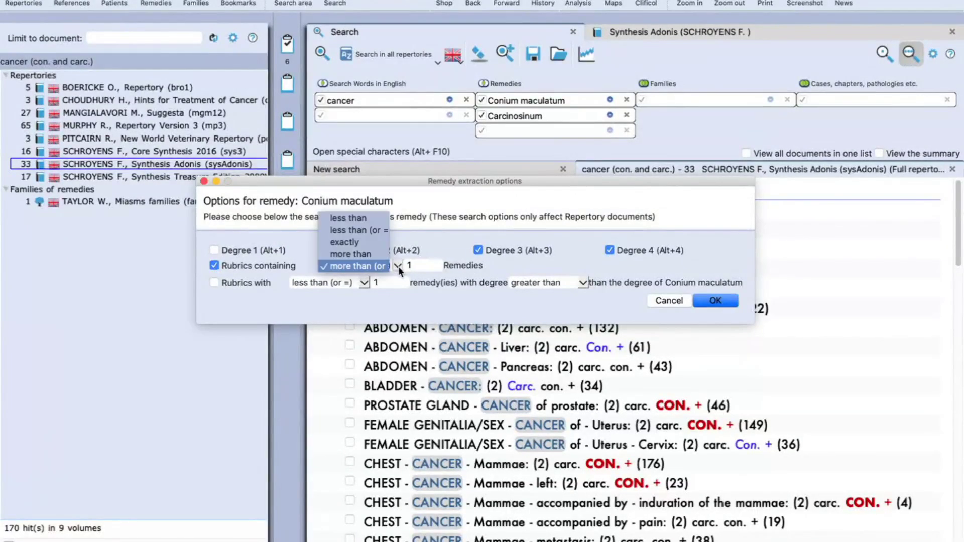
{"action": "left_click", "coordinate": [362, 241]}
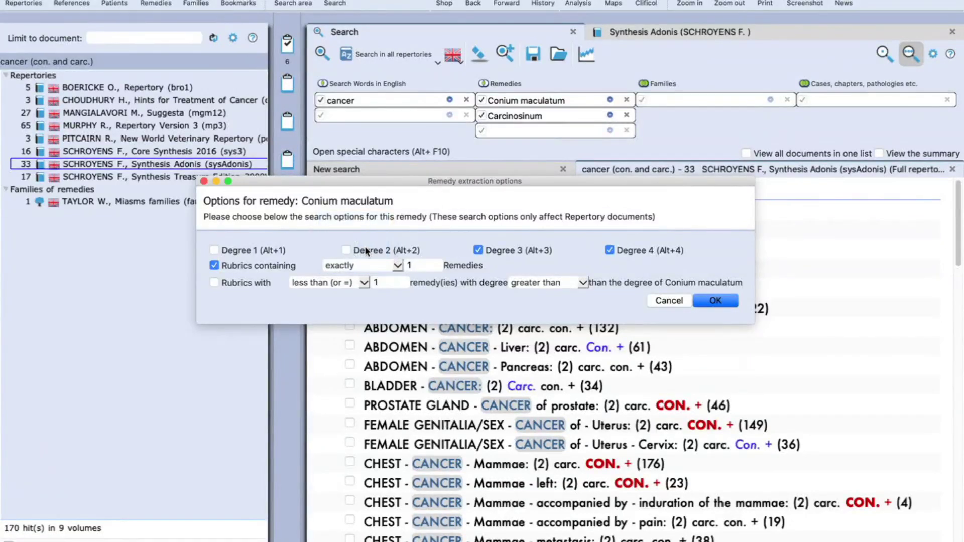
{"action": "left_click", "coordinate": [716, 302]}
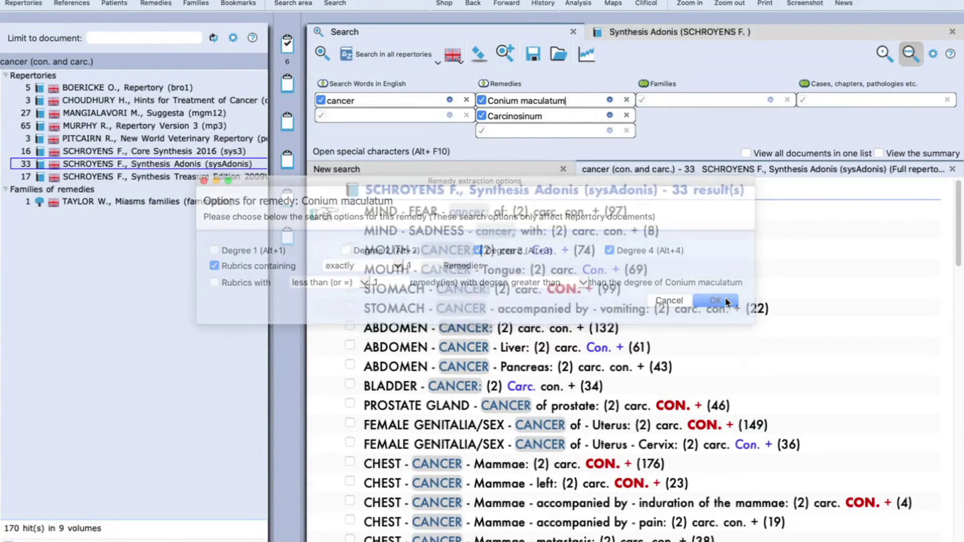
- Rerun the search without Carcinosinum, and add the first two breast cancer rubrics from Murphy's Repertory Version 3 to the first clipboard
{"action": "left_click", "coordinate": [624, 115]}
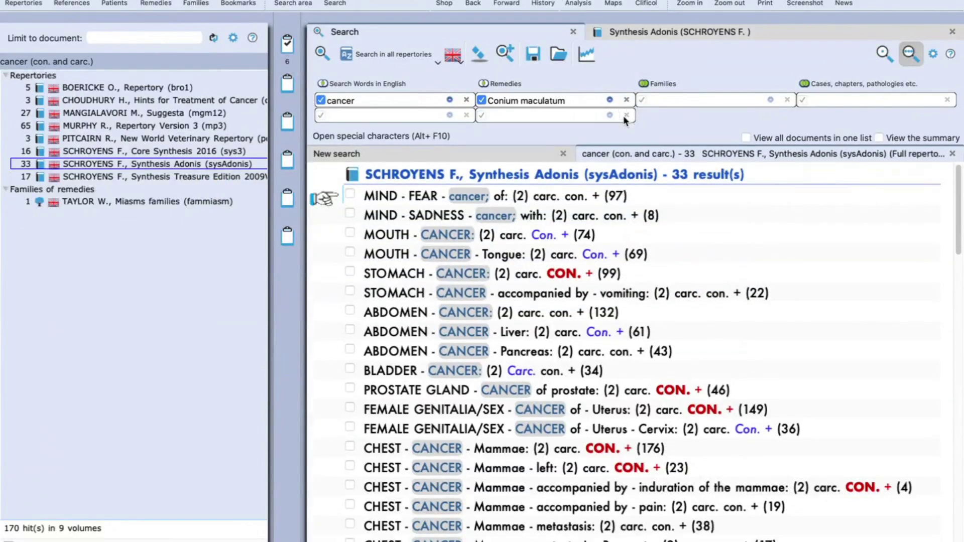
{"action": "left_click", "coordinate": [321, 53]}
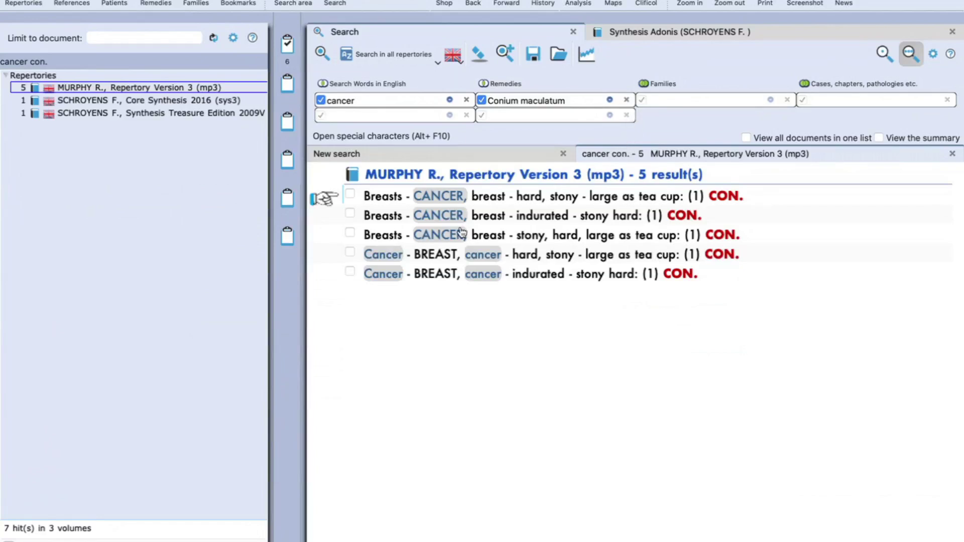
{"action": "left_click", "coordinate": [350, 213]}
{"action": "left_click", "coordinate": [352, 195]}
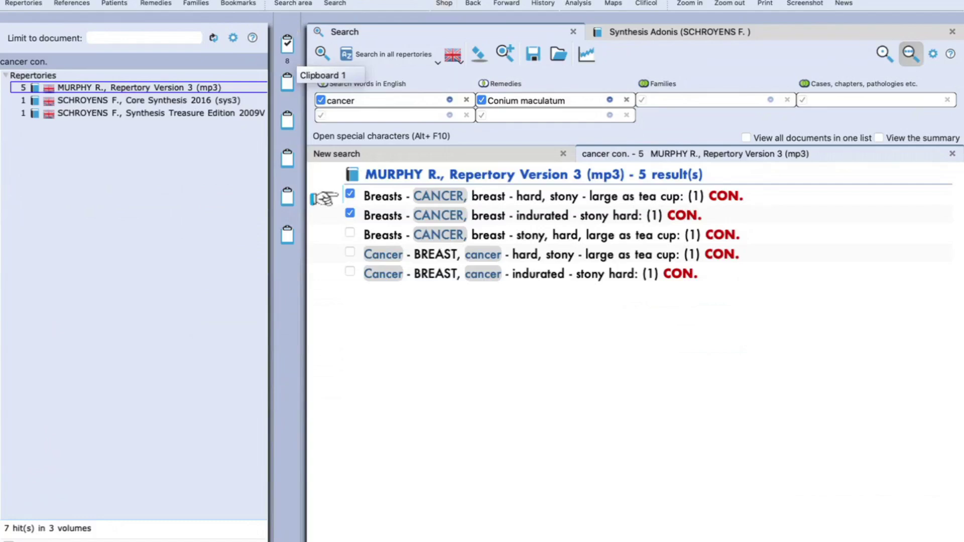
- Open the analysis of the first clipboard, and read the keynotes of Argentum metallicum from its remedy column
{"action": "left_click", "coordinate": [577, 4]}
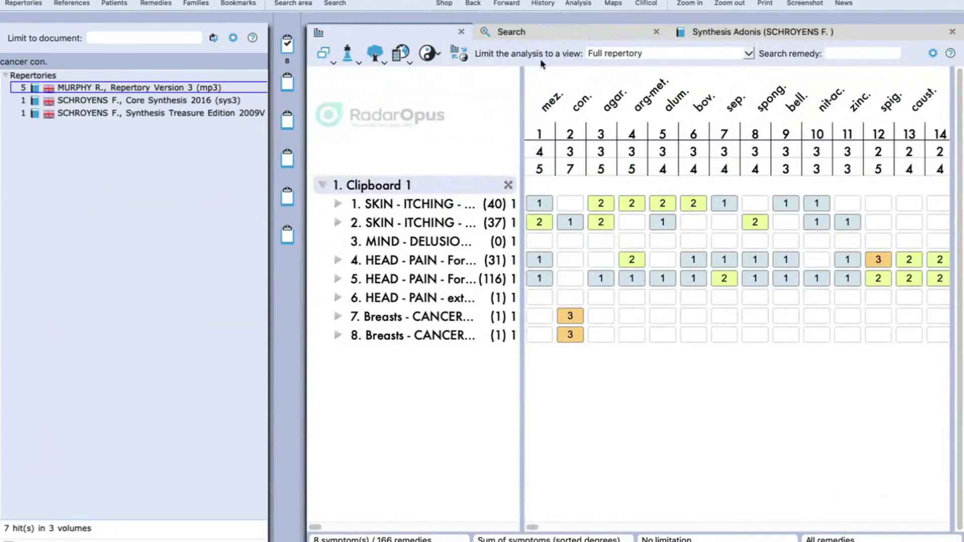
{"action": "double_click", "coordinate": [648, 105]}
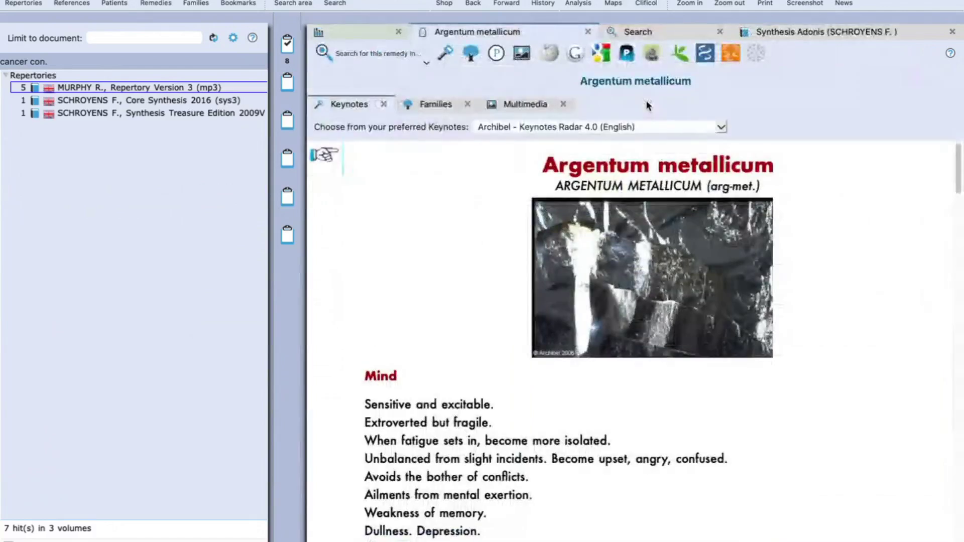
{"action": "scroll", "coordinate": [360, 451], "scroll_direction": "down", "scroll_amount": 10}
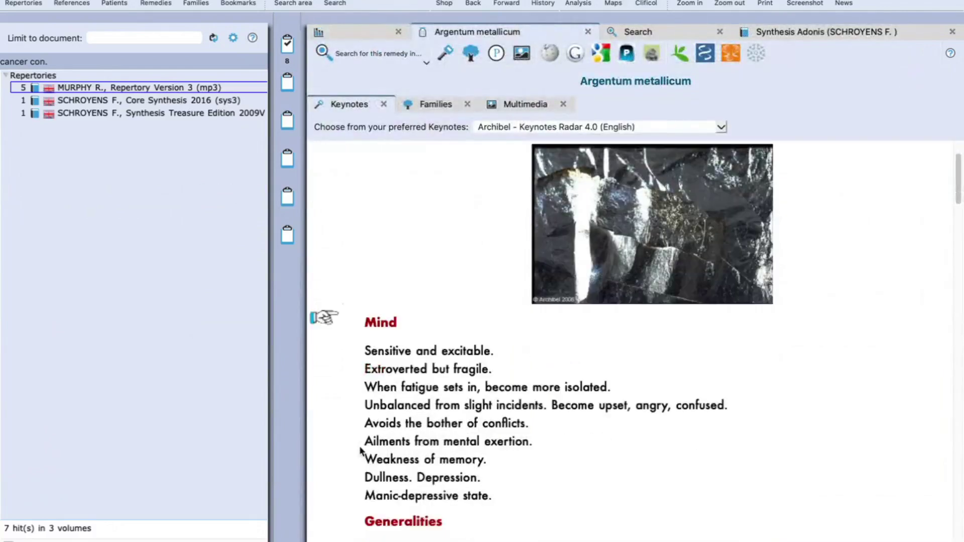
{"action": "scroll", "coordinate": [360, 450], "scroll_direction": "down", "scroll_amount": 4}
{"action": "scroll", "coordinate": [362, 427], "scroll_direction": "up", "scroll_amount": 14}
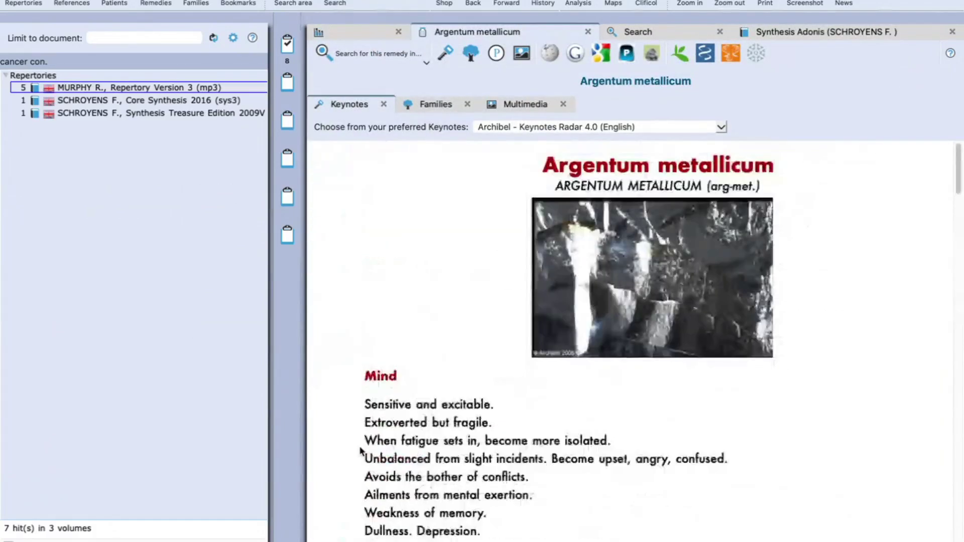
- Open the Alumina remedy information from the delusions rubric in Synthesis Adonis, and return to the analysis
{"action": "left_click", "coordinate": [870, 32]}
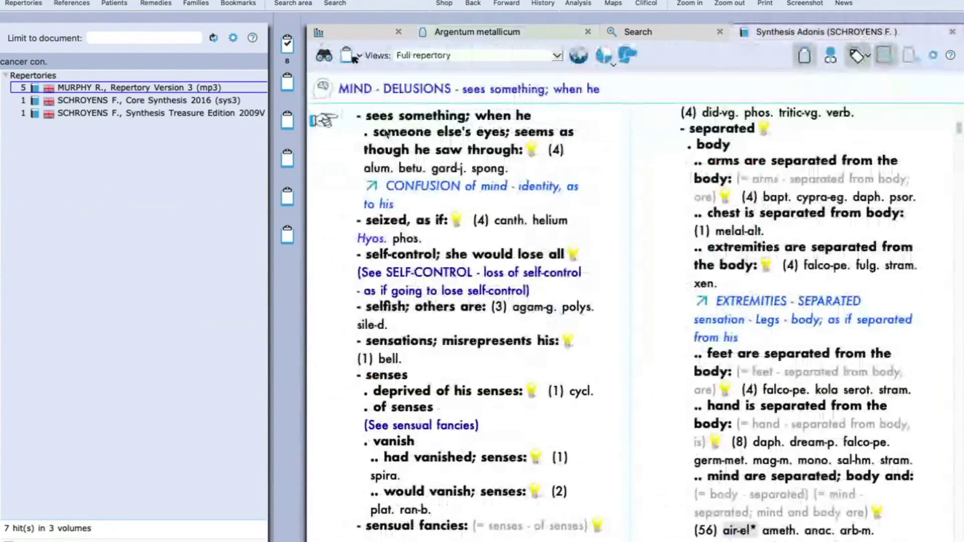
{"action": "double_click", "coordinate": [376, 171]}
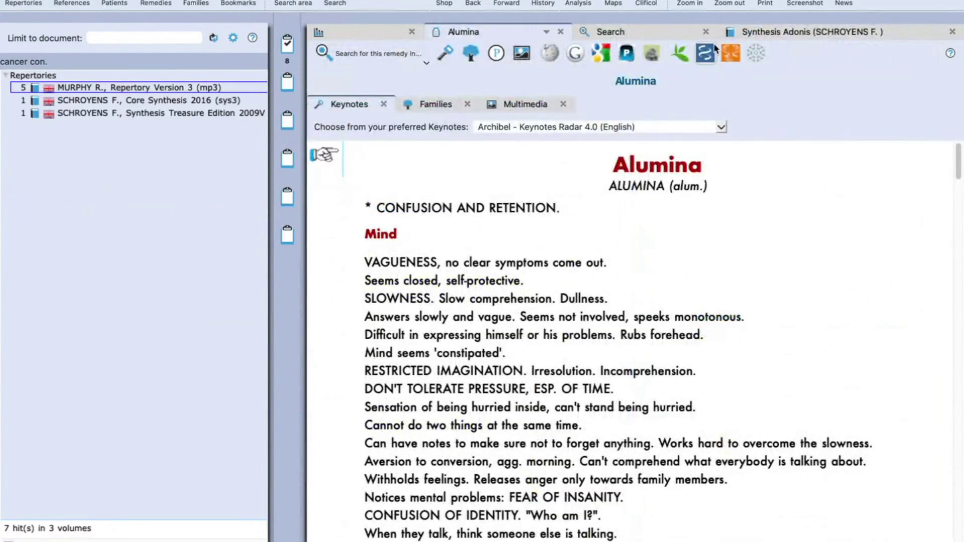
{"action": "left_click", "coordinate": [327, 35]}
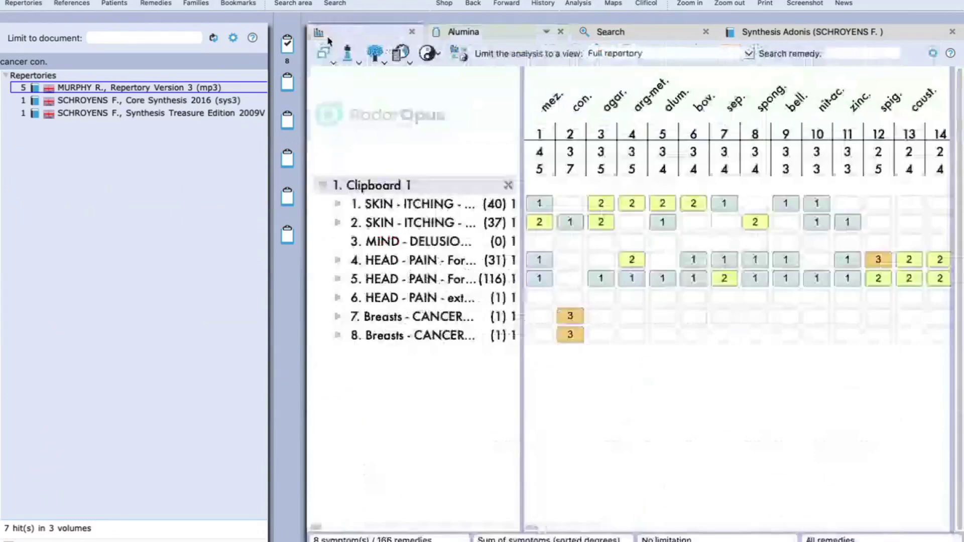
- Review the options available for the first skin itching rubric and the display options of the analysis
{"action": "right_click", "coordinate": [361, 206]}
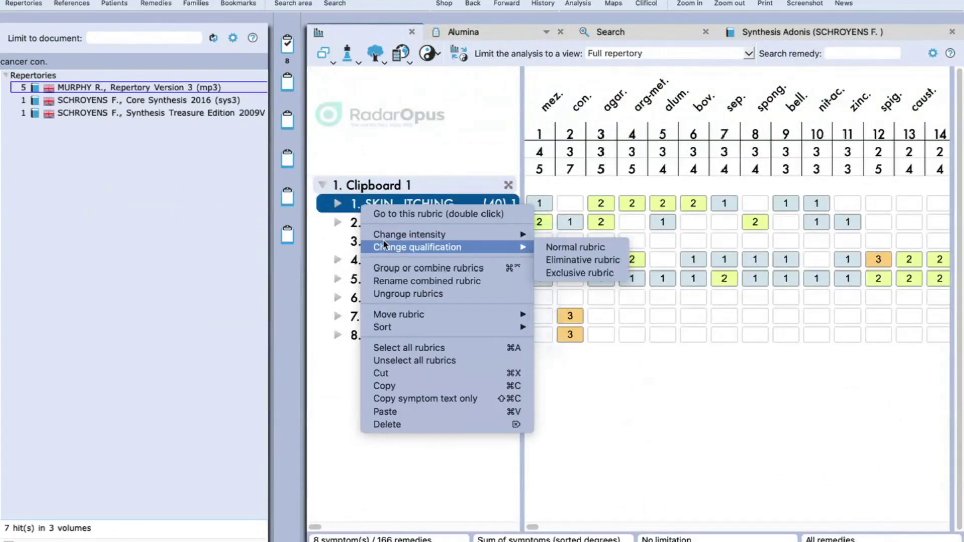
{"action": "left_click", "coordinate": [327, 391]}
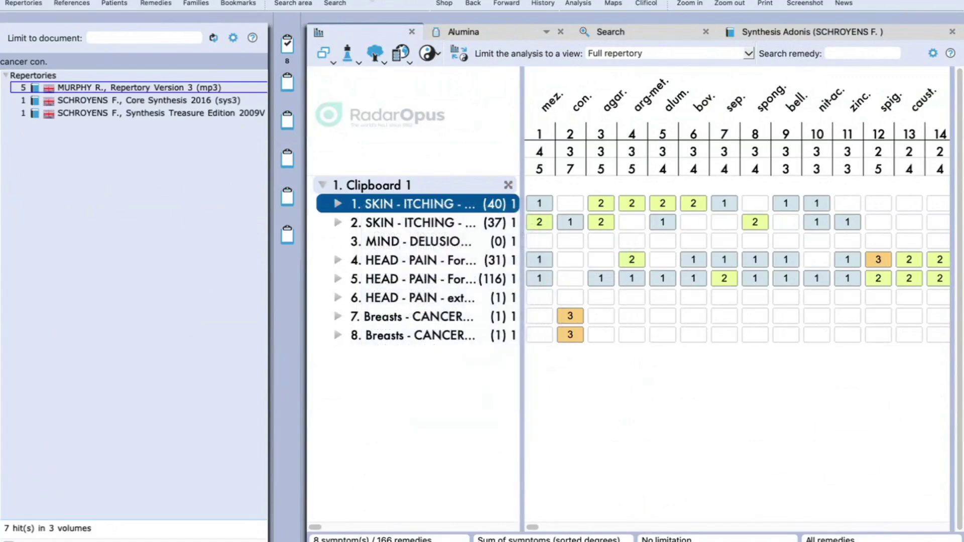
{"action": "left_click", "coordinate": [324, 54]}
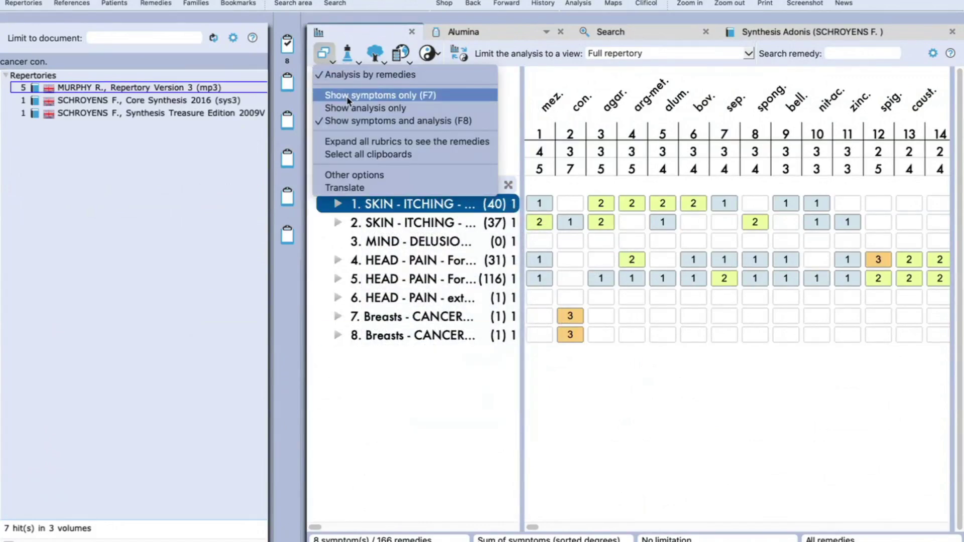
{"action": "left_click", "coordinate": [406, 485]}
- Try the Small remedies analysis strategy, and switch back to Sum of symptoms (sorted degrees)
{"action": "left_click", "coordinate": [349, 52]}
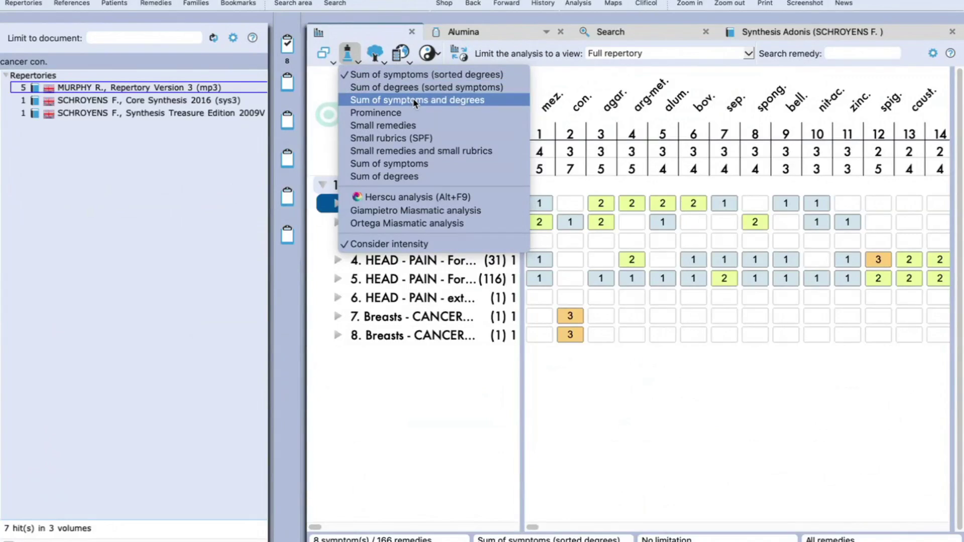
{"action": "left_click", "coordinate": [417, 127]}
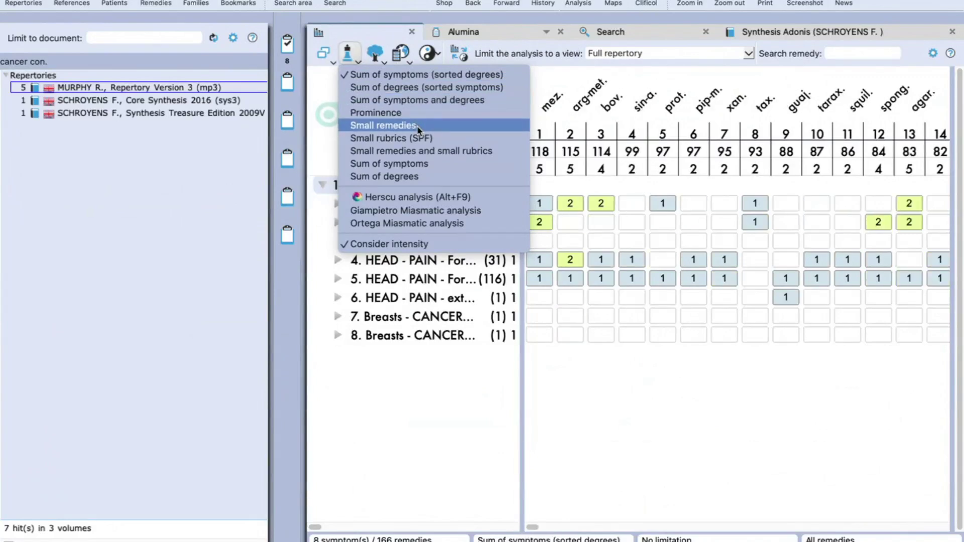
{"action": "left_click", "coordinate": [357, 61]}
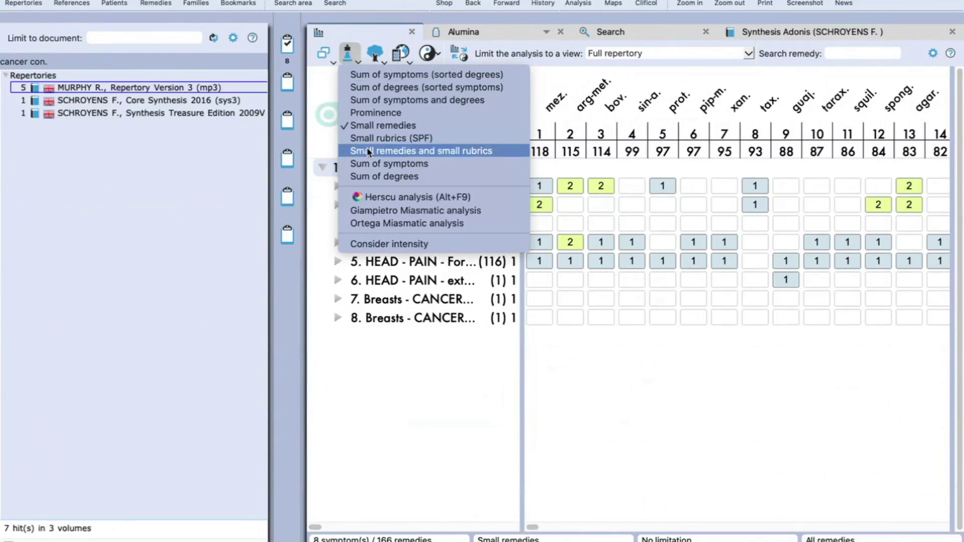
{"action": "left_click", "coordinate": [373, 373]}
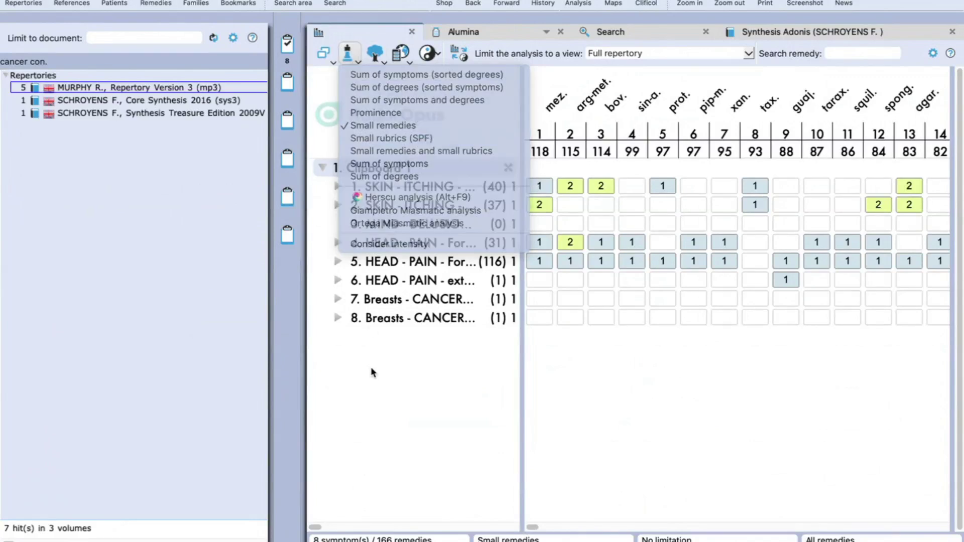
{"action": "left_click", "coordinate": [354, 54]}
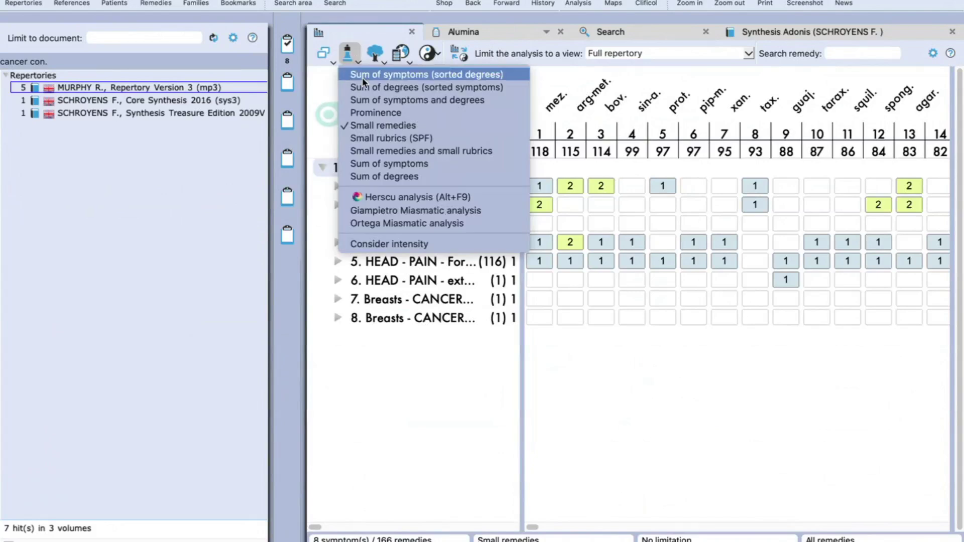
{"action": "left_click", "coordinate": [363, 81]}
- Limit the analysis to the remedies of the Nosodes families
{"action": "left_click", "coordinate": [375, 52]}
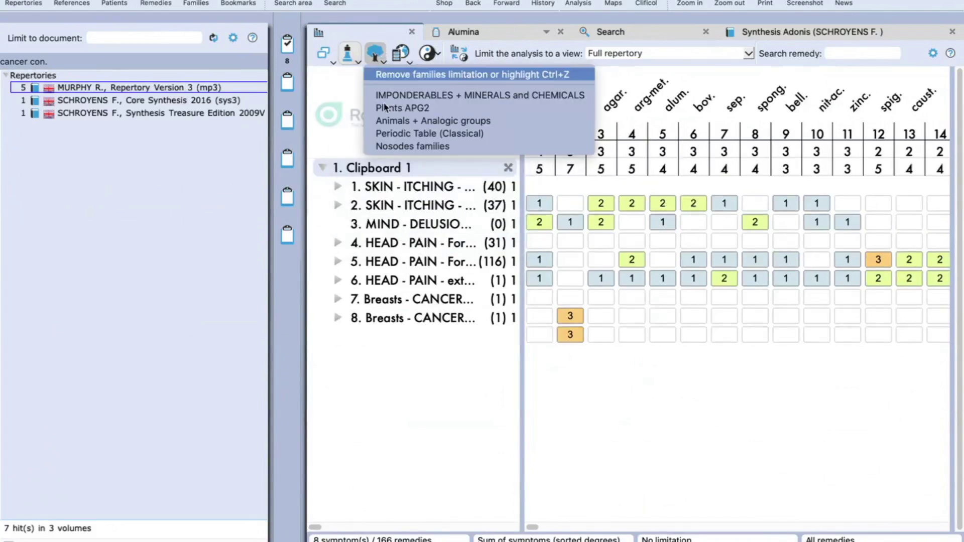
{"action": "left_click", "coordinate": [387, 145]}
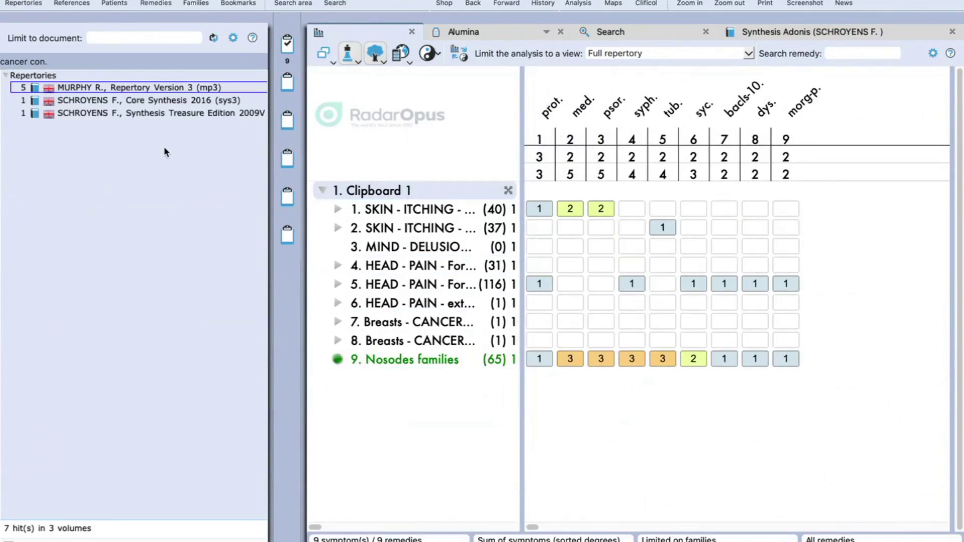
- Remove the Nosodes families limitation from the analysis
{"action": "left_click", "coordinate": [384, 58]}
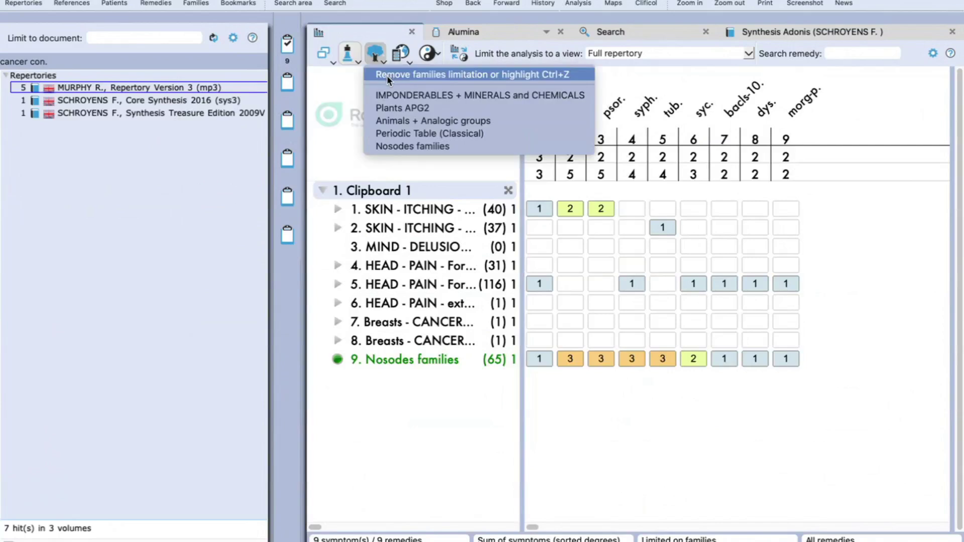
{"action": "left_click", "coordinate": [387, 76]}
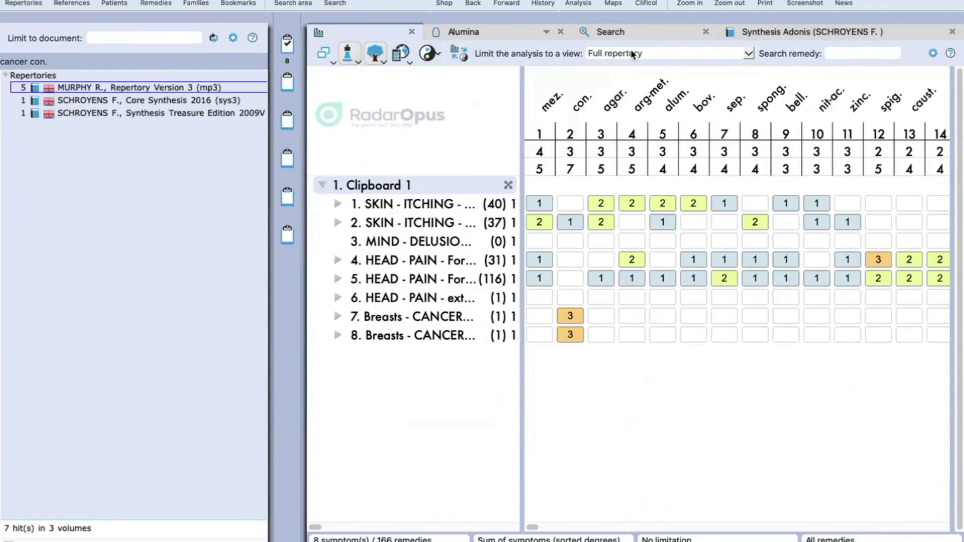
- Try limiting the analysis to the Pioneers to 1843 (Hahnemann) and Millennium (progressive) views, and return it to Full repertory
{"action": "left_click", "coordinate": [655, 55]}
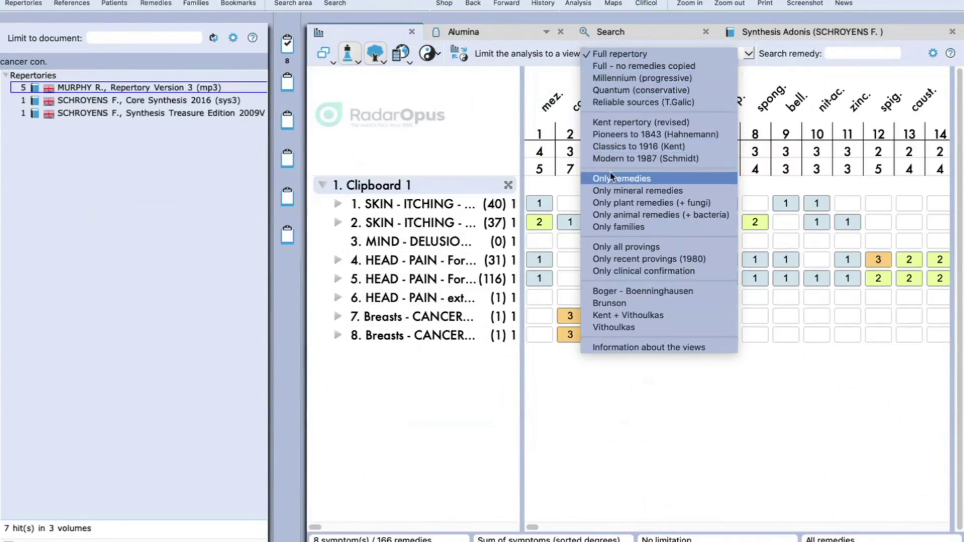
{"action": "left_click", "coordinate": [625, 135]}
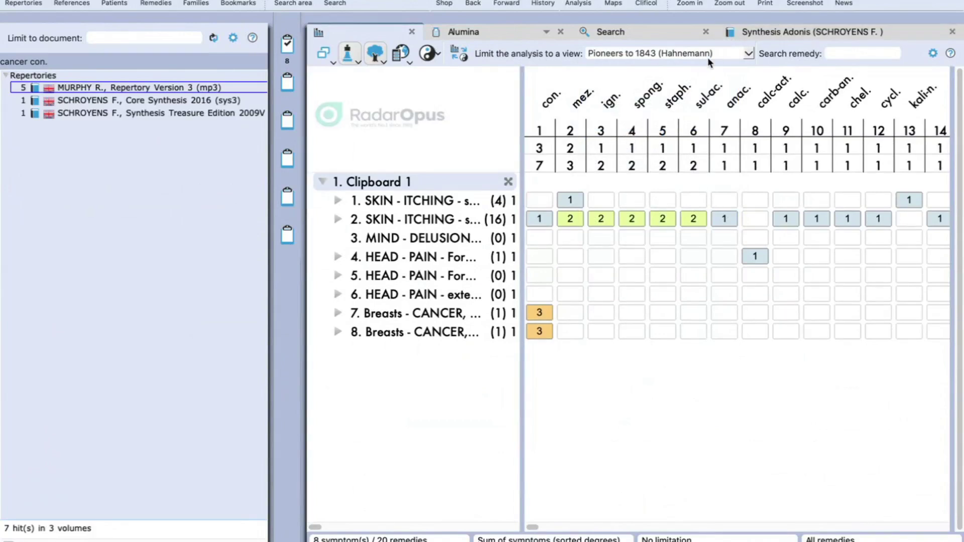
{"action": "left_click", "coordinate": [731, 59]}
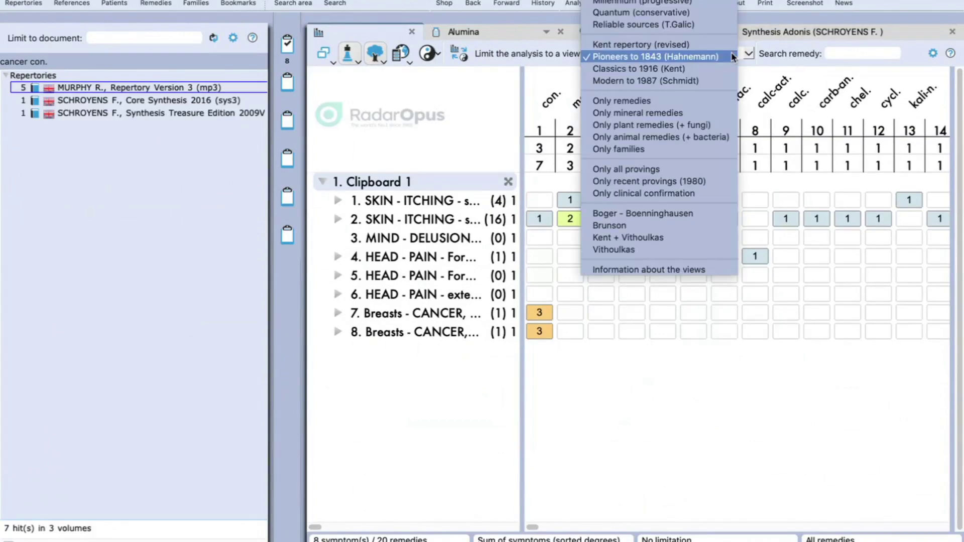
{"action": "left_click", "coordinate": [682, 4]}
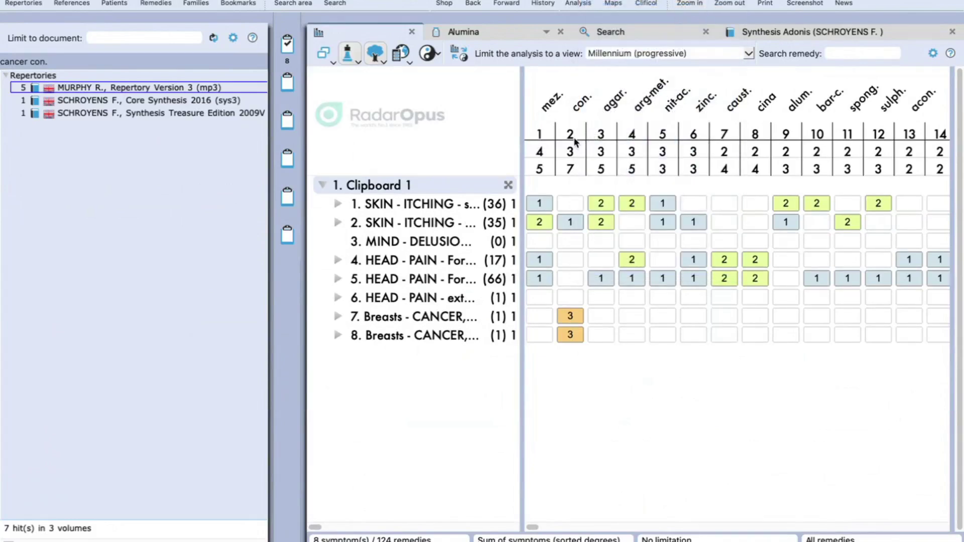
{"action": "left_click", "coordinate": [701, 52]}
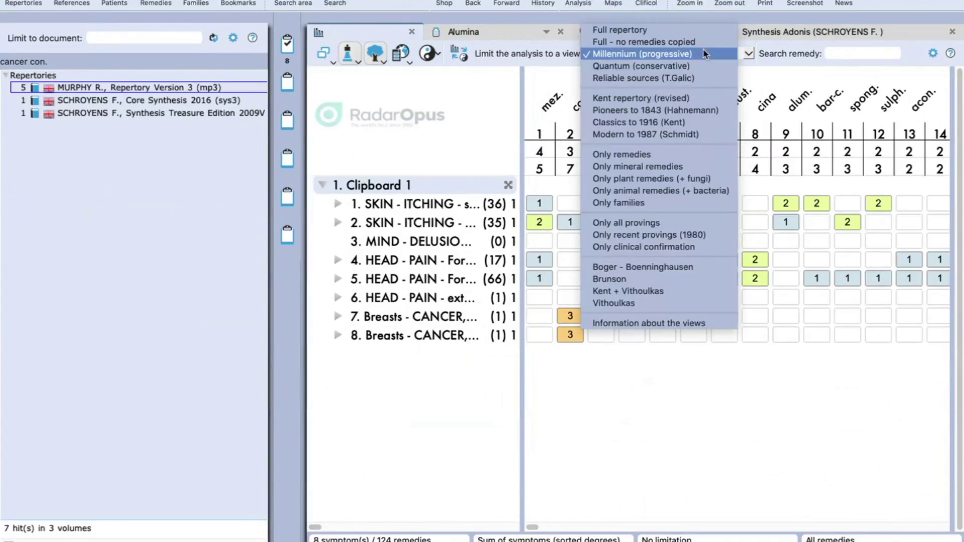
{"action": "left_click", "coordinate": [677, 31]}
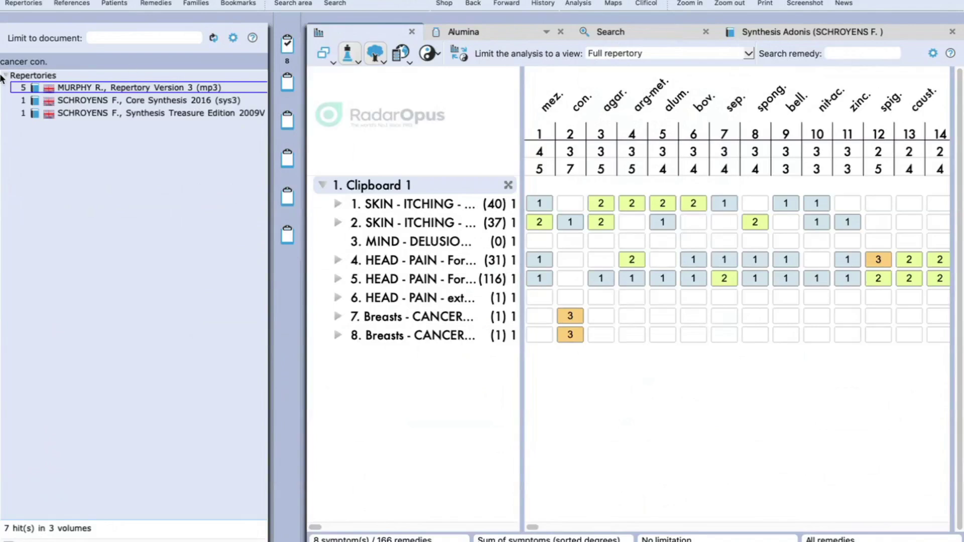
- Open the Synthesis Adonis repertory and enable all Miasms tags in the tag tree parameters
{"action": "left_click", "coordinate": [12, 4]}
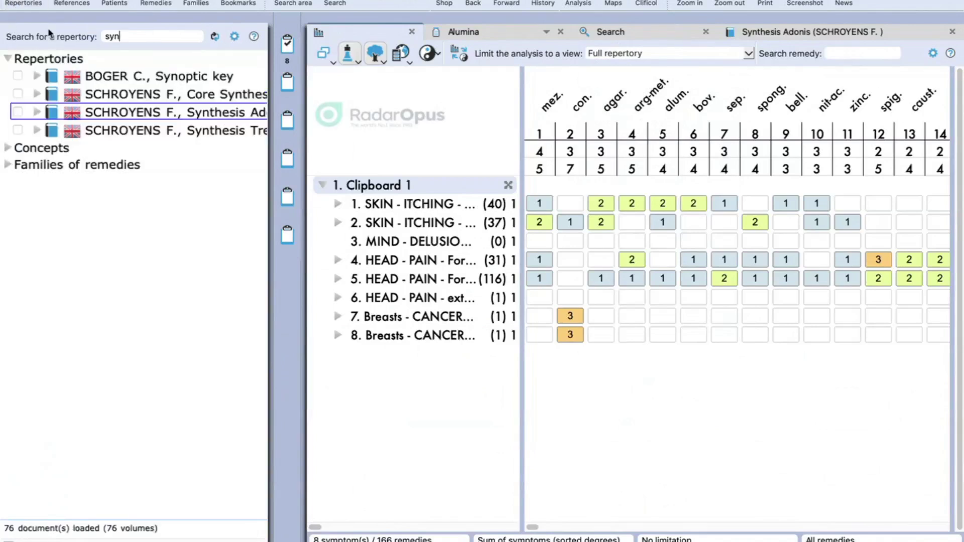
{"action": "double_click", "coordinate": [116, 112]}
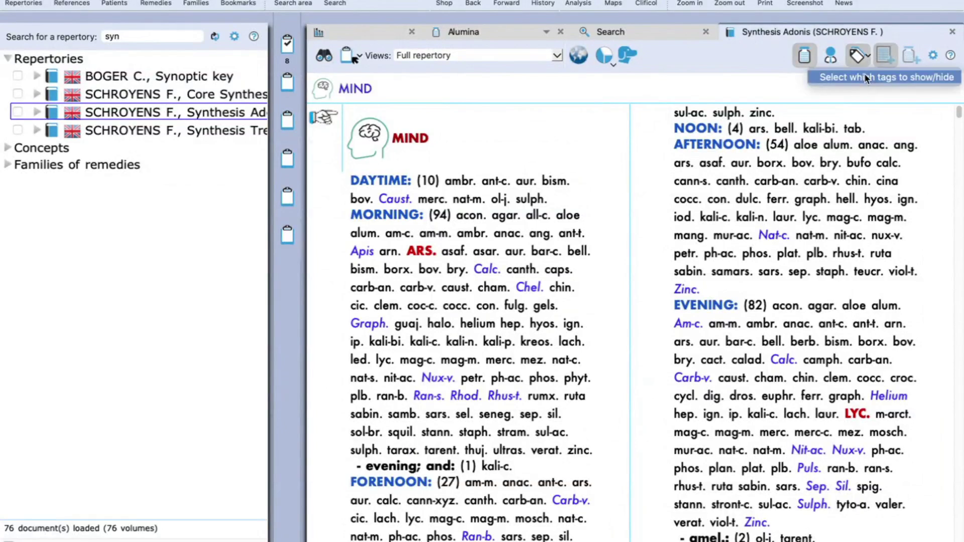
{"action": "left_click", "coordinate": [865, 78]}
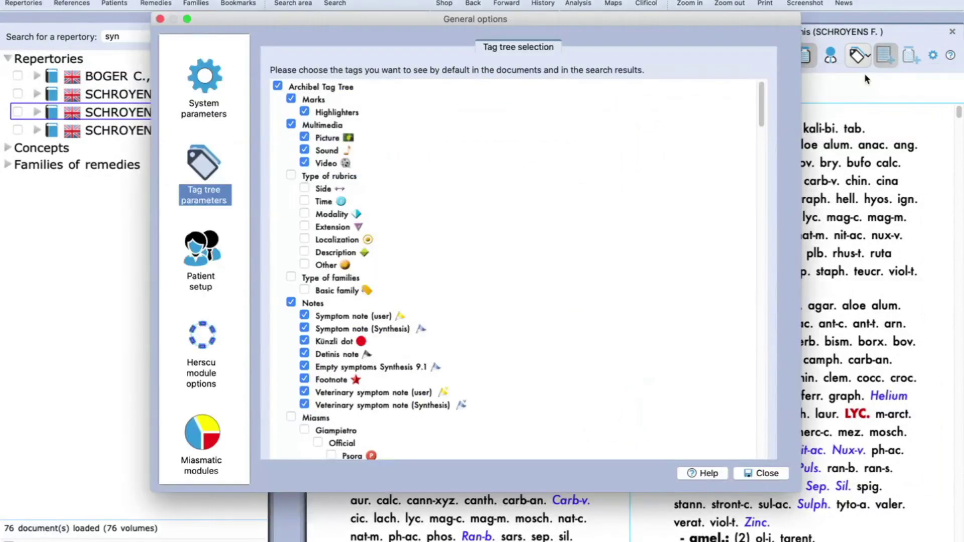
{"action": "scroll", "coordinate": [501, 246], "scroll_direction": "down", "scroll_amount": 5}
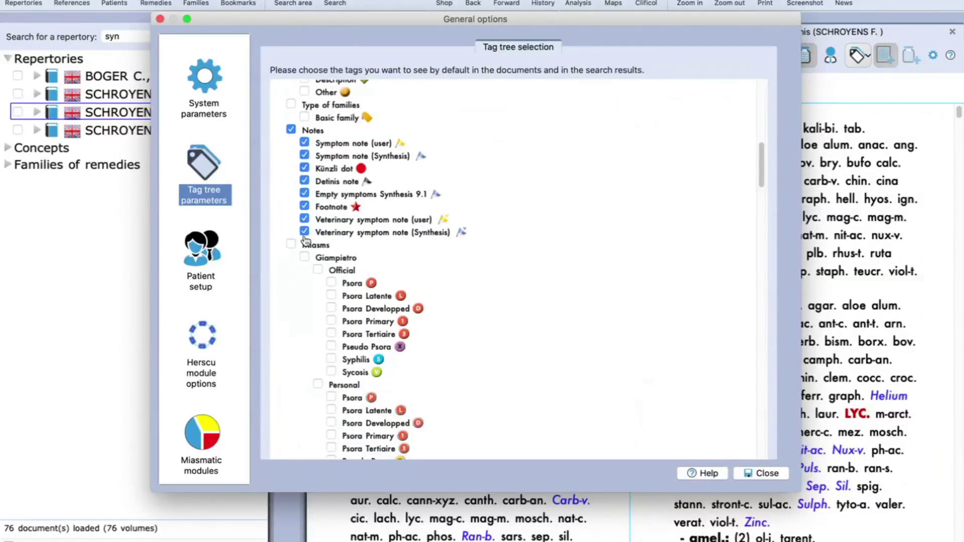
{"action": "left_click", "coordinate": [290, 246]}
{"action": "scroll", "coordinate": [427, 276], "scroll_direction": "down", "scroll_amount": 5}
{"action": "scroll", "coordinate": [427, 281], "scroll_direction": "down", "scroll_amount": 2}
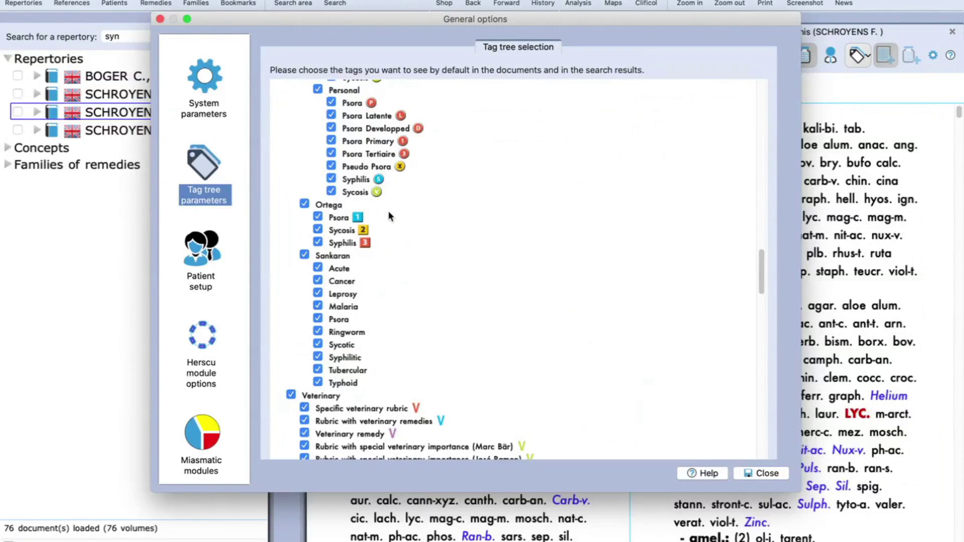
{"action": "scroll", "coordinate": [390, 215], "scroll_direction": "down", "scroll_amount": 1}
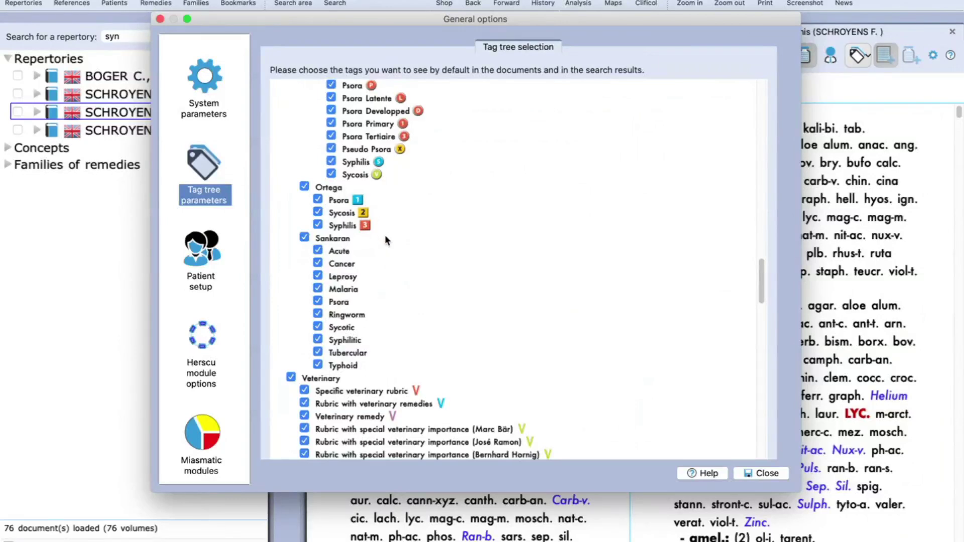
{"action": "left_click", "coordinate": [762, 473]}
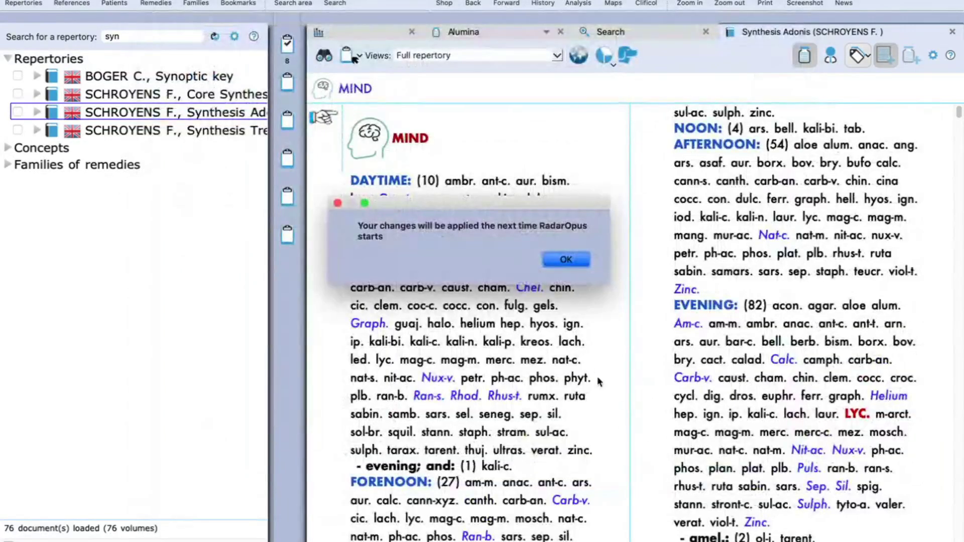
{"action": "left_click", "coordinate": [576, 259]}
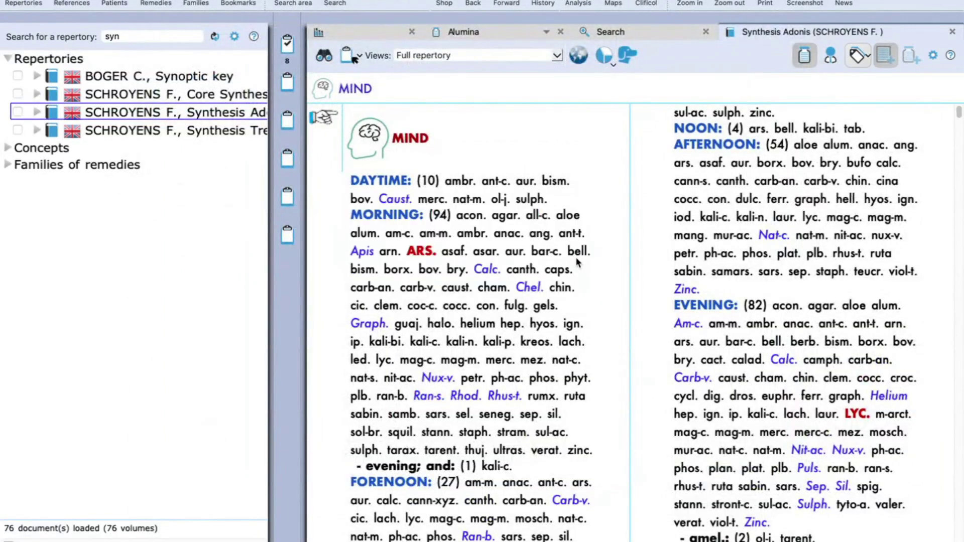
- Quit RadarOpus, choosing to save the current analysis to the existing patient and declining a new consultation
{"action": "left_click", "coordinate": [124, 95]}
{"action": "left_click", "coordinate": [129, 113]}
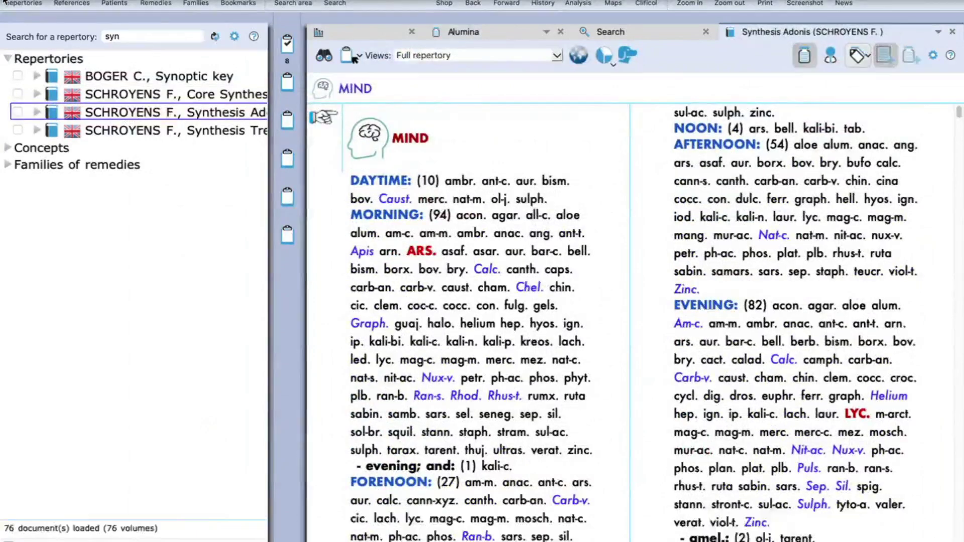
{"action": "key", "text": "super+q"}
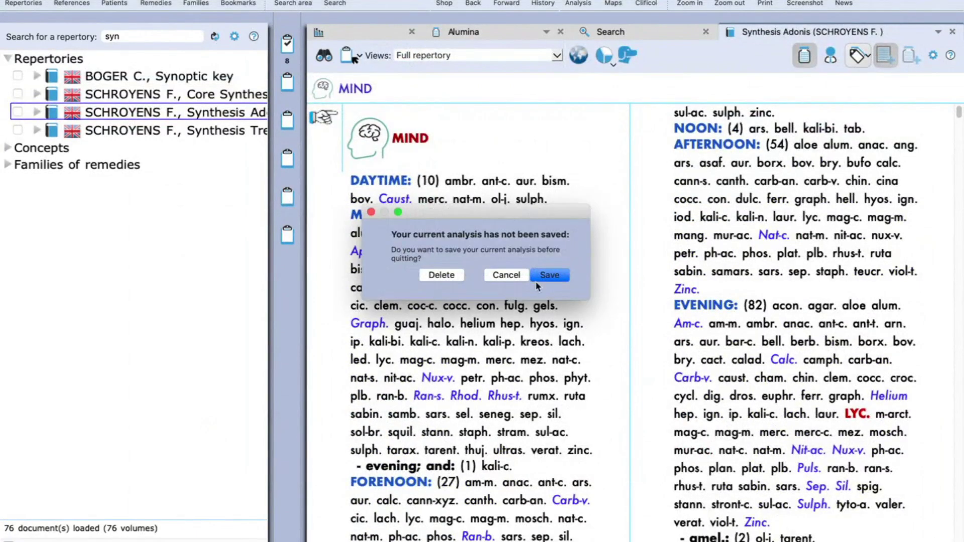
{"action": "left_click", "coordinate": [551, 277]}
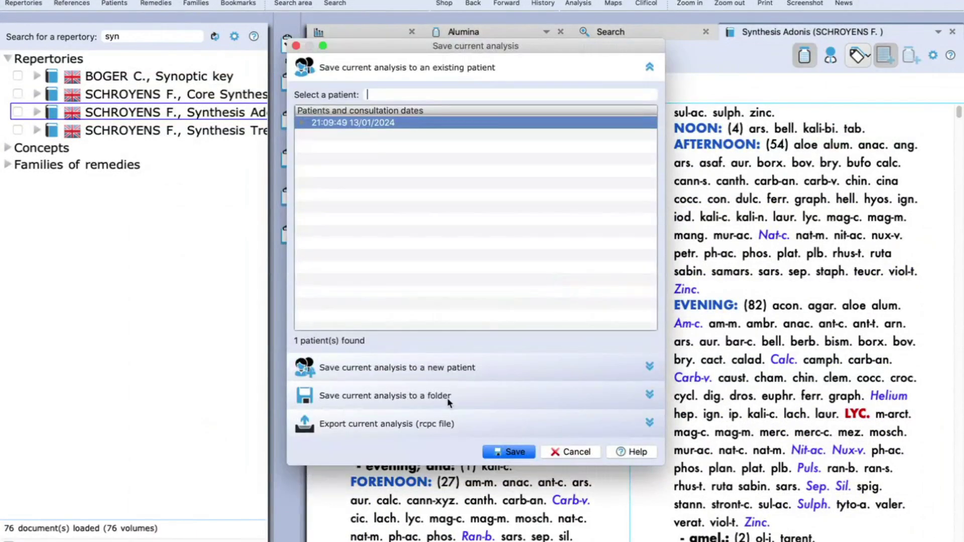
{"action": "left_click", "coordinate": [515, 455]}
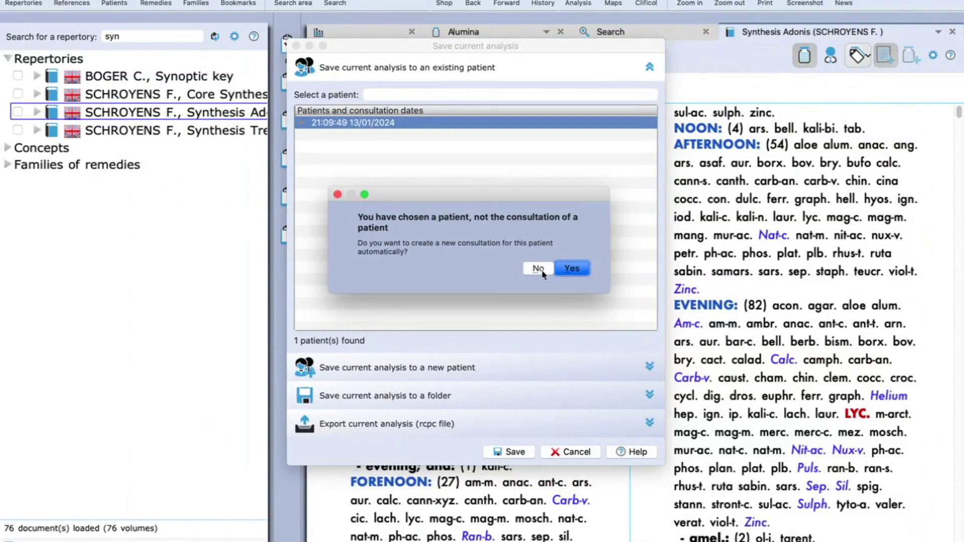
{"action": "left_click", "coordinate": [542, 273]}
{"action": "left_click", "coordinate": [544, 289]}
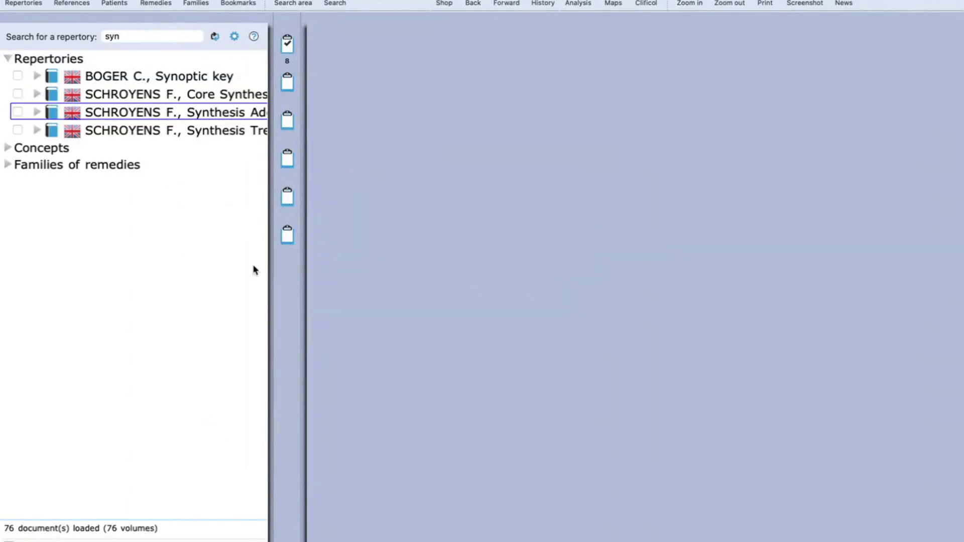
{"action": "left_click", "coordinate": [176, 94]}
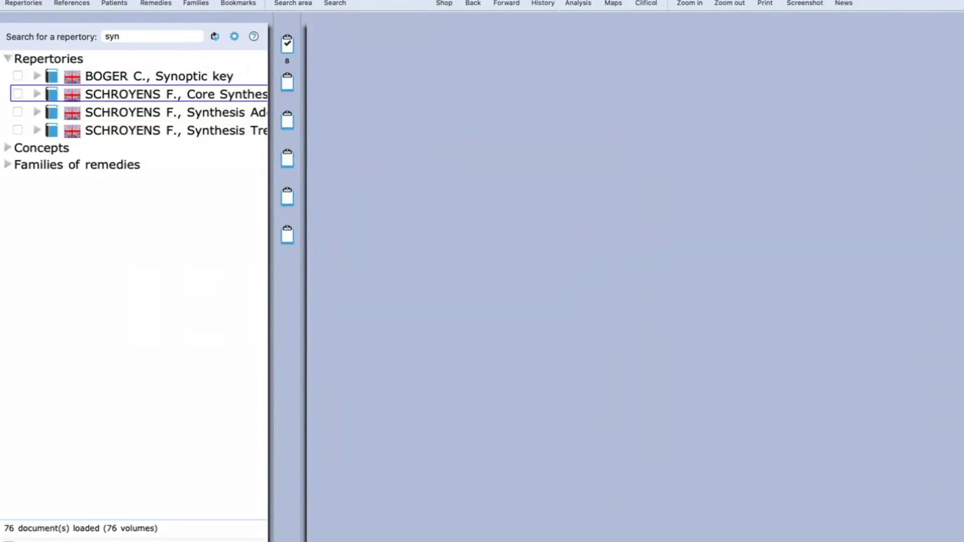
- Relaunch RadarOpus from the desktop, postponing the account creation and acknowledging the data protection warning
{"action": "key", "text": "ctrl+Left"}
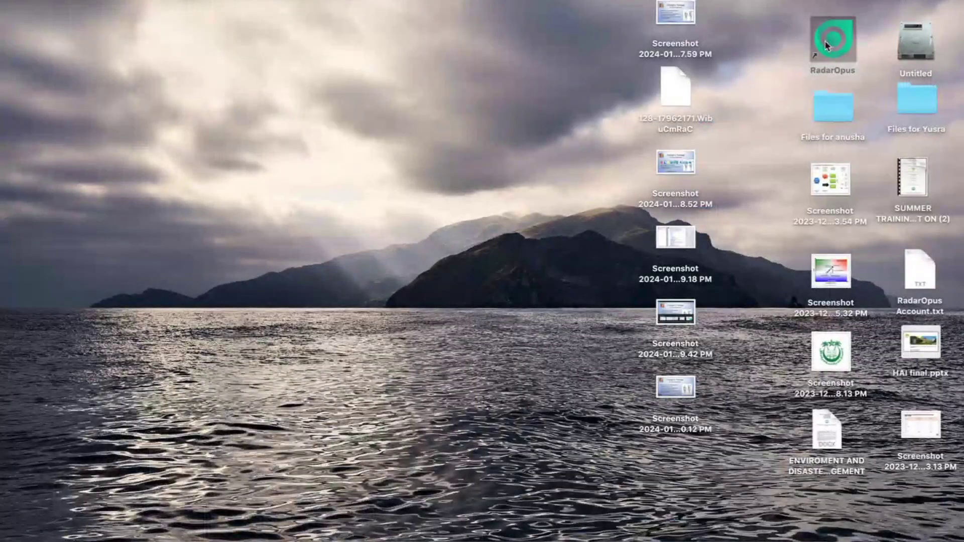
{"action": "double_click", "coordinate": [827, 45]}
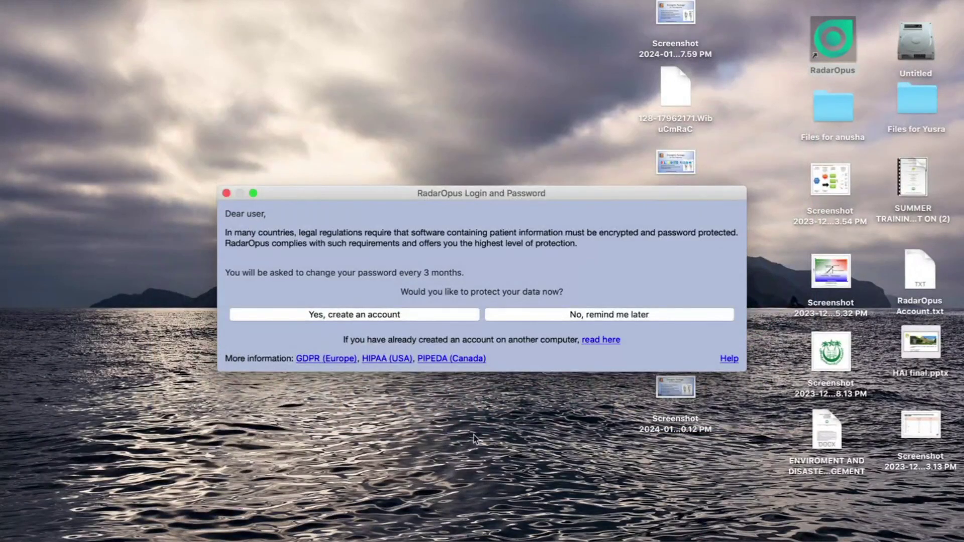
{"action": "left_click", "coordinate": [670, 315]}
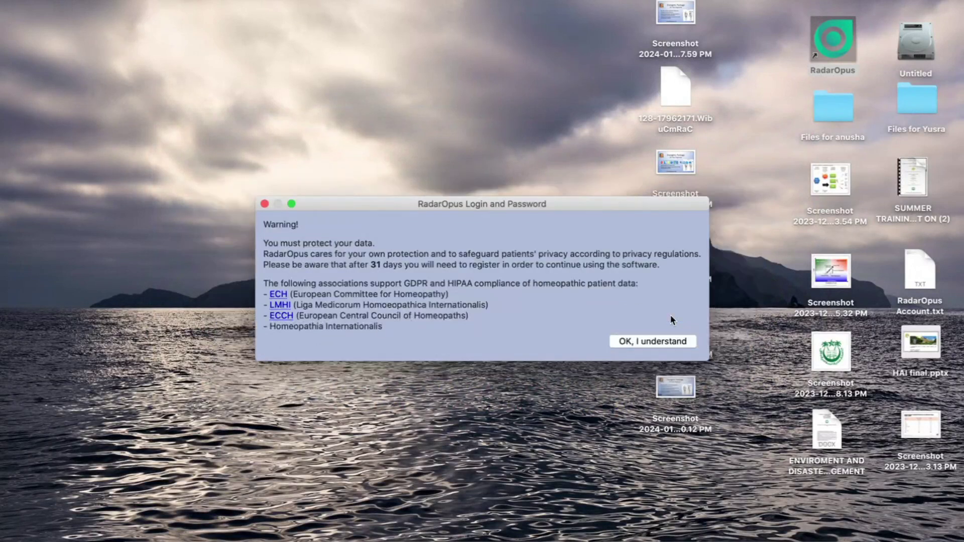
{"action": "left_click", "coordinate": [623, 341]}
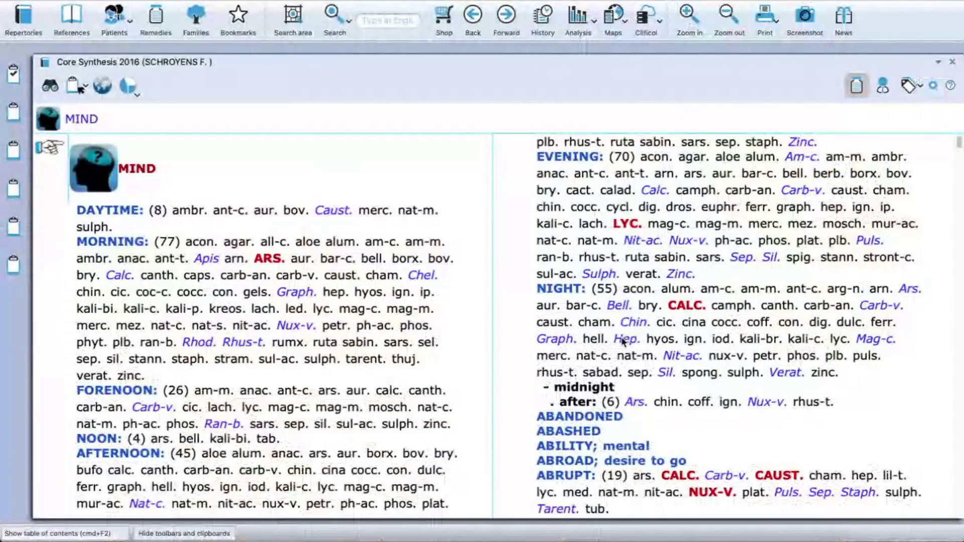
- Turn on the tags in Core Synthesis 2016 and look through the cross-references in the Mind chapter
{"action": "left_click", "coordinate": [909, 87]}
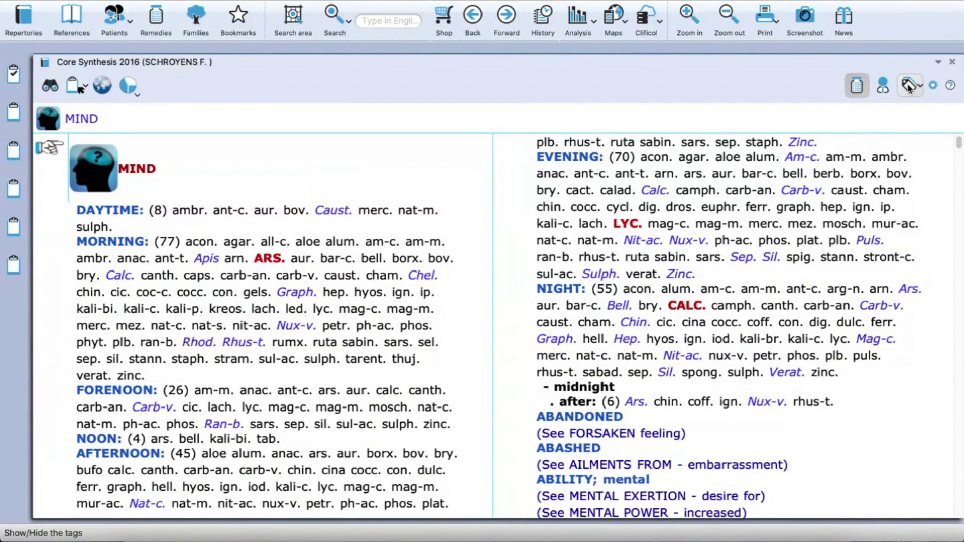
{"action": "left_click", "coordinate": [910, 93]}
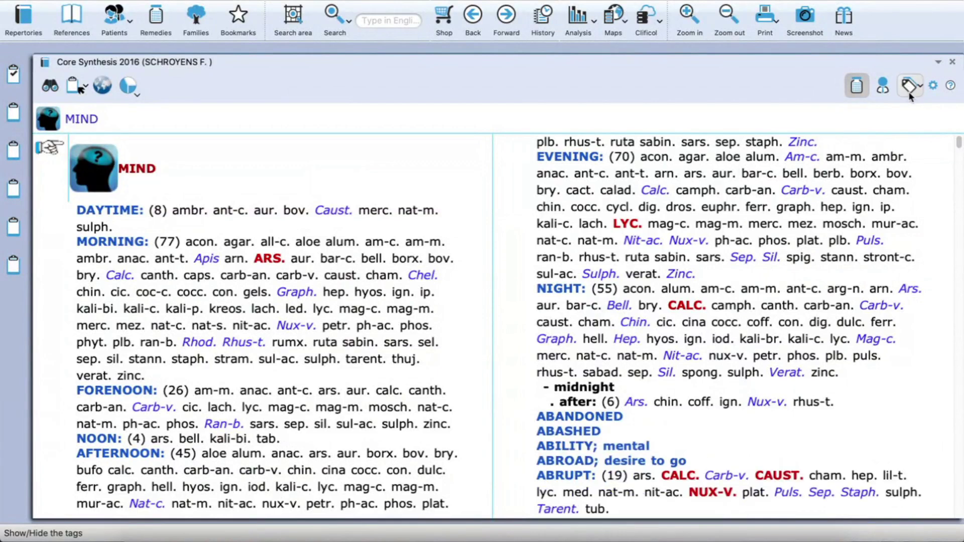
{"action": "left_click", "coordinate": [909, 92]}
{"action": "scroll", "coordinate": [481, 271], "scroll_direction": "down", "scroll_amount": 10}
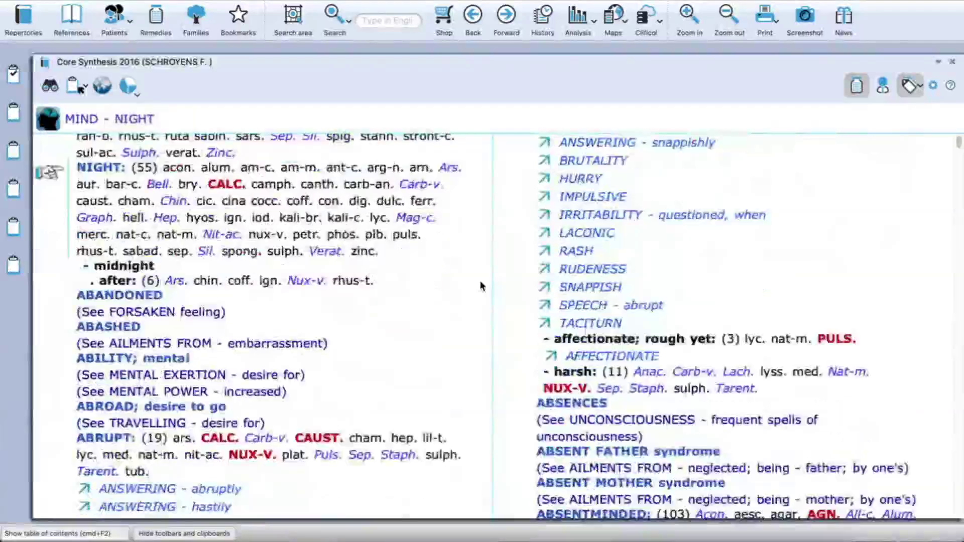
{"action": "scroll", "coordinate": [480, 286], "scroll_direction": "down", "scroll_amount": 5}
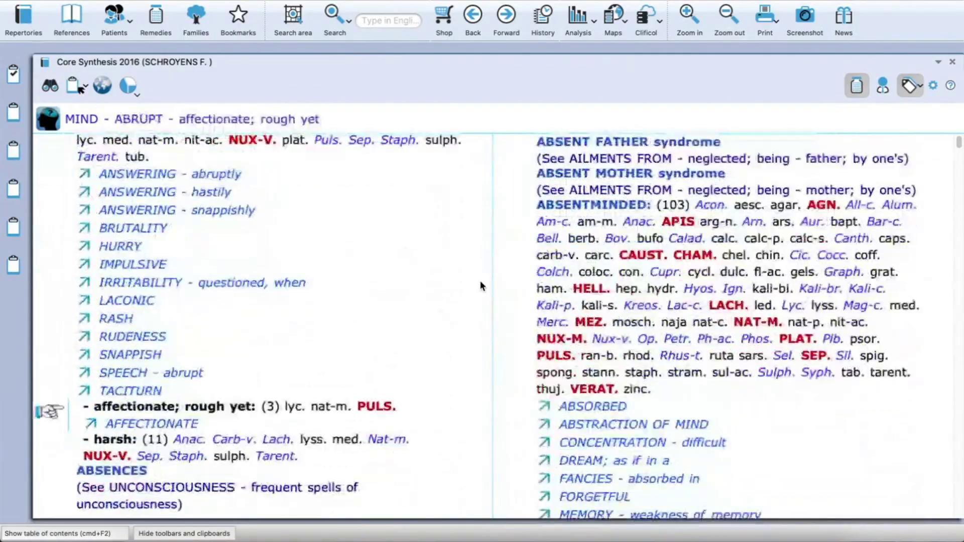
{"action": "scroll", "coordinate": [480, 287], "scroll_direction": "up", "scroll_amount": 10}
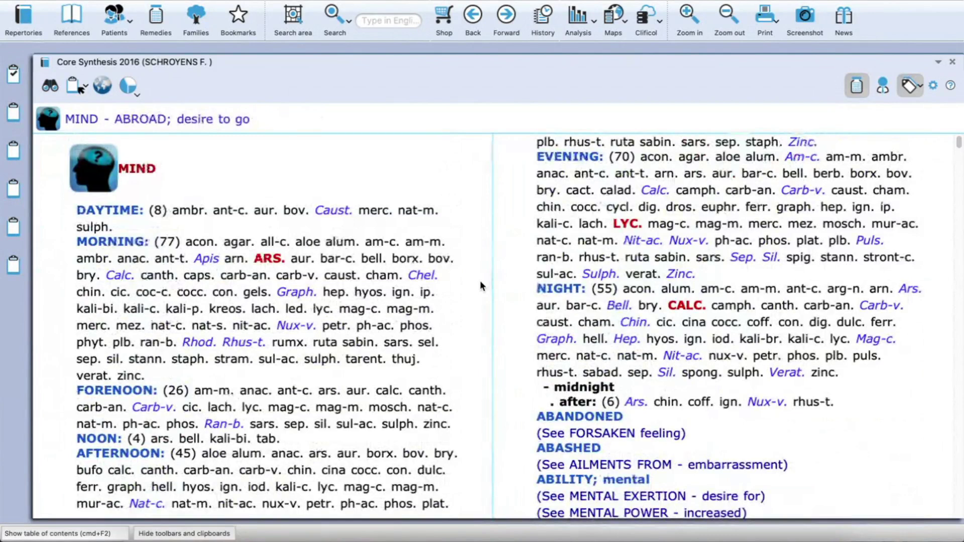
{"action": "mouse_move", "coordinate": [448, 255]}
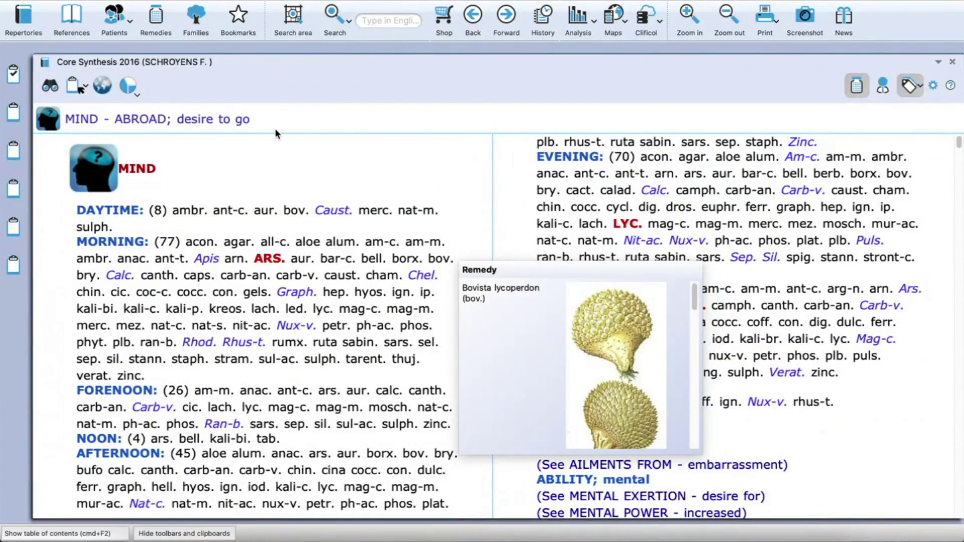
- Search the repertory list for "ba", and clear the search to list all repertories
{"action": "left_click", "coordinate": [23, 18]}
{"action": "type", "text": "ba"}
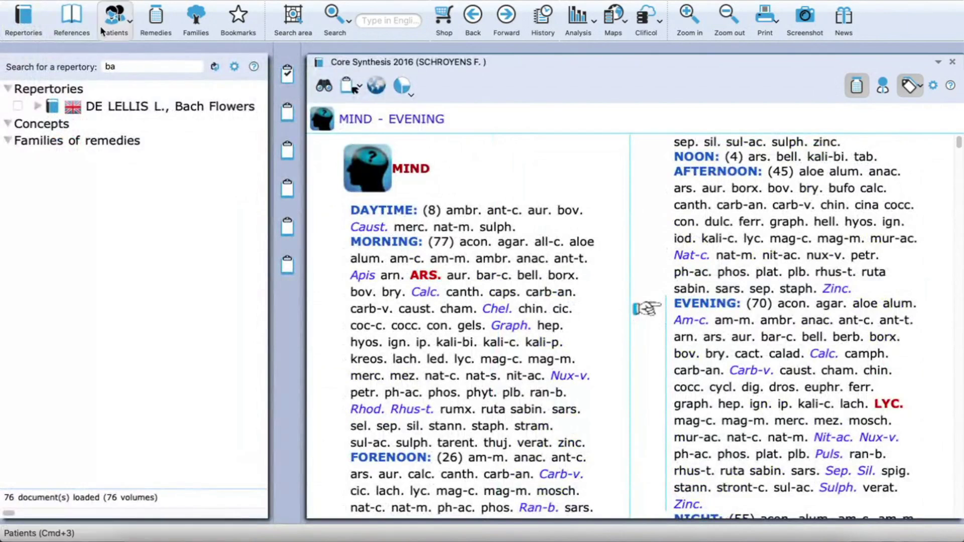
{"action": "key", "text": "BackSpace"}
{"action": "key", "text": "BackSpace"}
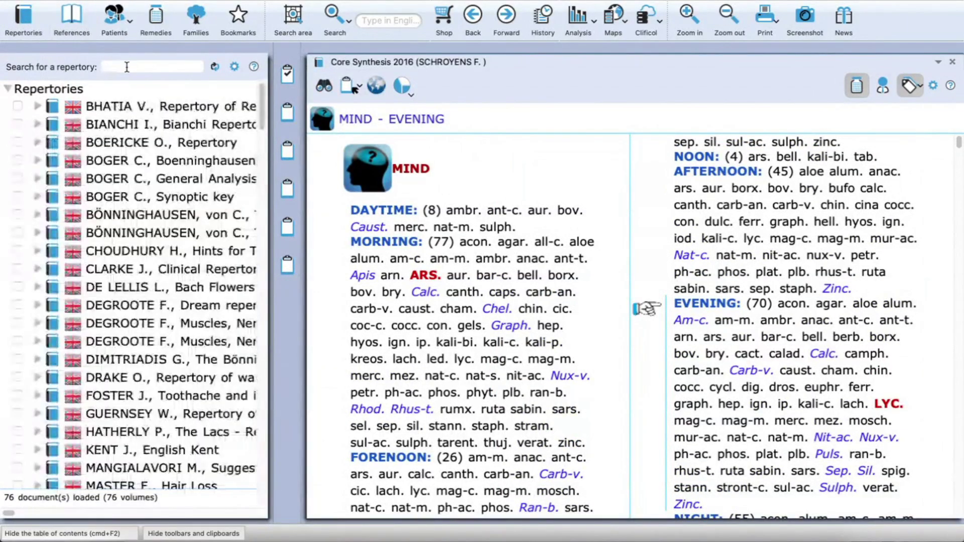
{"action": "left_click", "coordinate": [326, 87]}
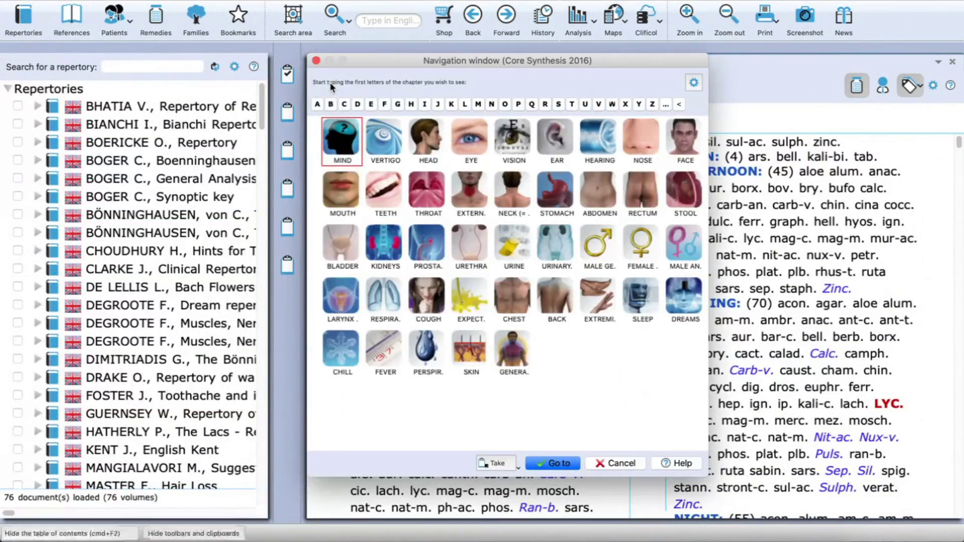
{"action": "left_click", "coordinate": [111, 69]}
{"action": "type", "text": "sys"}
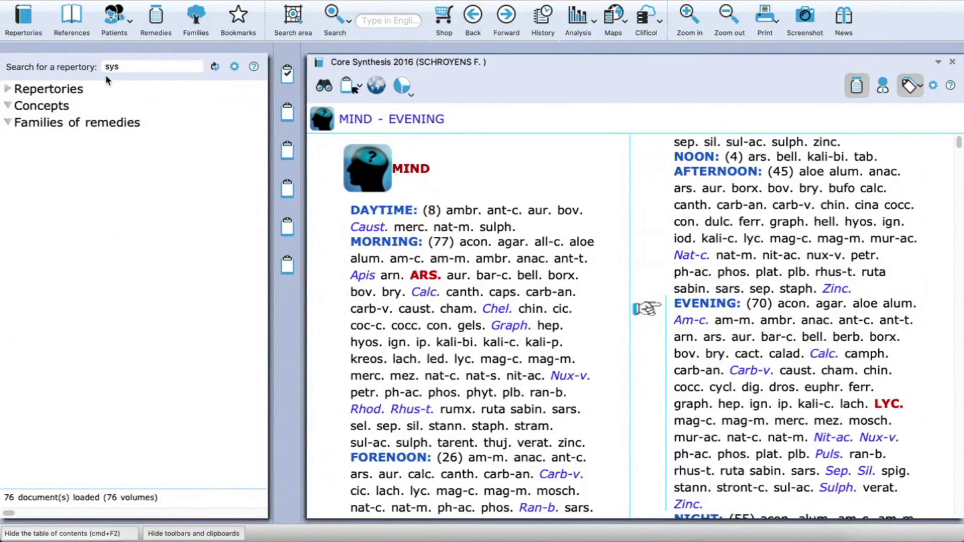
{"action": "key", "text": "BackSpace"}
{"action": "key", "text": "BackSpace"}
{"action": "key", "text": "BackSpace"}
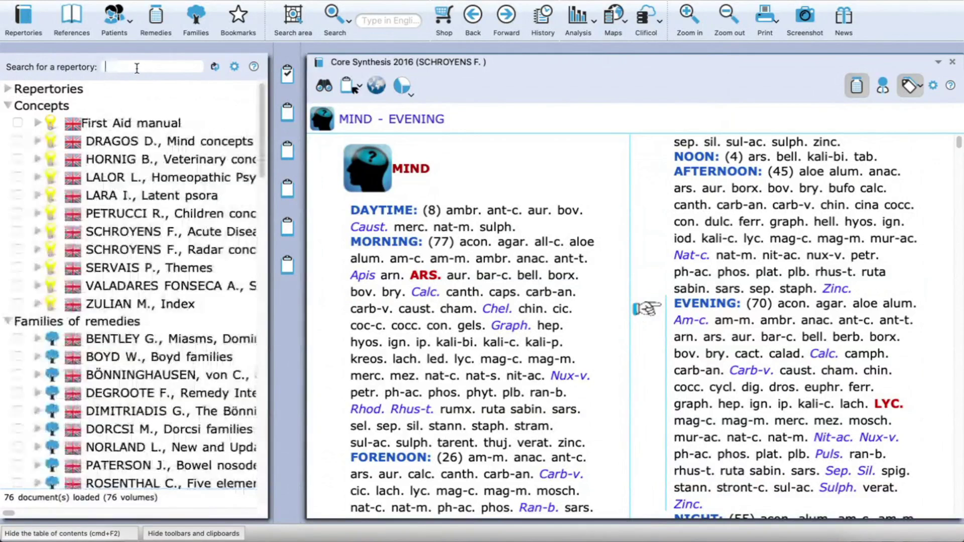
- Expand the Repertories list and open the Synthesis Adonis repertory by Schroyens
{"action": "left_click", "coordinate": [8, 90]}
{"action": "scroll", "coordinate": [97, 253], "scroll_direction": "down", "scroll_amount": 10}
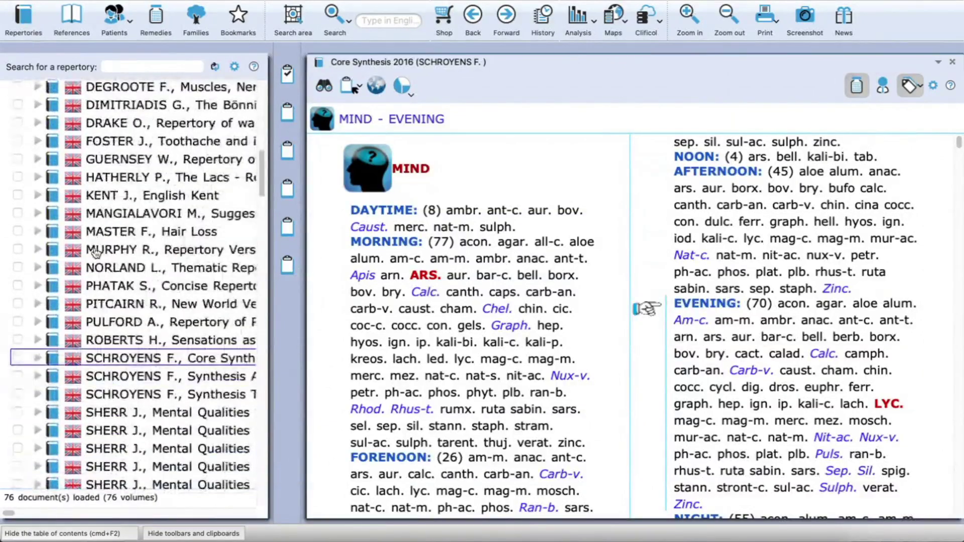
{"action": "scroll", "coordinate": [97, 253], "scroll_direction": "up", "scroll_amount": 1}
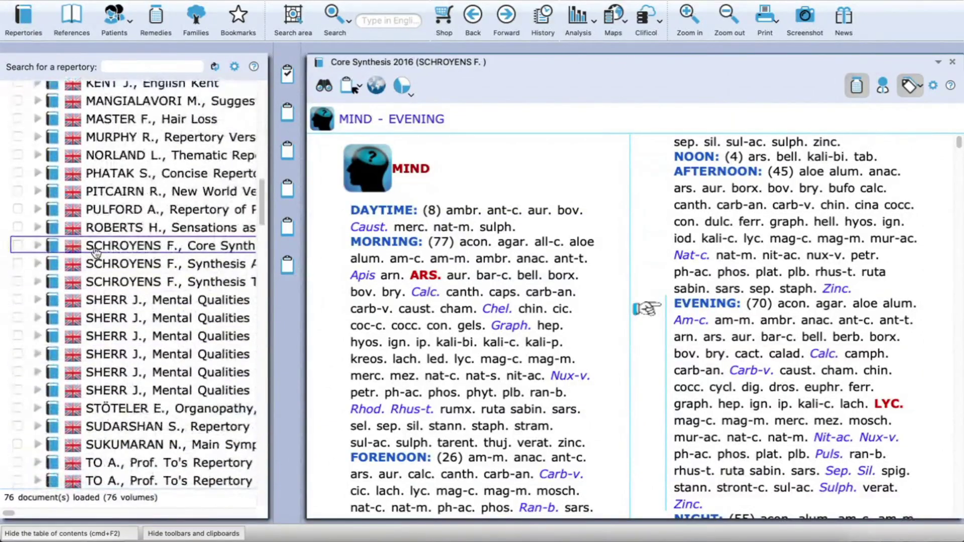
{"action": "double_click", "coordinate": [181, 272]}
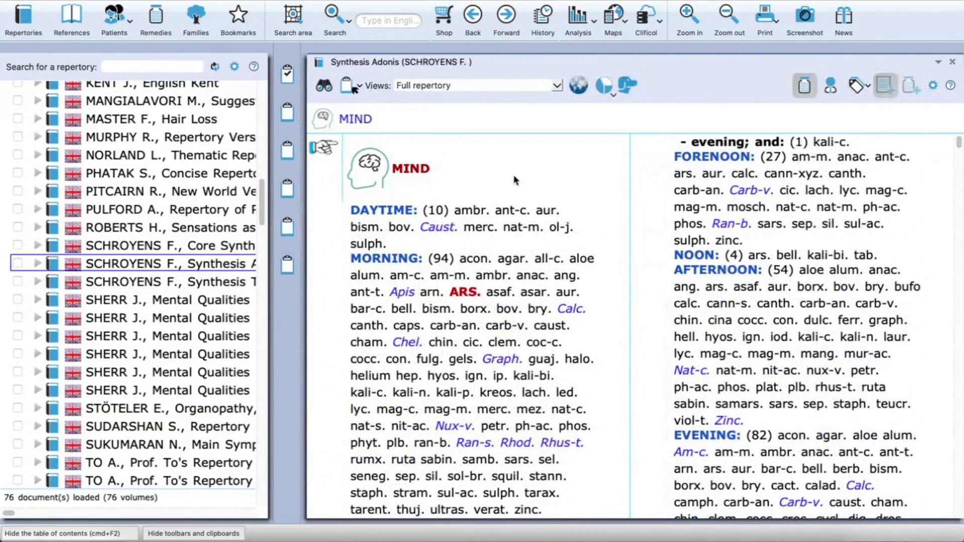
- Find the rubric "BACK - PAIN - paralyzed; as if" in Synthesis Adonis and add it to clipboard 1
{"action": "left_click", "coordinate": [324, 86]}
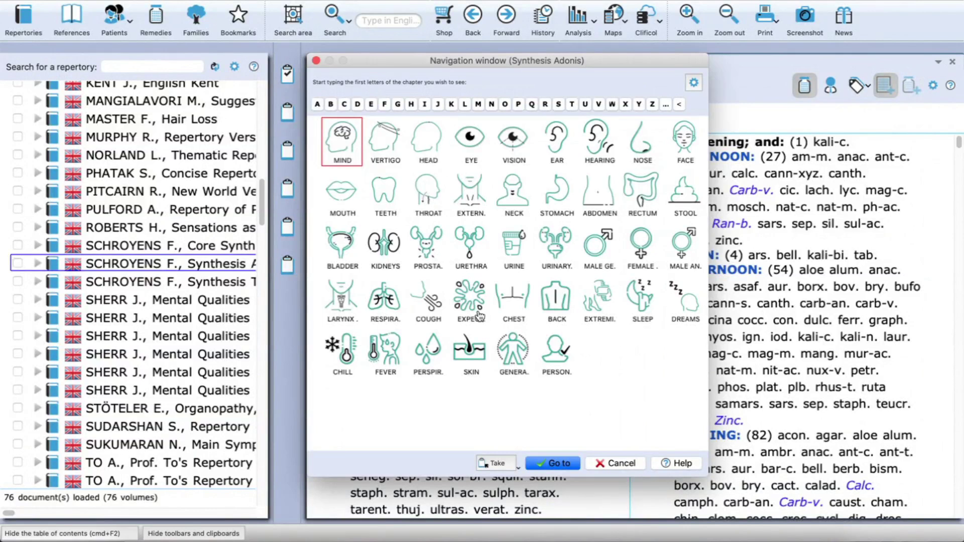
{"action": "left_click", "coordinate": [552, 296]}
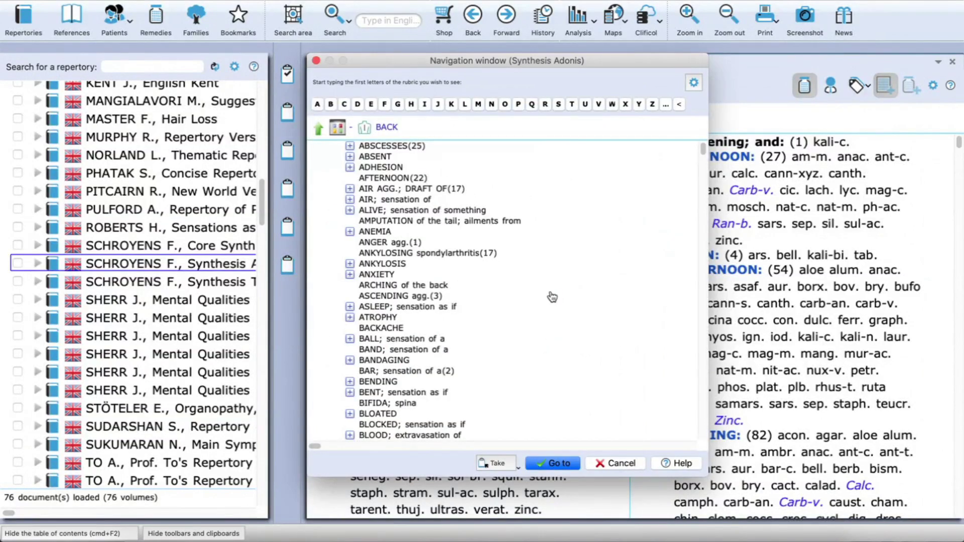
{"action": "type", "text": "pain"}
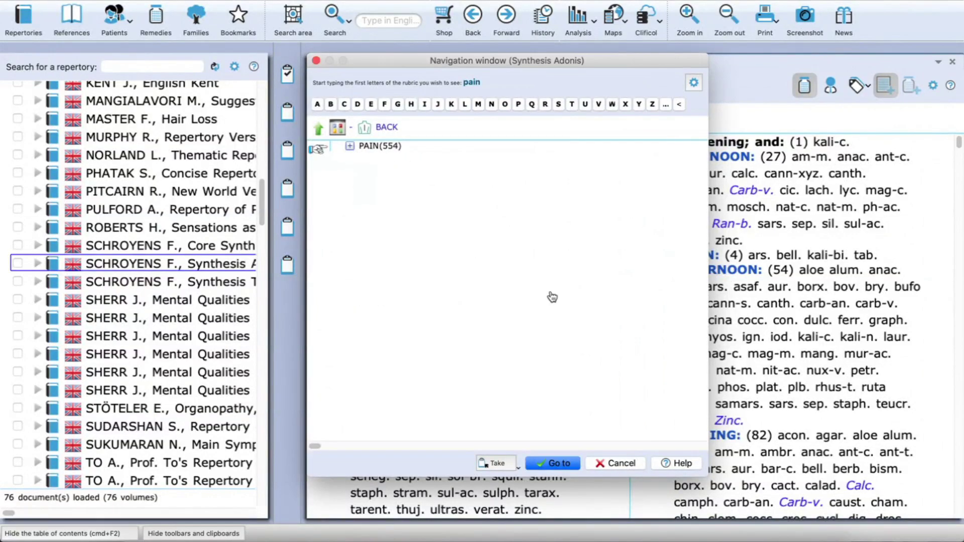
{"action": "key", "text": "Return"}
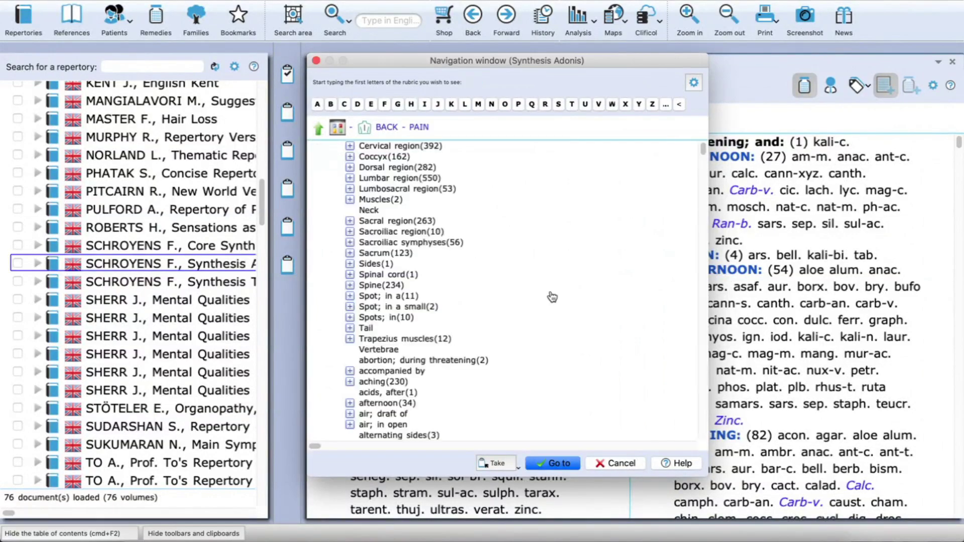
{"action": "type", "text": "pa"}
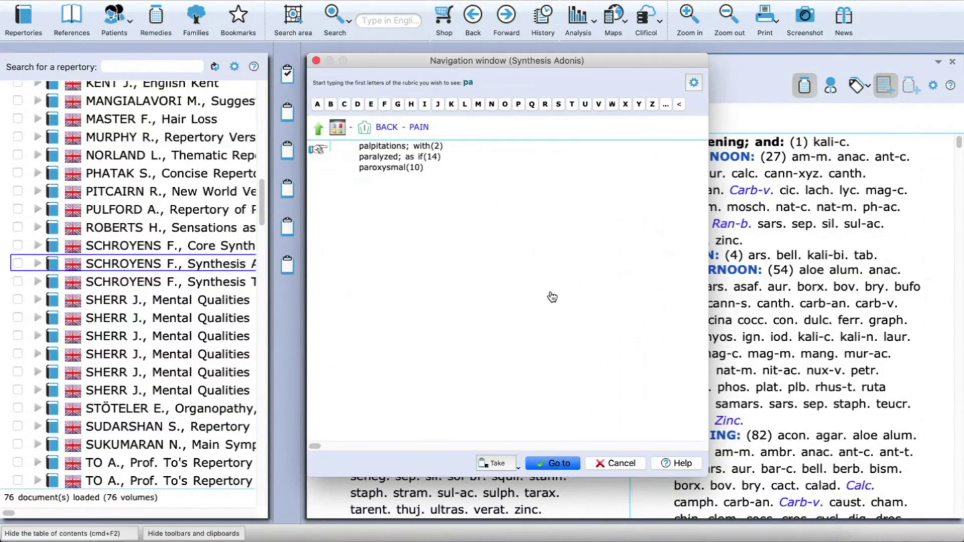
{"action": "key", "text": "Down"}
{"action": "key", "text": "Return"}
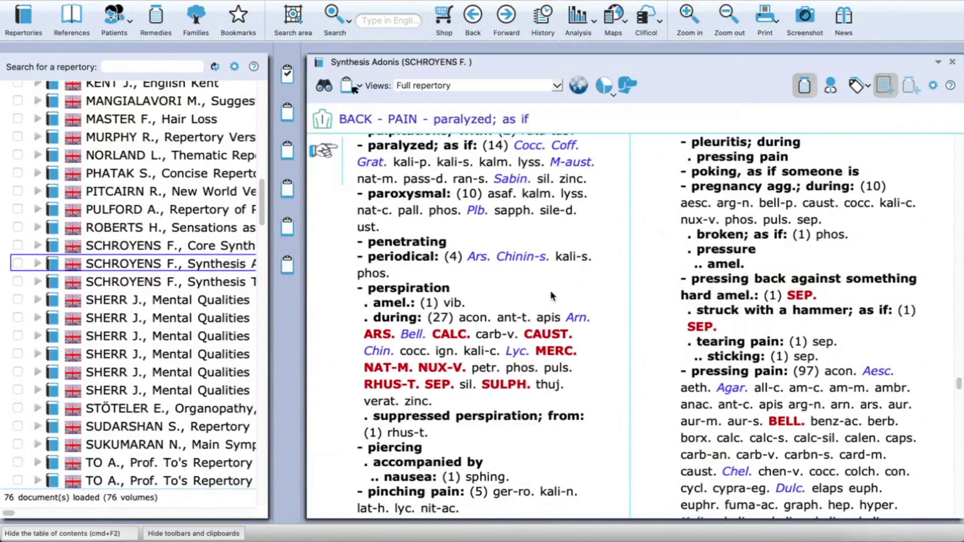
{"action": "left_click_drag", "start_coordinate": [424, 163], "coordinate": [287, 75]}
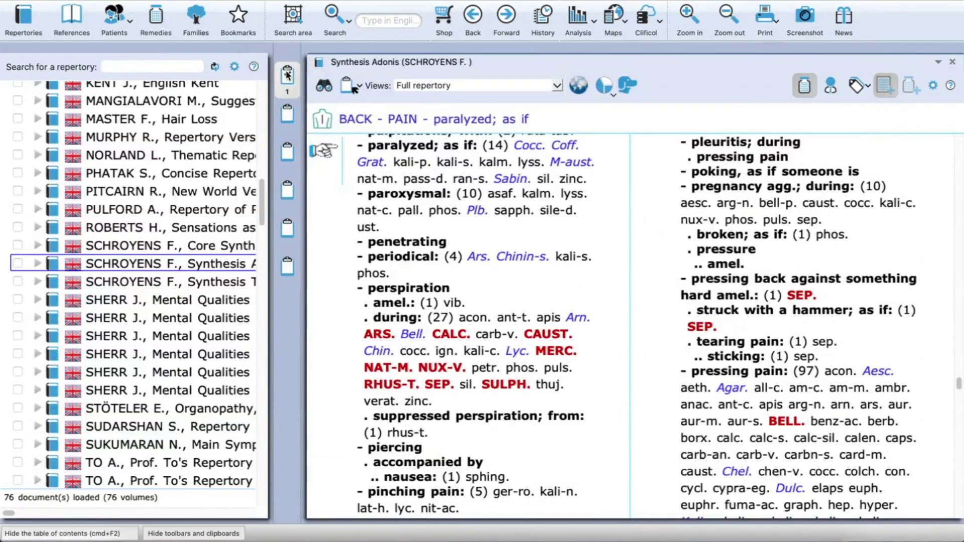
- Turn on the tags and add the BACK - PAIN rubrics "pinching pain" and "pregnancy agg.; during" to clipboard 1
{"action": "left_click", "coordinate": [859, 89]}
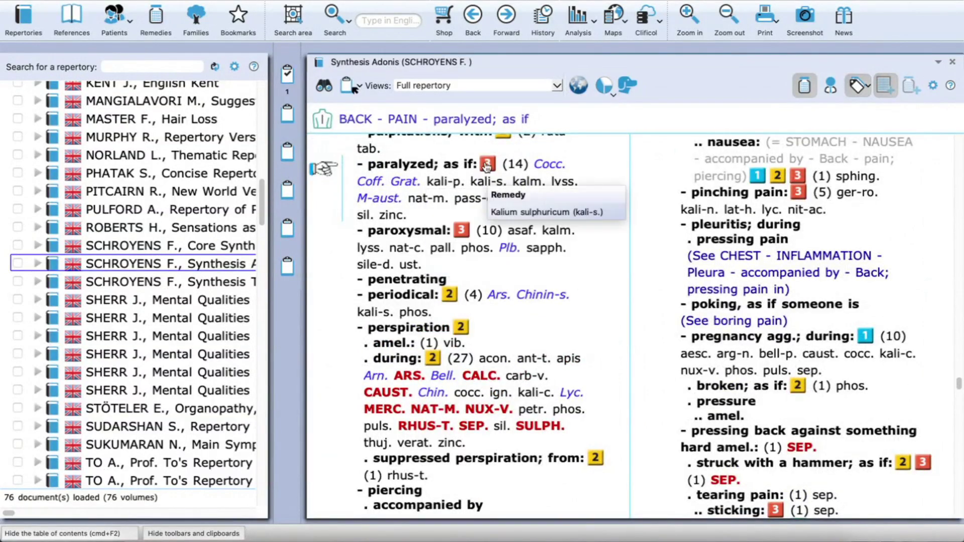
{"action": "mouse_move", "coordinate": [485, 169]}
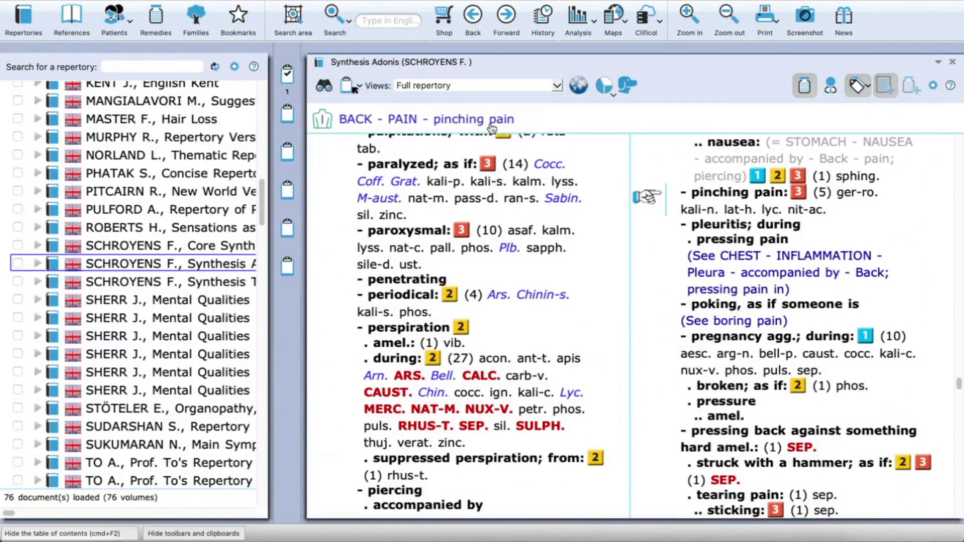
{"action": "mouse_move", "coordinate": [848, 179]}
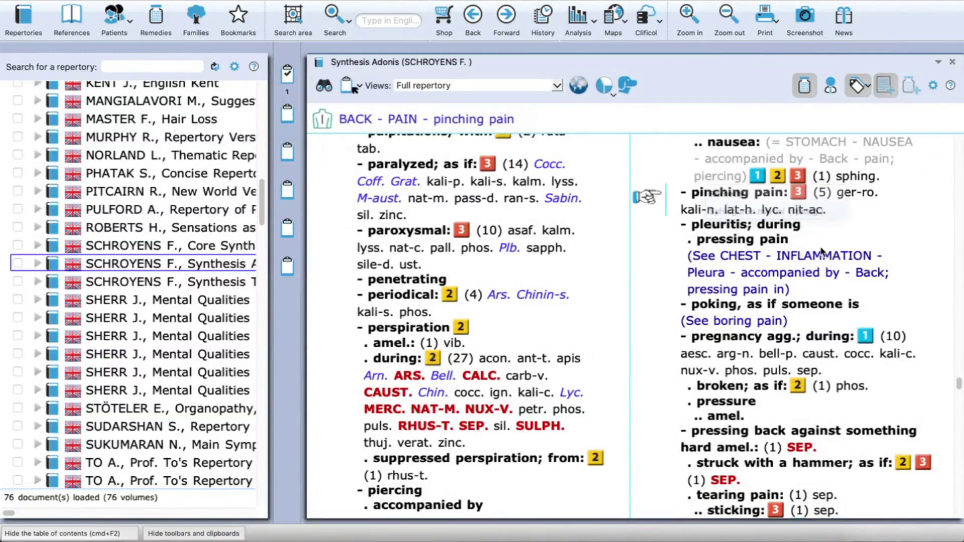
{"action": "mouse_move", "coordinate": [814, 219]}
{"action": "key", "text": "Return"}
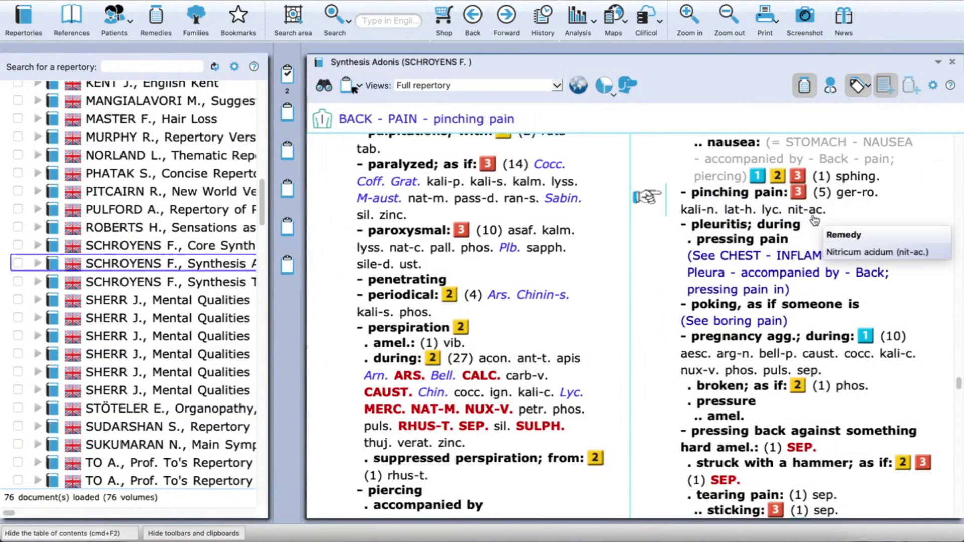
{"action": "key", "text": "Down"}
{"action": "key", "text": "Down"}
{"action": "key", "text": "Down"}
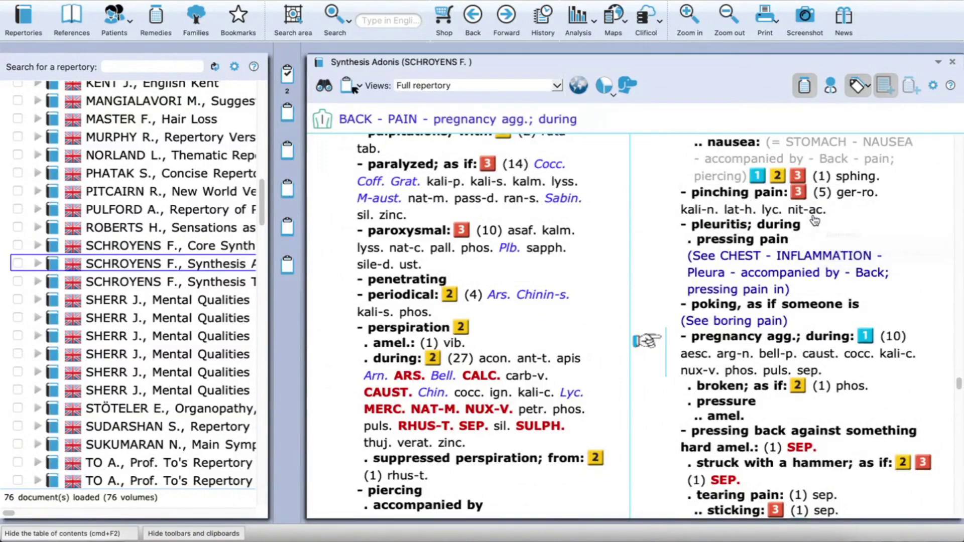
- From "MIND - ABUSED; being", follow the reference to "AILMENTS FROM - abused; after being" and add that rubric and its "children" subrubric to clipboard 1
{"action": "left_click", "coordinate": [325, 86]}
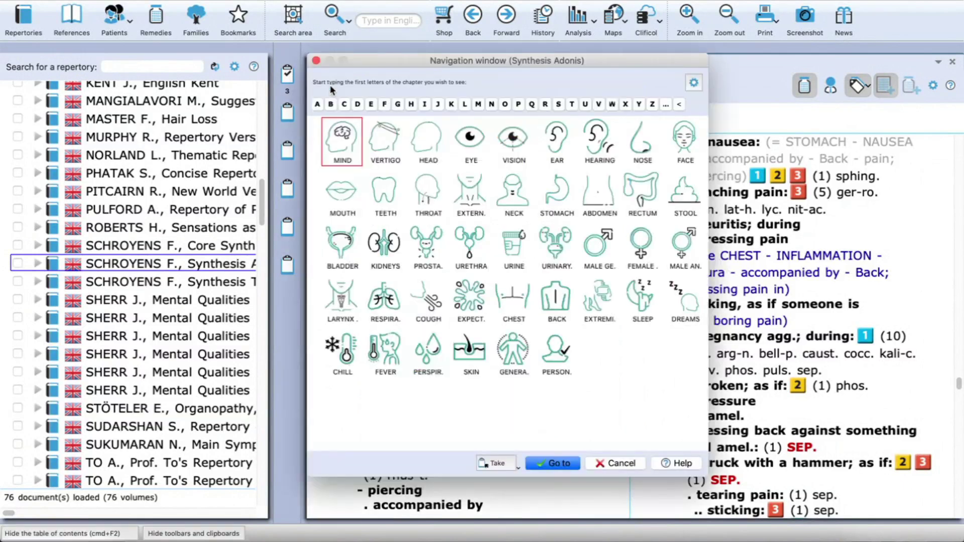
{"action": "type", "text": "mi"}
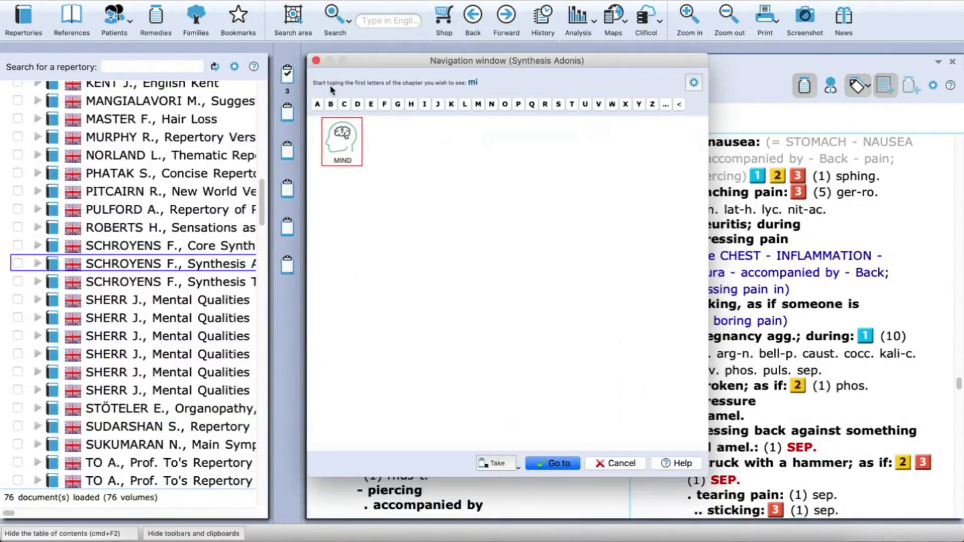
{"action": "key", "text": "Return"}
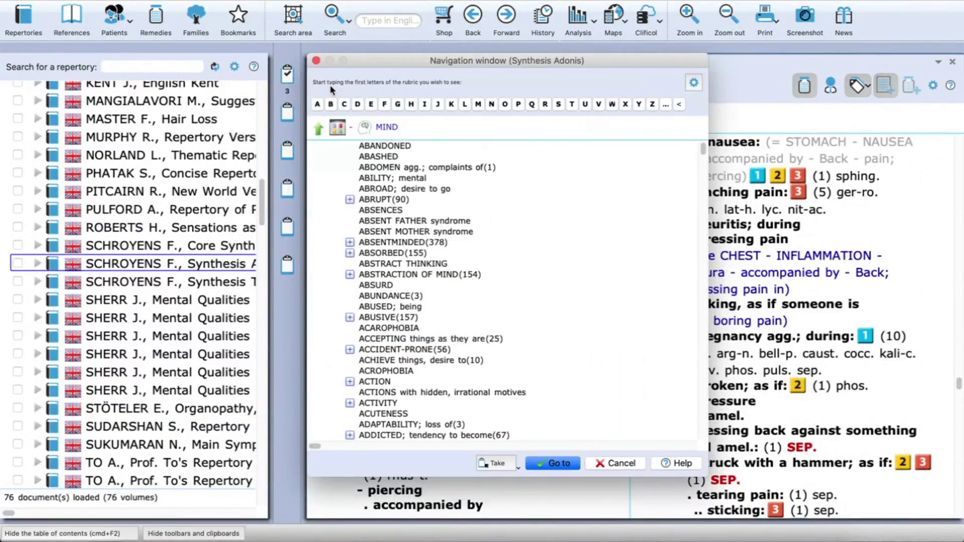
{"action": "double_click", "coordinate": [378, 308]}
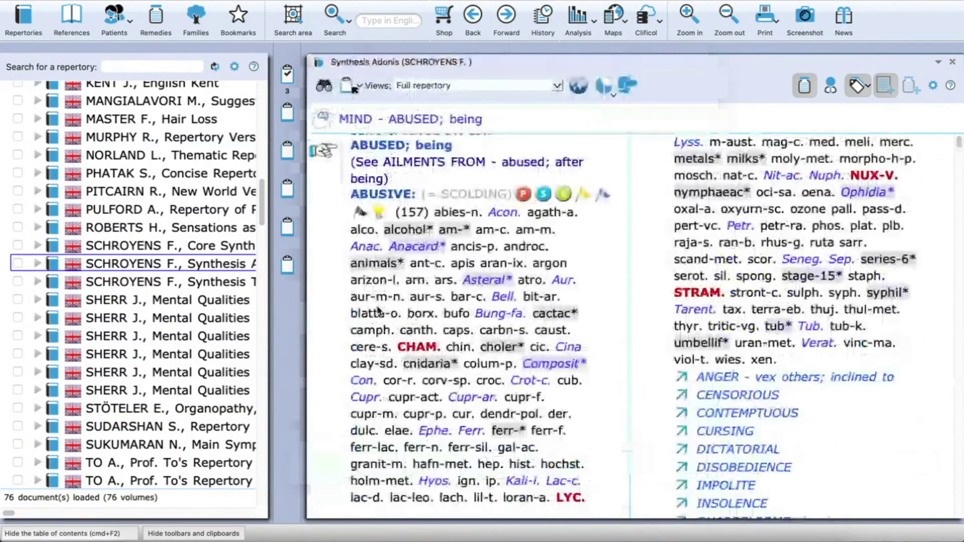
{"action": "left_click", "coordinate": [378, 168]}
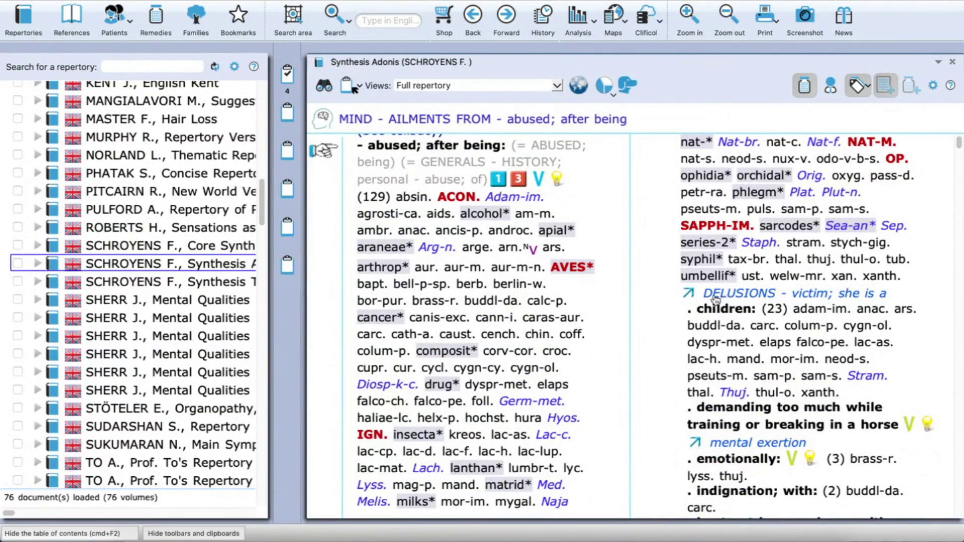
{"action": "left_click", "coordinate": [768, 330]}
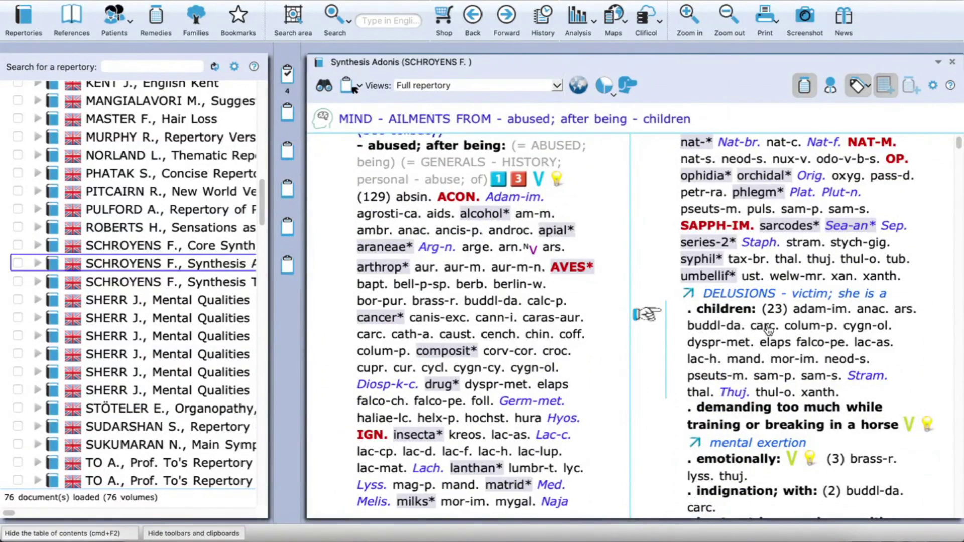
- Navigate to the FEMALE GENITALIA/SEX chapter and go down to the rubric "TUMORS - Ovaries"
{"action": "left_click", "coordinate": [324, 89]}
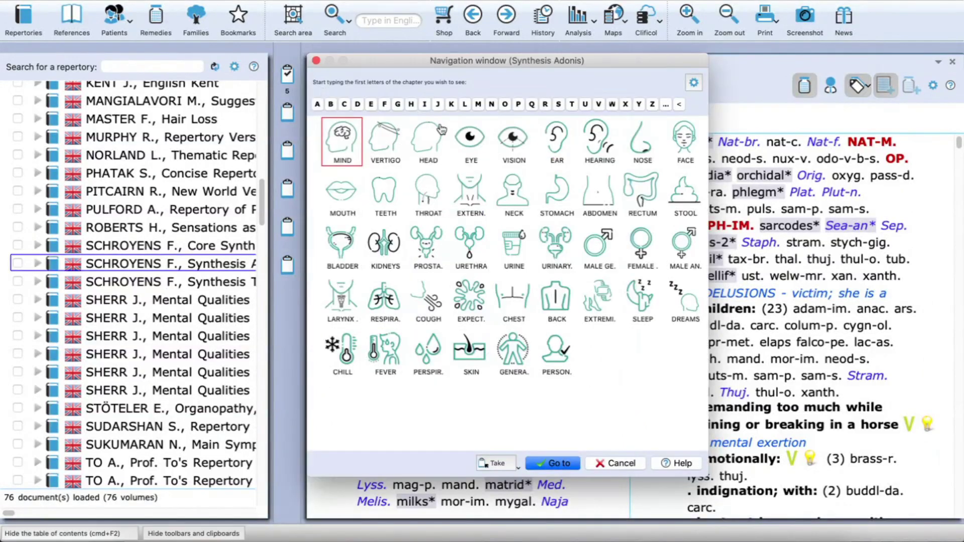
{"action": "type", "text": "fe"}
{"action": "key", "text": "Return"}
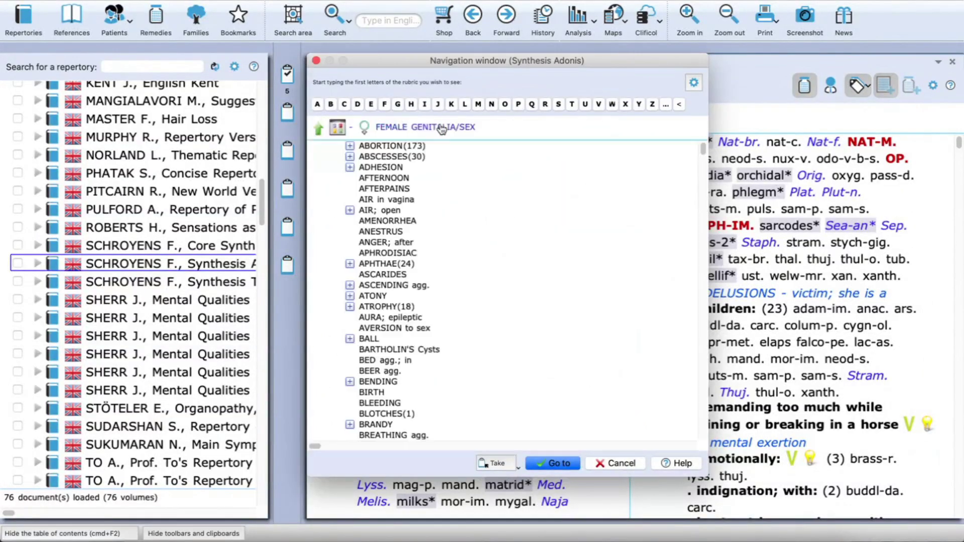
{"action": "type", "text": "tu"}
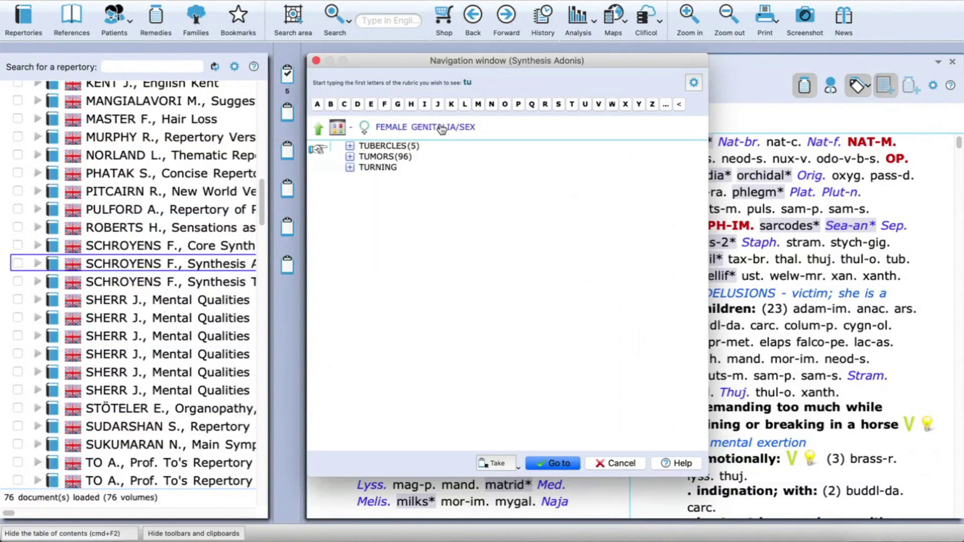
{"action": "key", "text": "Down"}
{"action": "key", "text": "Return"}
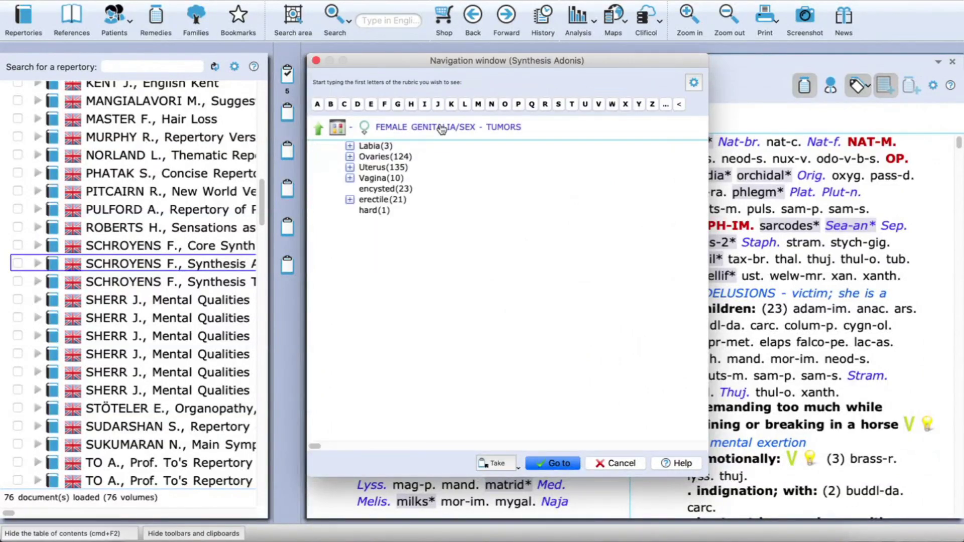
{"action": "key", "text": "Return"}
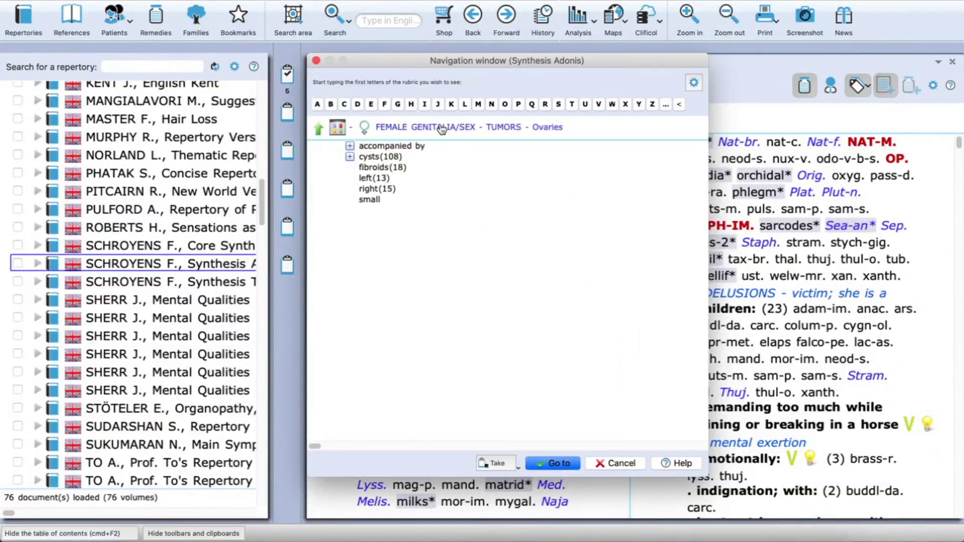
- Under the ovarian tumors' "cysts" rubric, add "left side" and "accompanied by" to clipboard 1
{"action": "key", "text": "Down"}
{"action": "key", "text": "Return"}
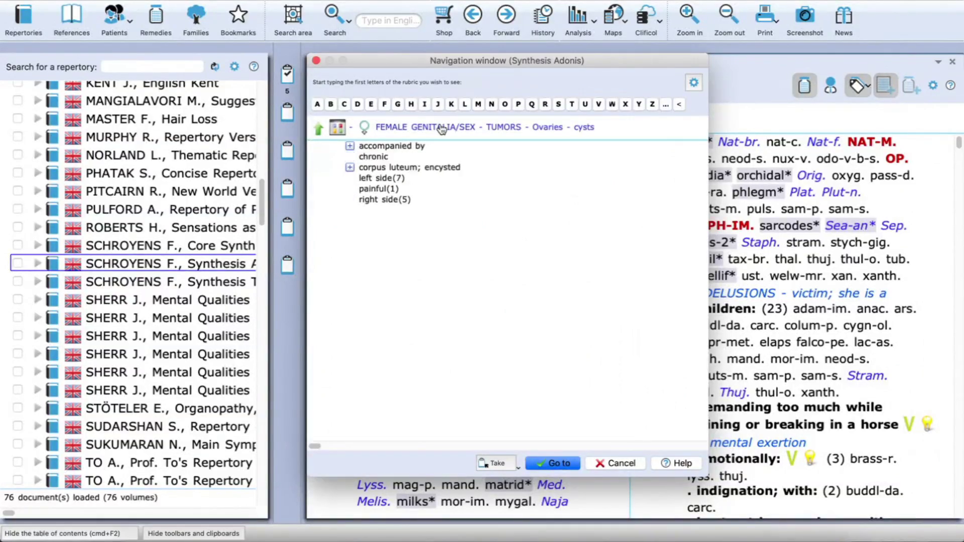
{"action": "key", "text": "Down"}
{"action": "key", "text": "Down"}
{"action": "key", "text": "Down"}
{"action": "key", "text": "Return"}
{"action": "key", "text": "t"}
{"action": "key", "text": "Down"}
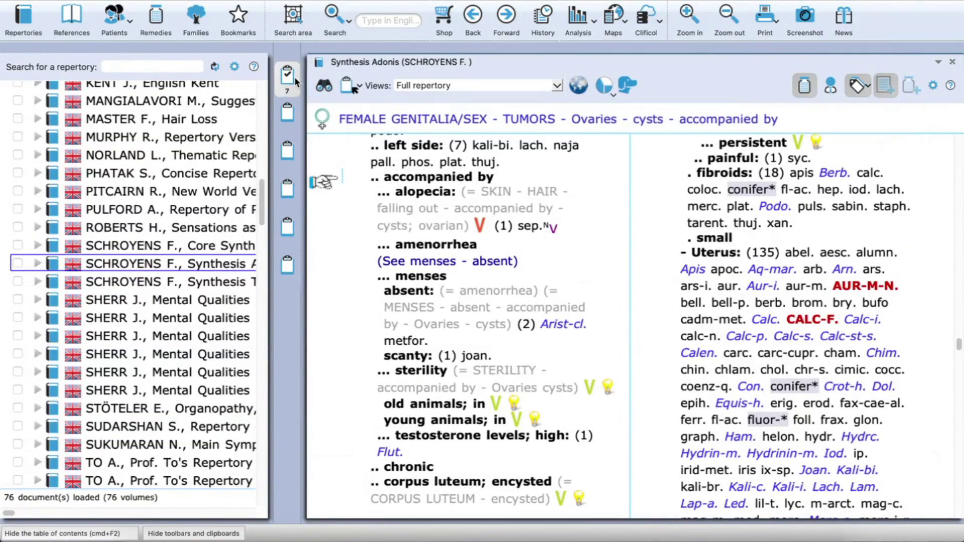
- Open the analysis of clipboard 1 and apply the Ortega Miasmatic analysis strategy
{"action": "left_click", "coordinate": [582, 21]}
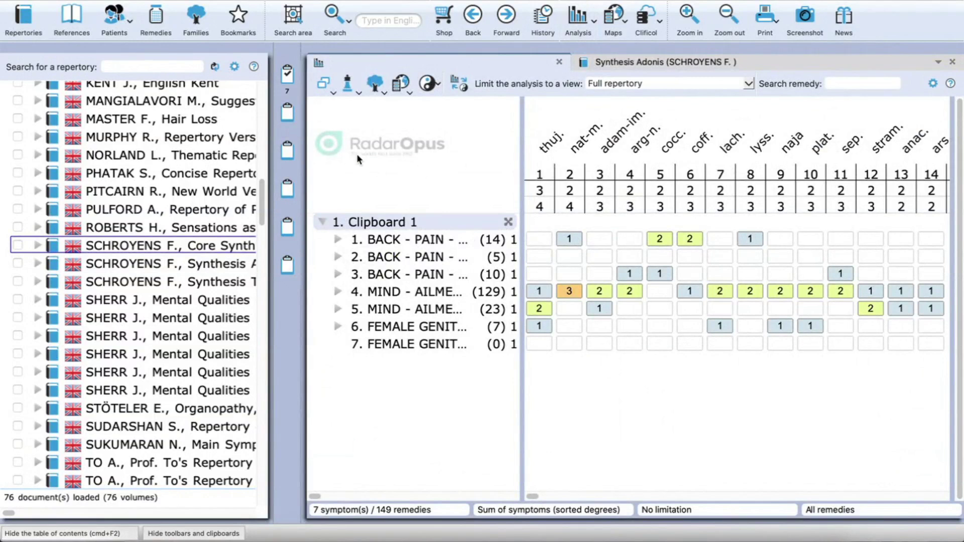
{"action": "left_click", "coordinate": [358, 92]}
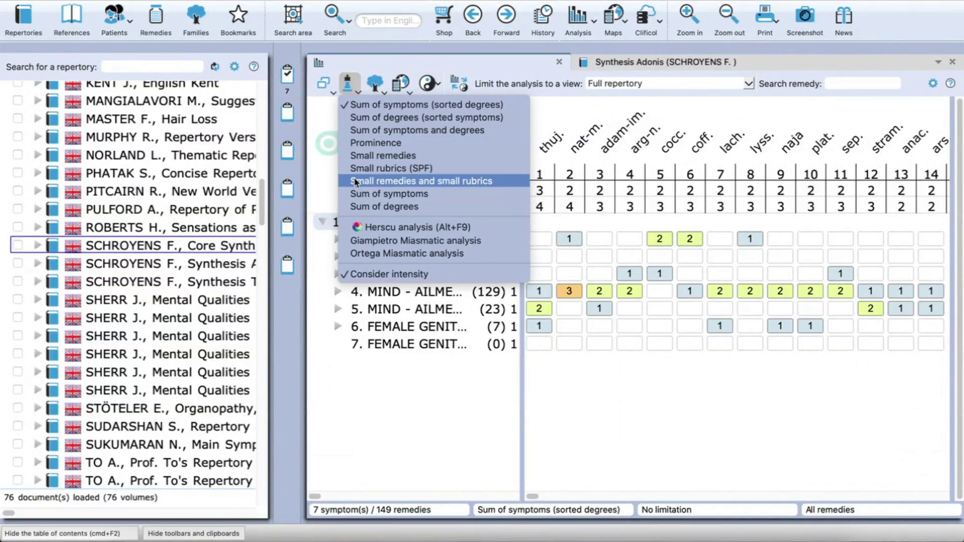
{"action": "left_click", "coordinate": [360, 254]}
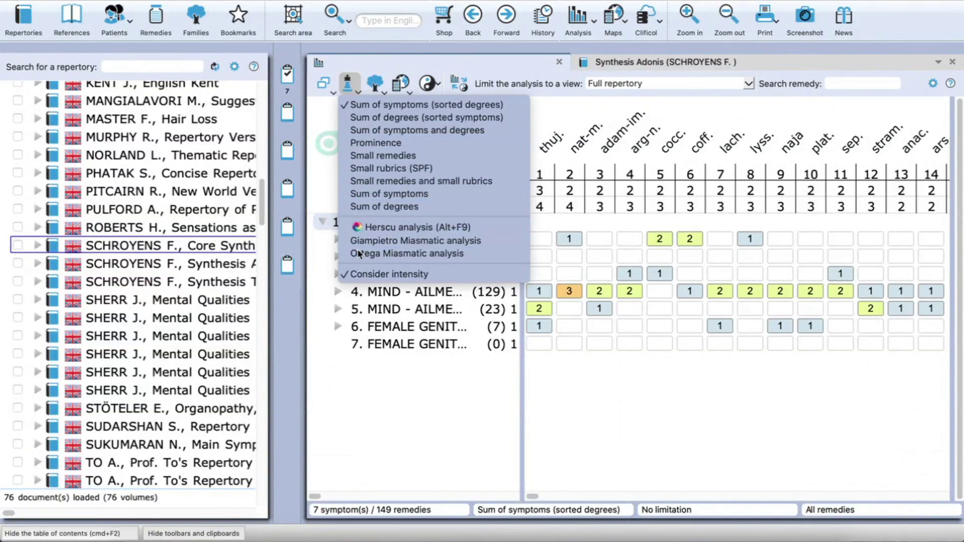
{"action": "left_click", "coordinate": [572, 289]}
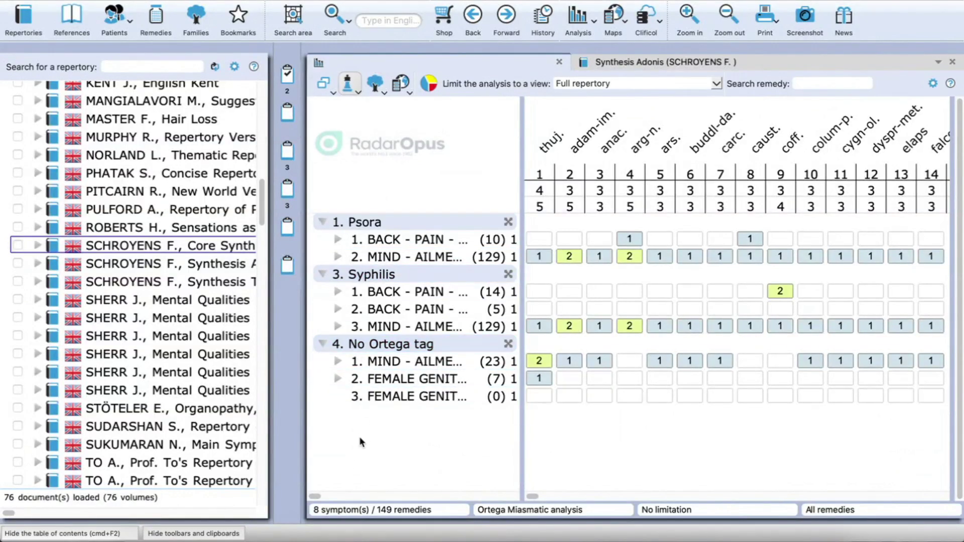
- Open the Ortega miasmatic chart and limit the analysis to Syphilis with untagged symptoms, to Syphilis alone, and finally to Psora alone
{"action": "left_click", "coordinate": [429, 90]}
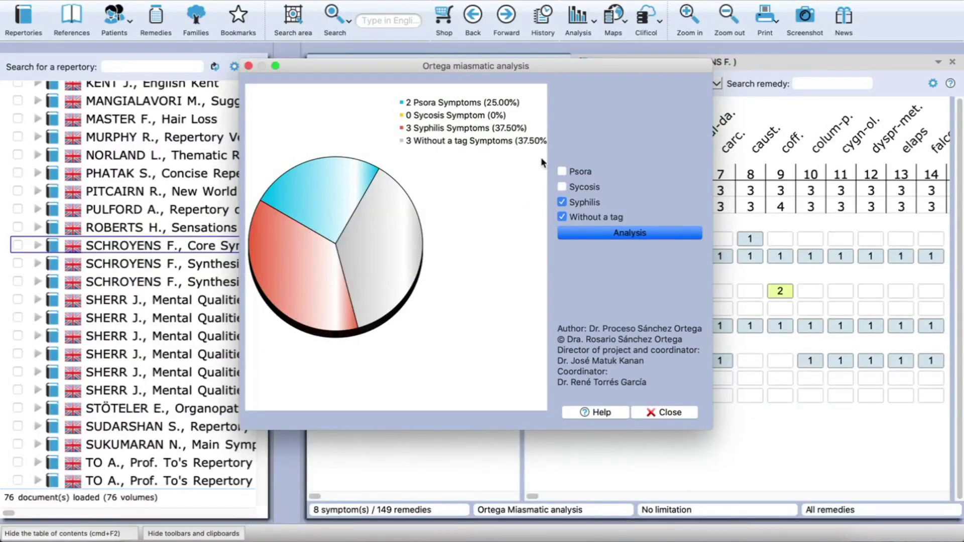
{"action": "left_click", "coordinate": [248, 66]}
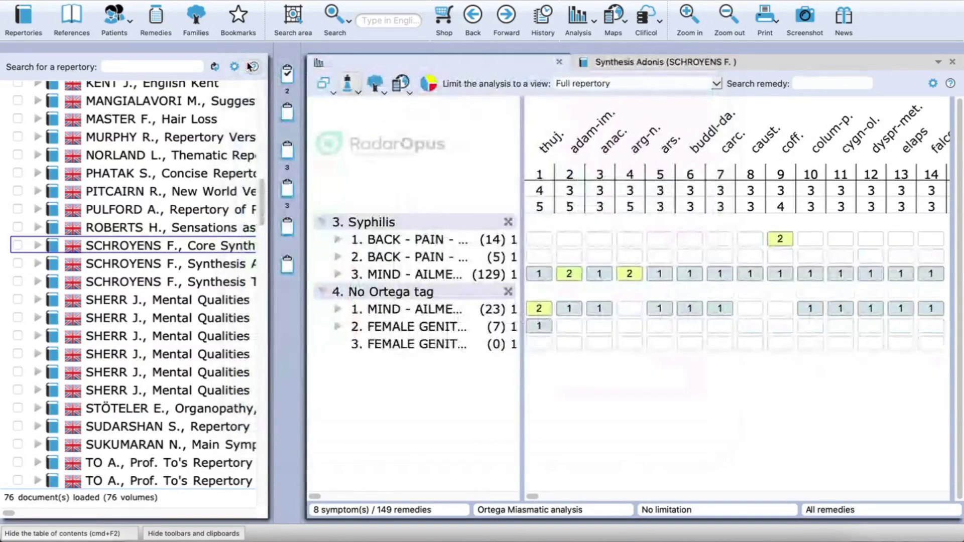
{"action": "left_click", "coordinate": [288, 169]}
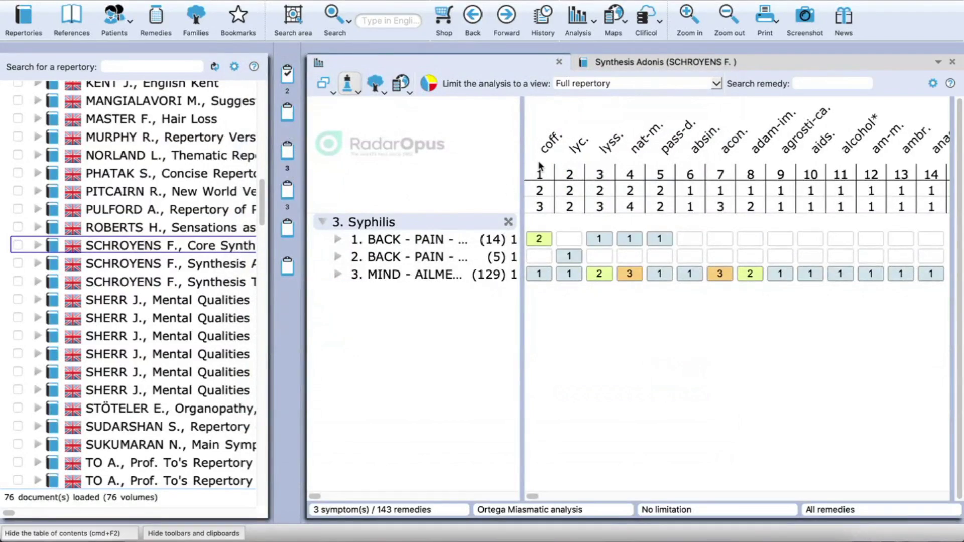
{"action": "left_click", "coordinate": [288, 80]}
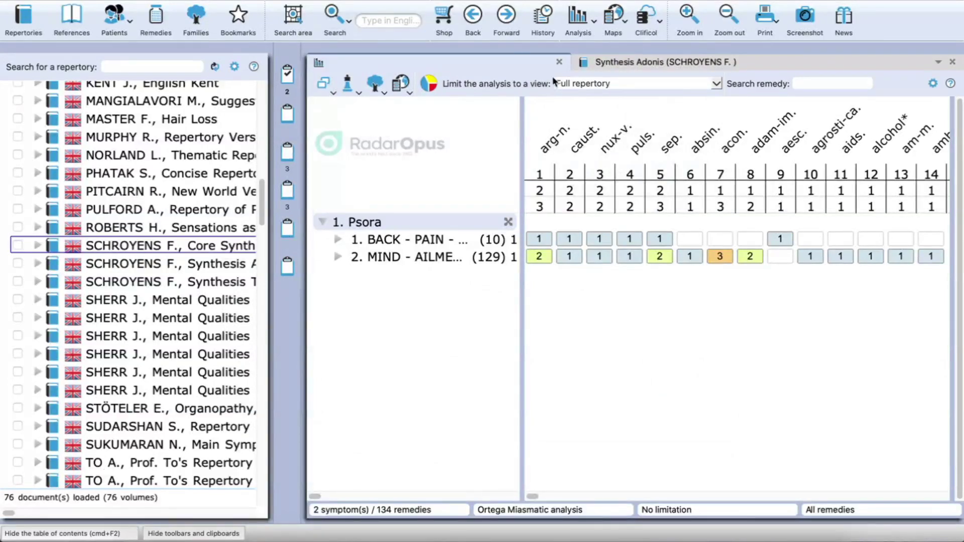
- Show the options for saving the current analysis to an existing or a new patient, and leave without saving
{"action": "left_click", "coordinate": [594, 24]}
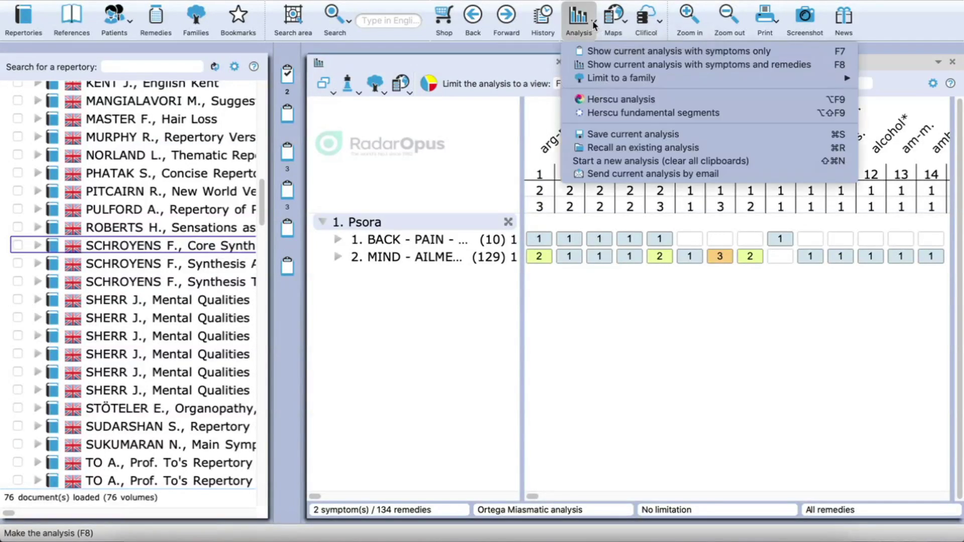
{"action": "left_click", "coordinate": [592, 134]}
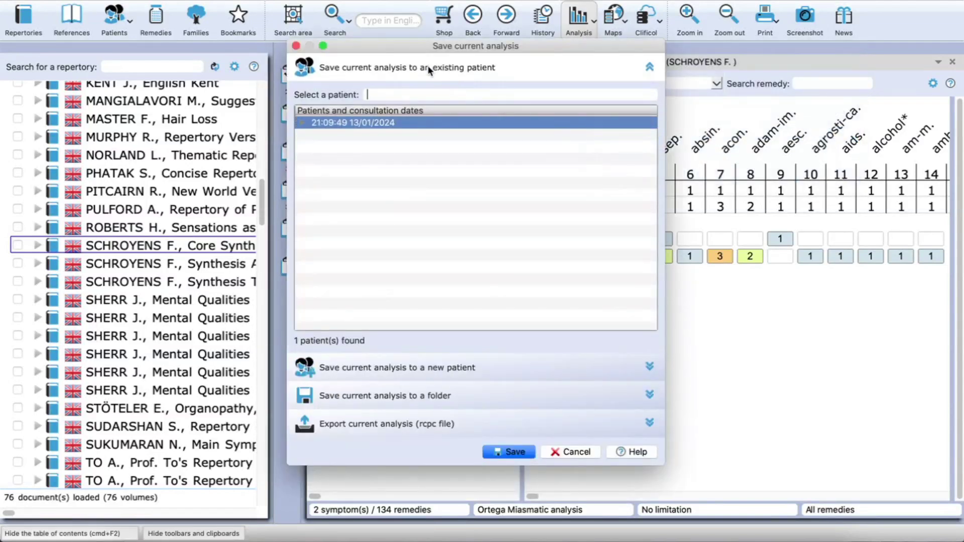
{"action": "left_click", "coordinate": [451, 78]}
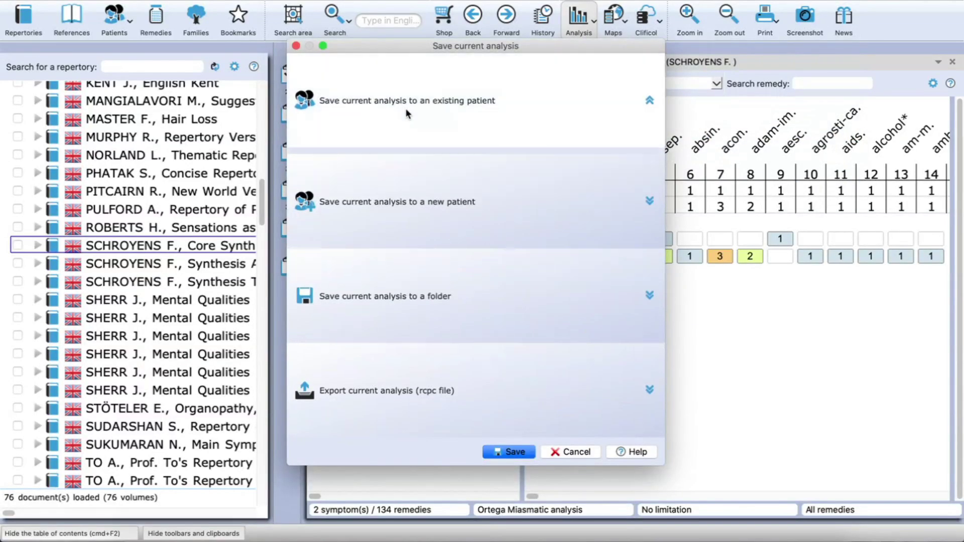
{"action": "left_click", "coordinate": [405, 107]}
{"action": "left_click", "coordinate": [379, 368]}
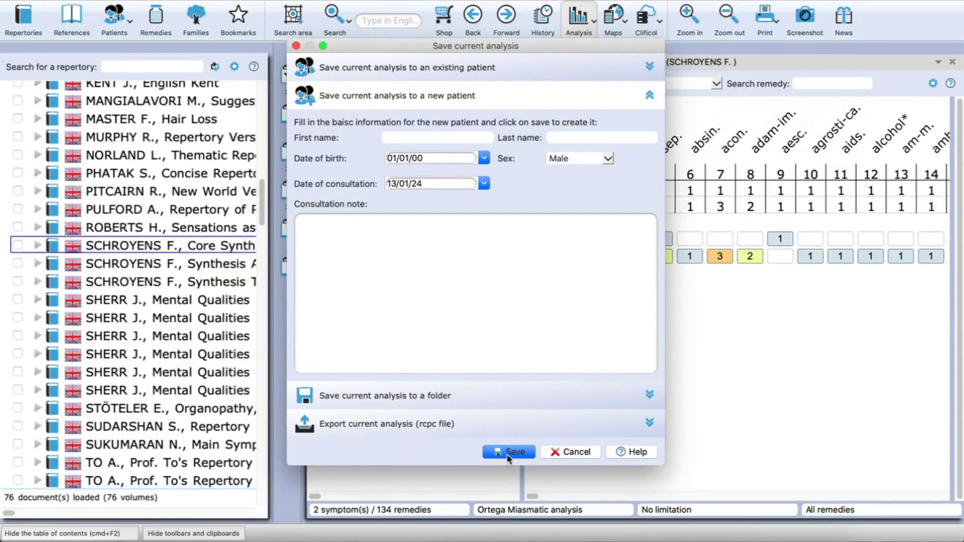
{"action": "left_click", "coordinate": [295, 46]}
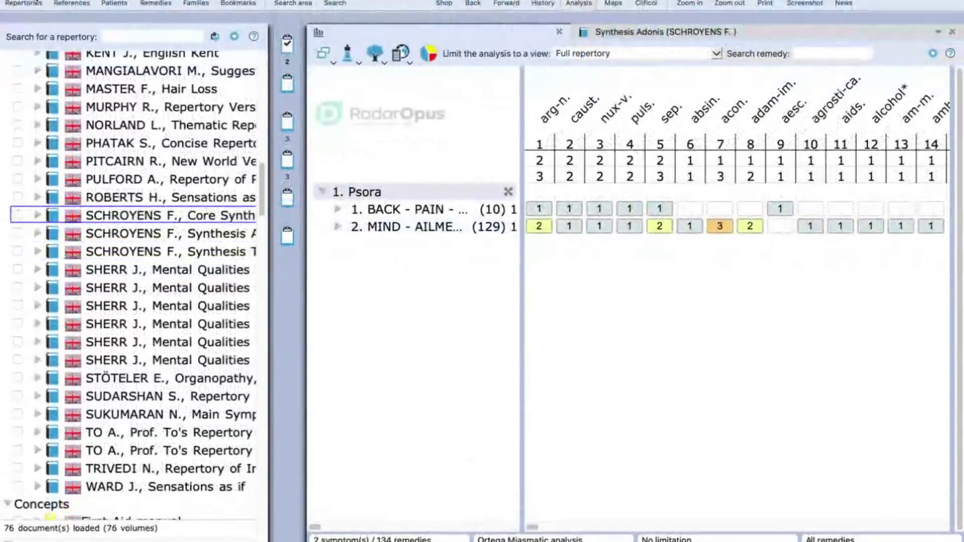
- Clear all clipboards without saving the current analysis
{"action": "left_click", "coordinate": [118, 38]}
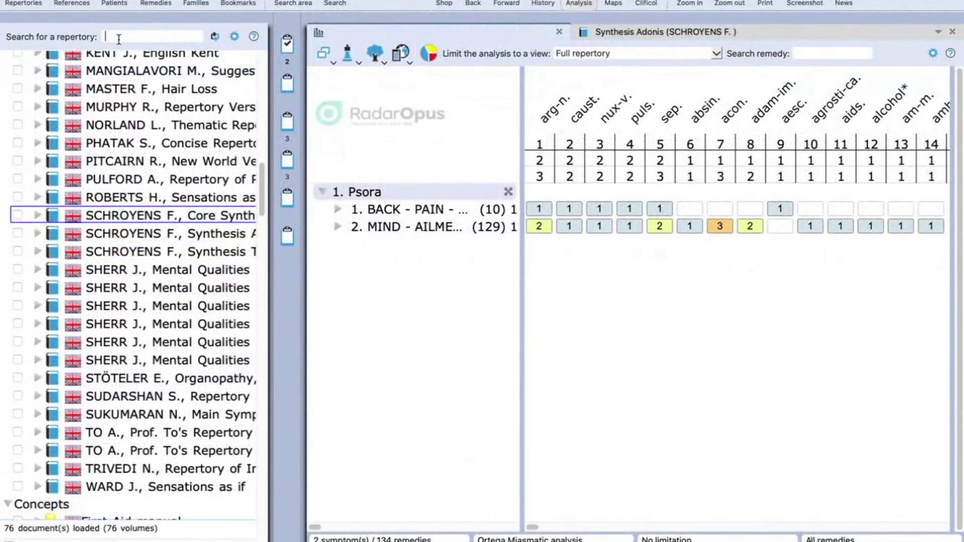
{"action": "right_click", "coordinate": [287, 43]}
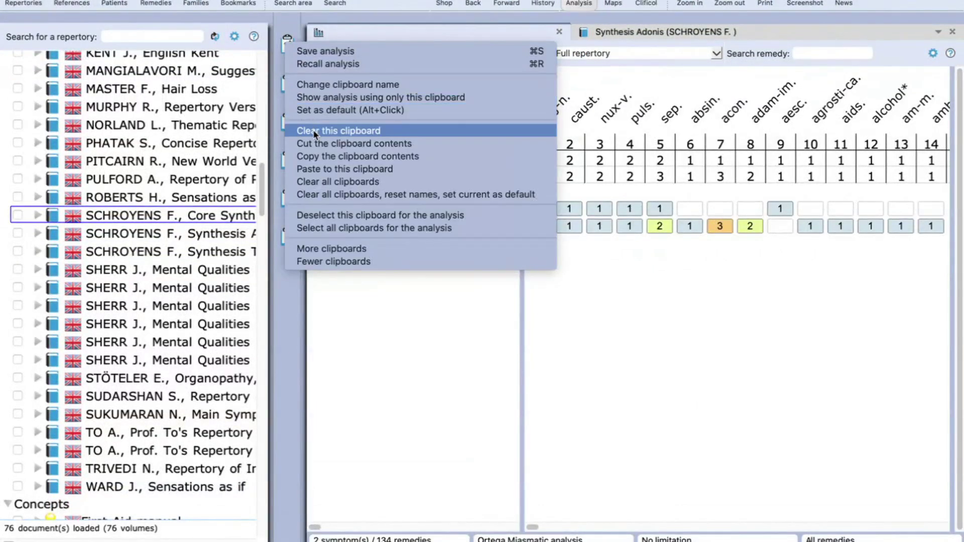
{"action": "left_click", "coordinate": [313, 182]}
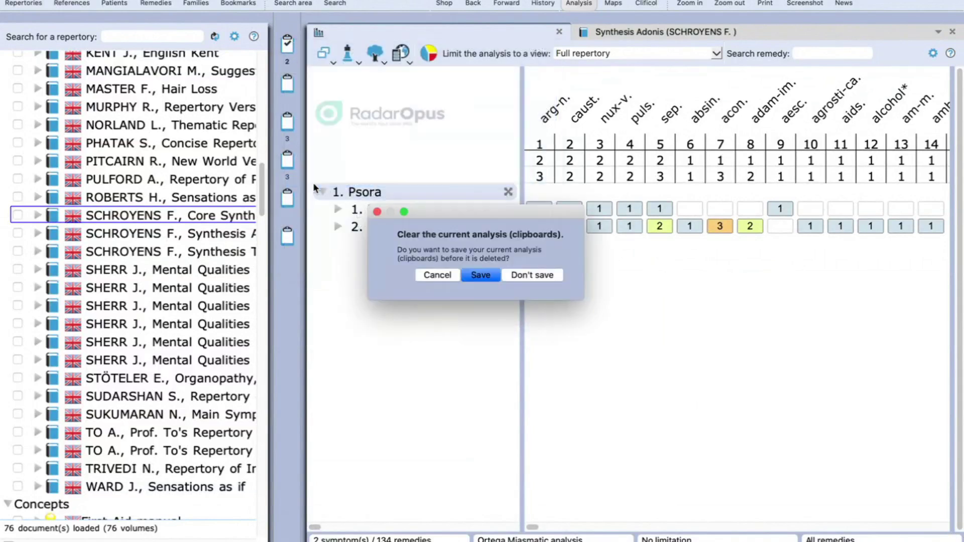
{"action": "left_click", "coordinate": [536, 276]}
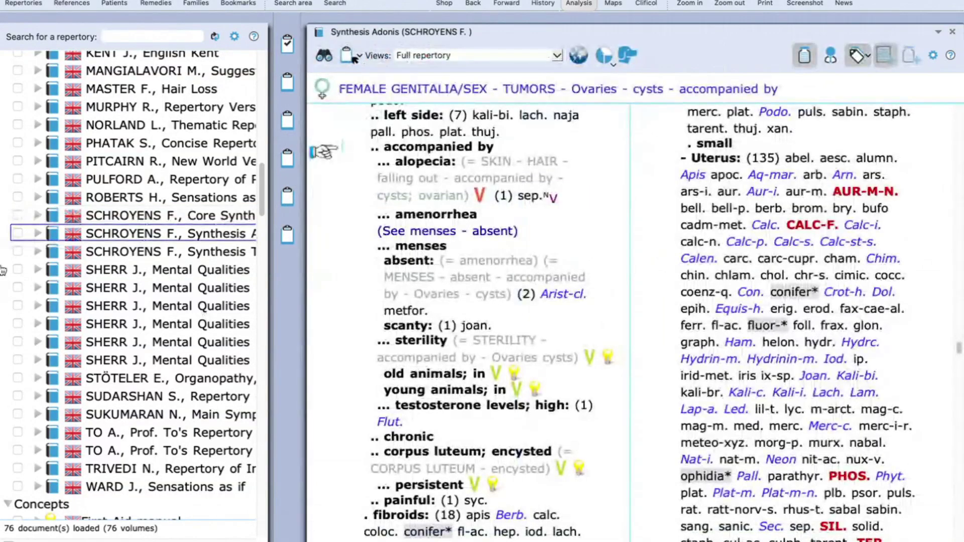
- Find Bönninghausen's repertories and open the Therapeutic Pocketbook for Polarity Analysis, looking briefly at the Therapeutic Pocket Book 1846 as well
{"action": "type", "text": "b"}
{"action": "key", "text": "BackSpace"}
{"action": "type", "text": "th"}
{"action": "scroll", "coordinate": [145, 170], "scroll_direction": "up", "scroll_amount": 7}
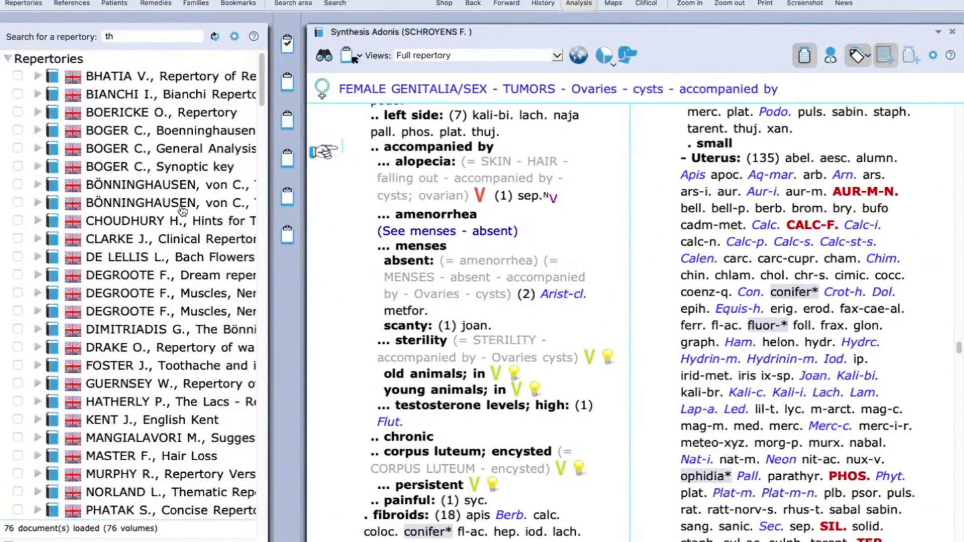
{"action": "double_click", "coordinate": [179, 203]}
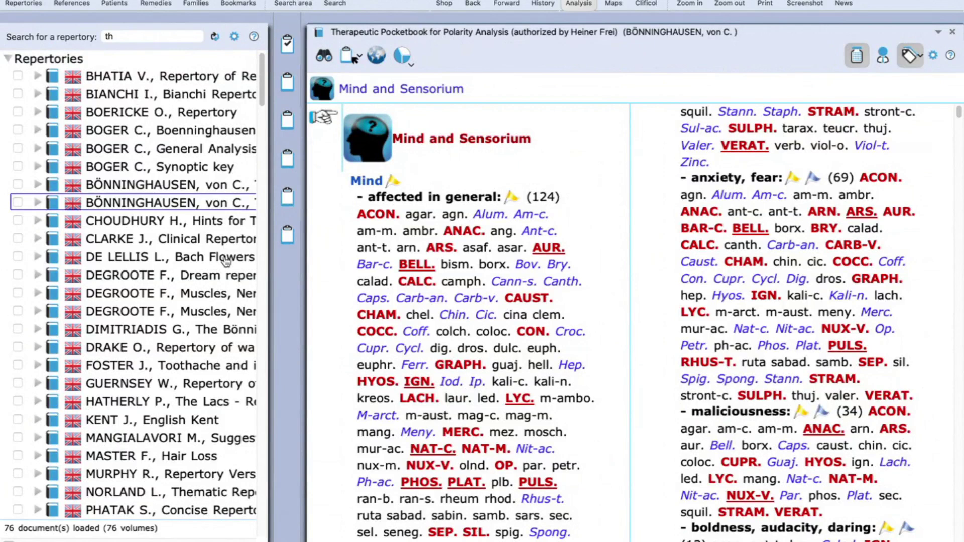
{"action": "left_click", "coordinate": [150, 186]}
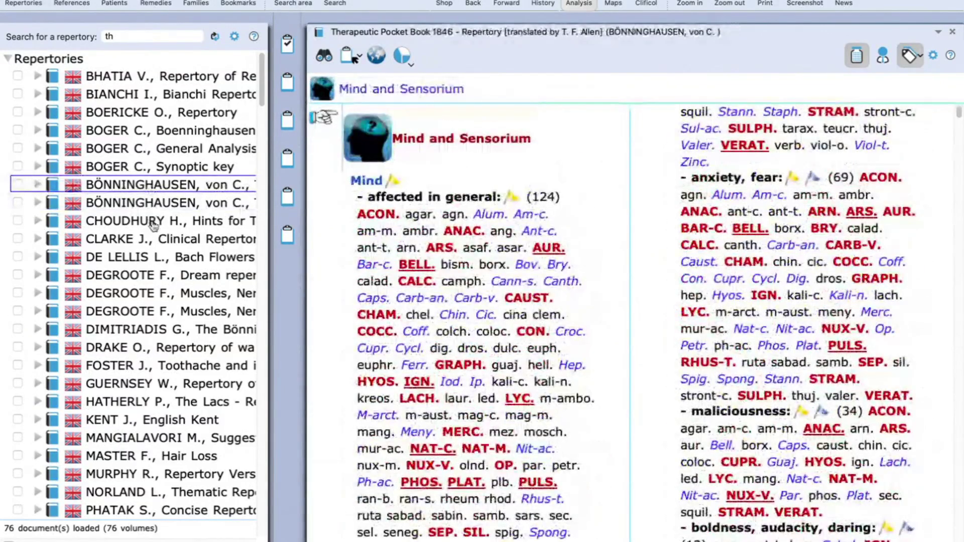
{"action": "left_click", "coordinate": [159, 206]}
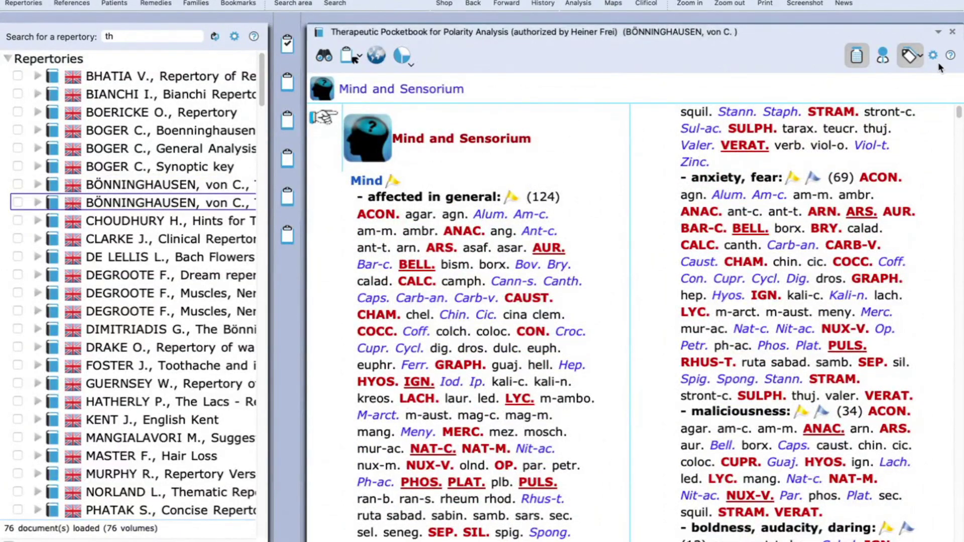
- Look through the Mind rubrics for polarity tags and review the tag tree selection down to the hyperlink tags
{"action": "scroll", "coordinate": [579, 299], "scroll_direction": "down", "scroll_amount": 3}
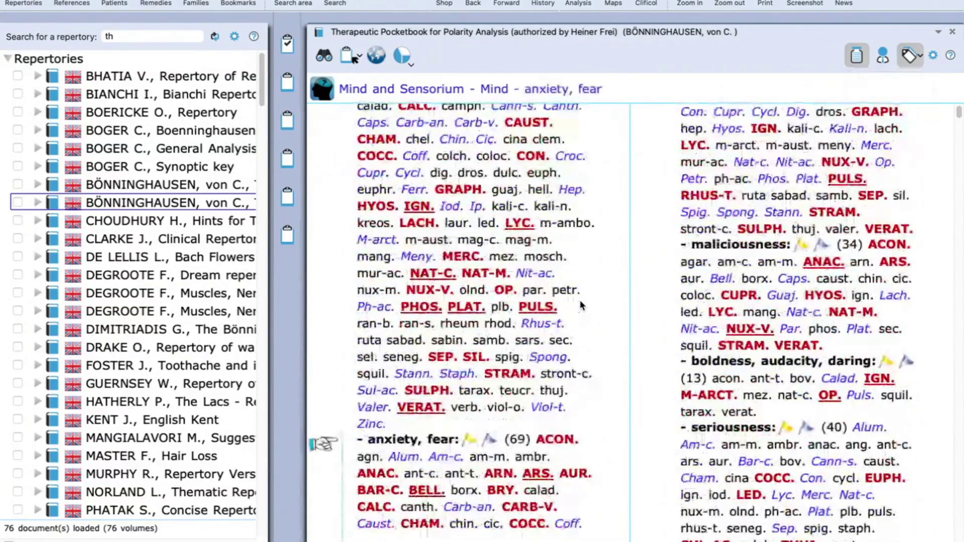
{"action": "left_click", "coordinate": [921, 59]}
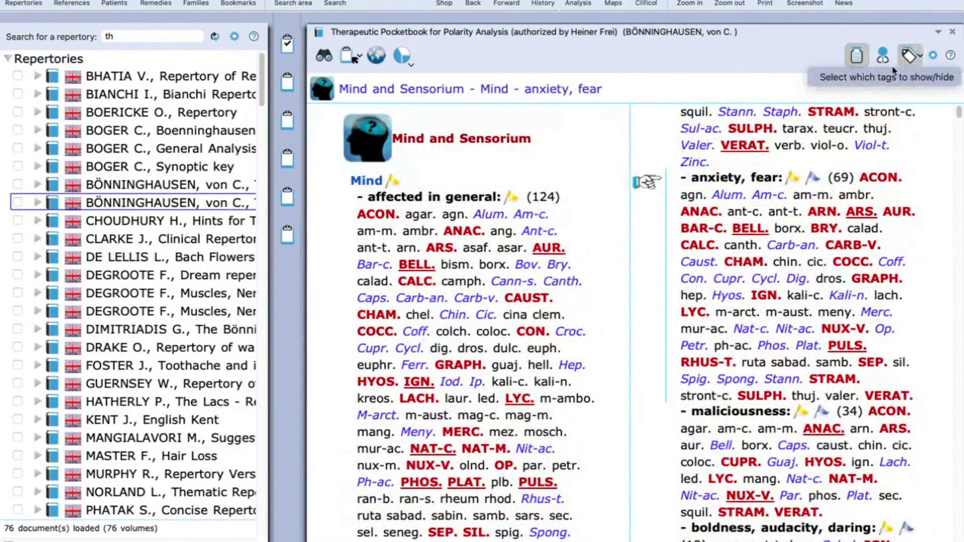
{"action": "left_click", "coordinate": [861, 76]}
{"action": "scroll", "coordinate": [281, 356], "scroll_direction": "down", "scroll_amount": 15}
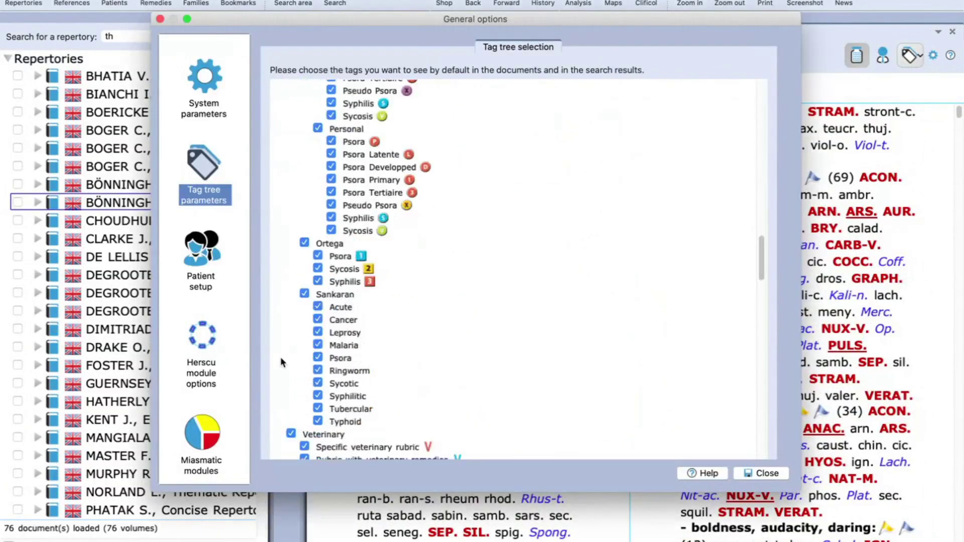
{"action": "scroll", "coordinate": [280, 357], "scroll_direction": "up", "scroll_amount": 5}
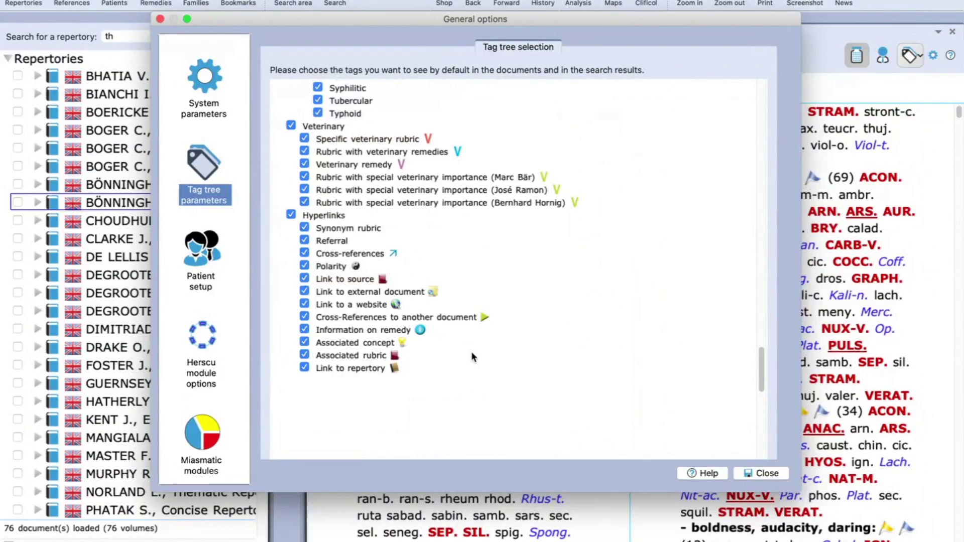
{"action": "left_click", "coordinate": [160, 19]}
{"action": "left_click", "coordinate": [567, 260]}
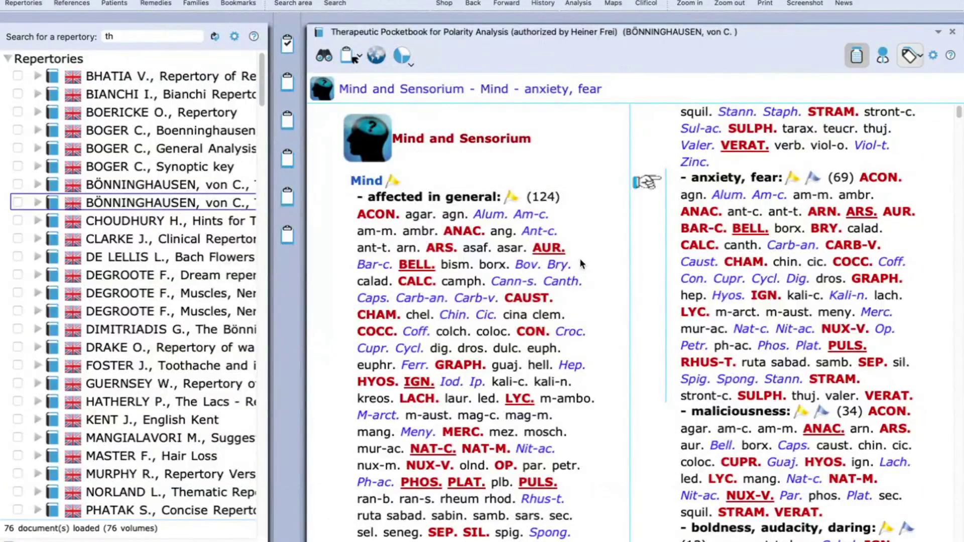
- Navigate through the Mind and Sensorium chapter to the Memory rubric "lost"
{"action": "mouse_move", "coordinate": [508, 384]}
{"action": "left_click", "coordinate": [322, 80]}
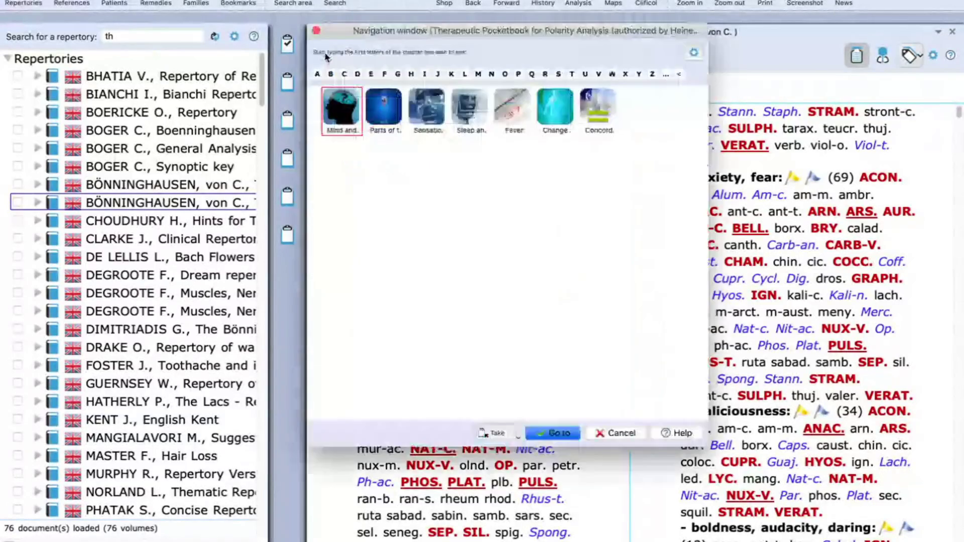
{"action": "double_click", "coordinate": [327, 122]}
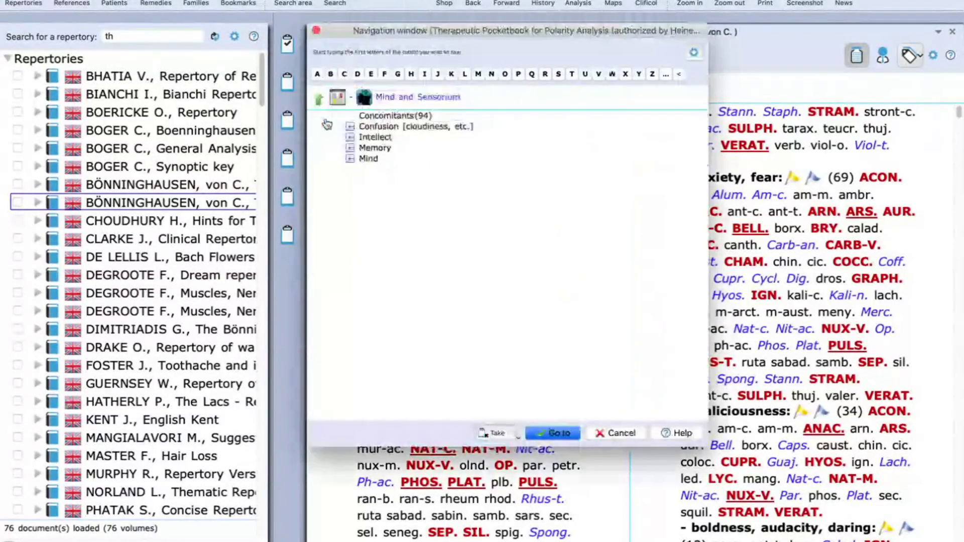
{"action": "double_click", "coordinate": [372, 148]}
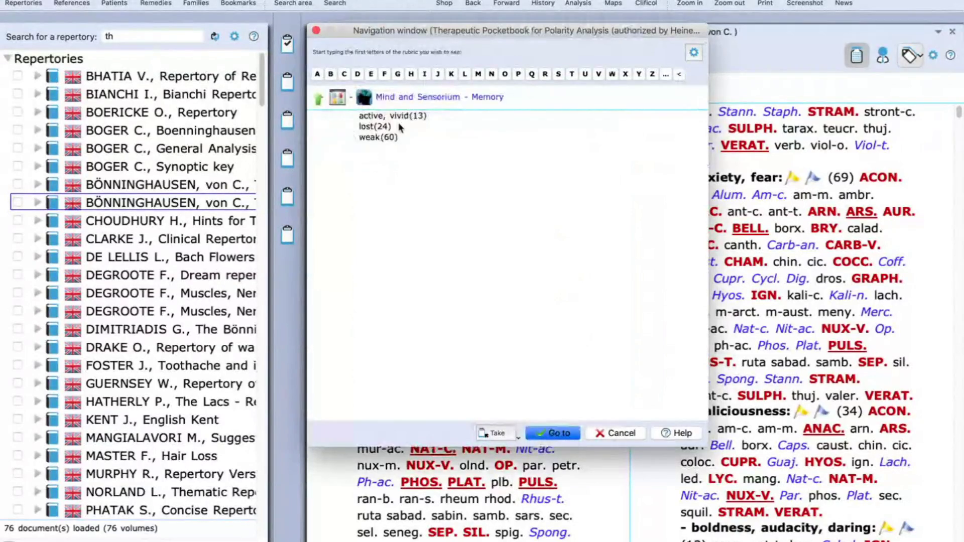
{"action": "double_click", "coordinate": [406, 116]}
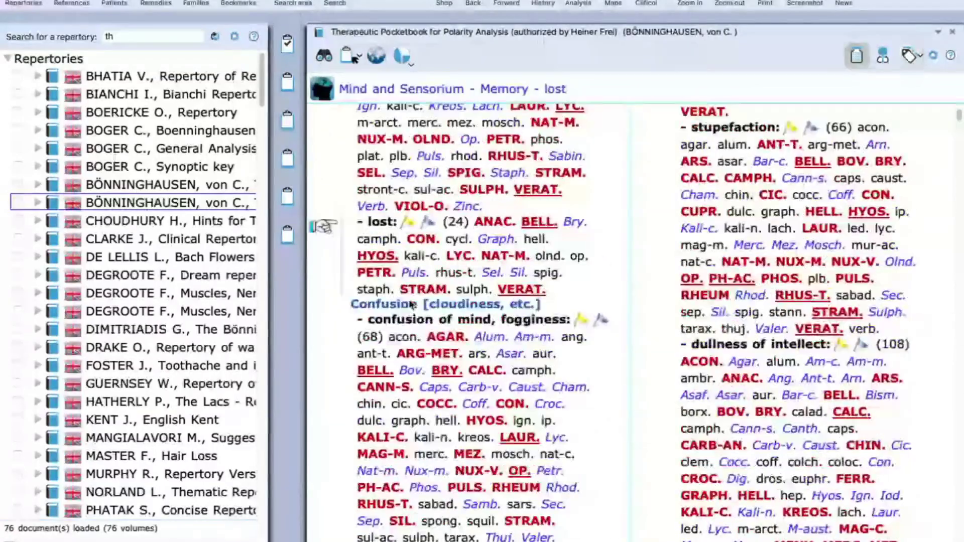
- Check in the tag tree selection that the Polarity tag under Hyperlinks is enabled, and close the options
{"action": "left_click", "coordinate": [910, 56]}
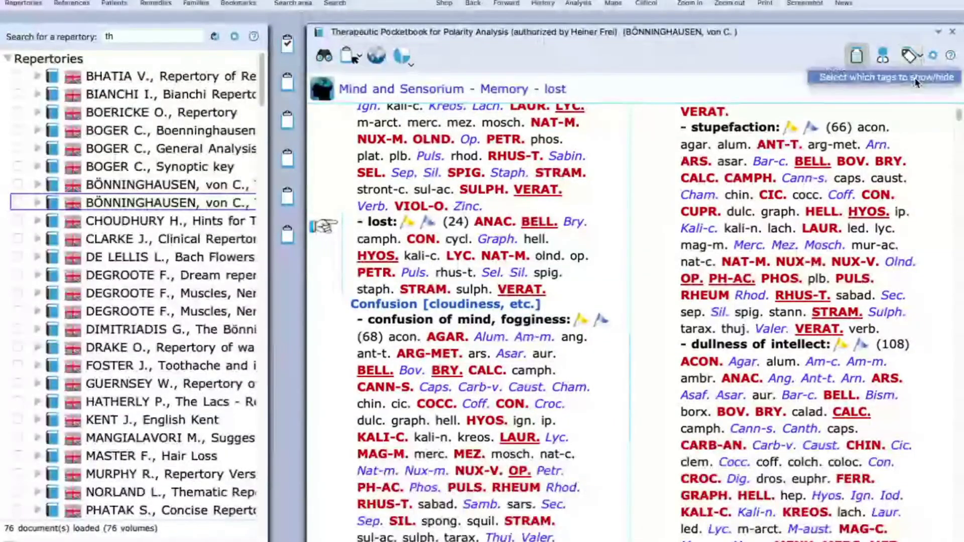
{"action": "scroll", "coordinate": [562, 168], "scroll_direction": "down", "scroll_amount": 15}
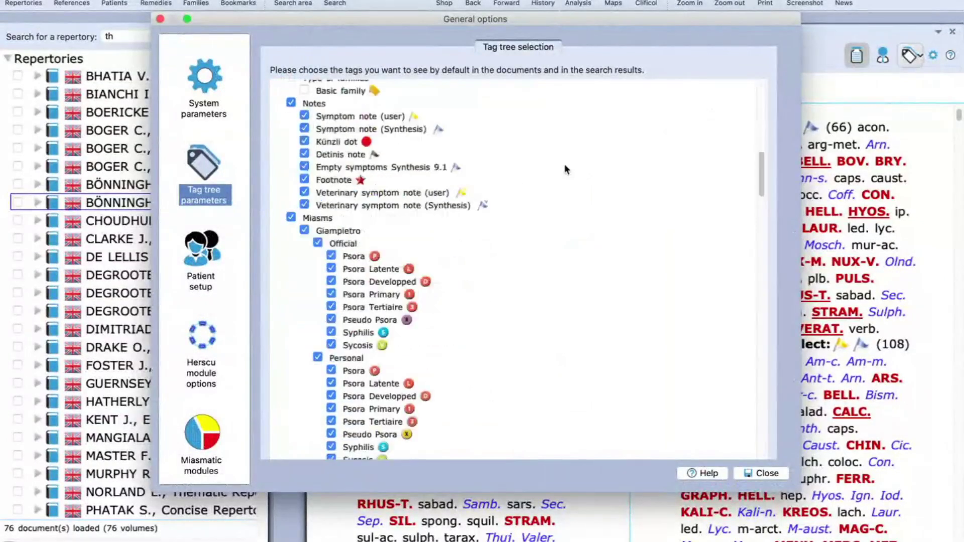
{"action": "scroll", "coordinate": [565, 169], "scroll_direction": "up", "scroll_amount": 2}
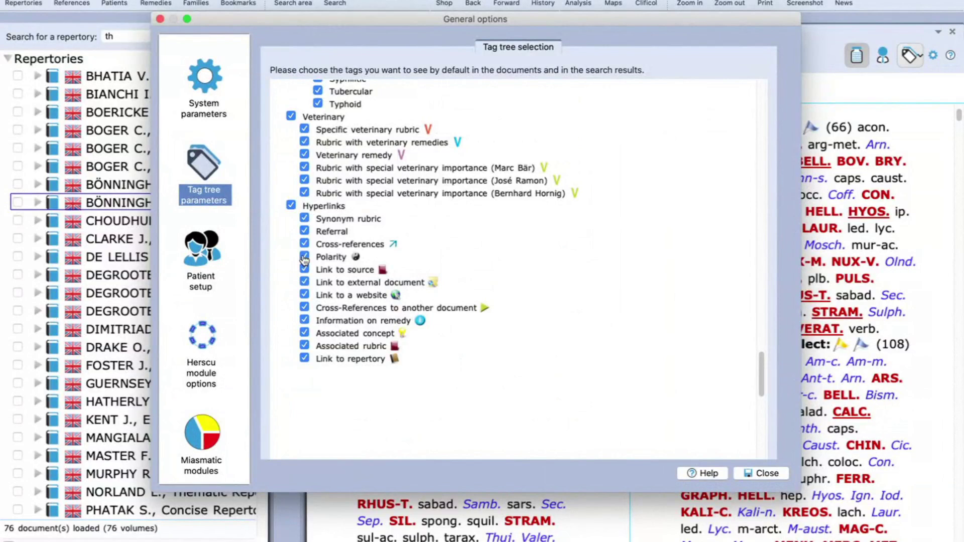
{"action": "left_click", "coordinate": [768, 473]}
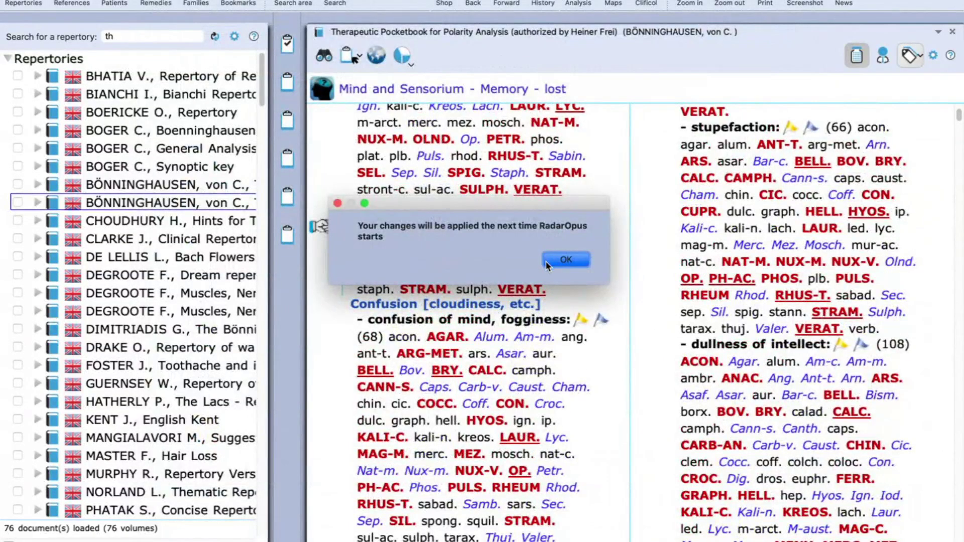
{"action": "left_click", "coordinate": [566, 259]}
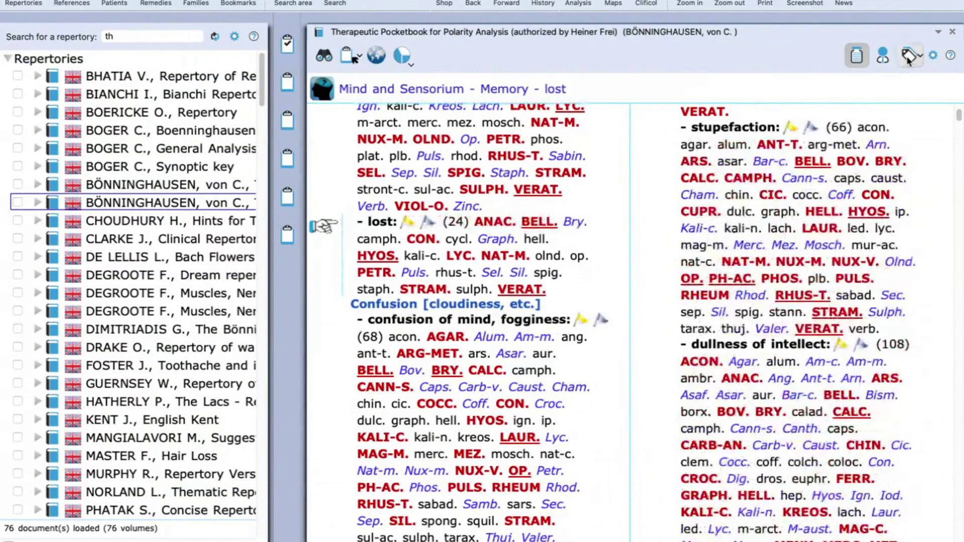
- Navigate to the "Intellect" section of the Mind and Sensorium chapter to show its polarity rubrics
{"action": "left_click", "coordinate": [324, 55]}
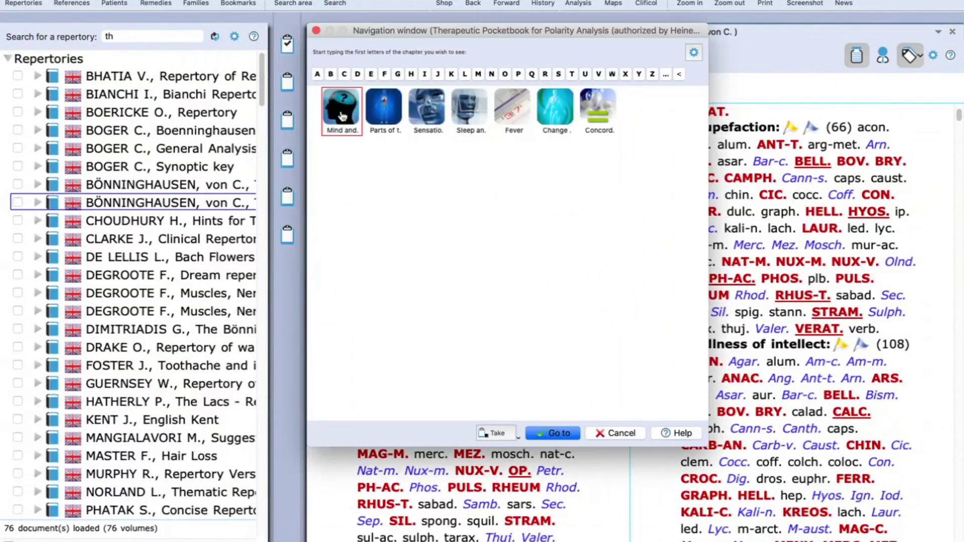
{"action": "left_click", "coordinate": [342, 116]}
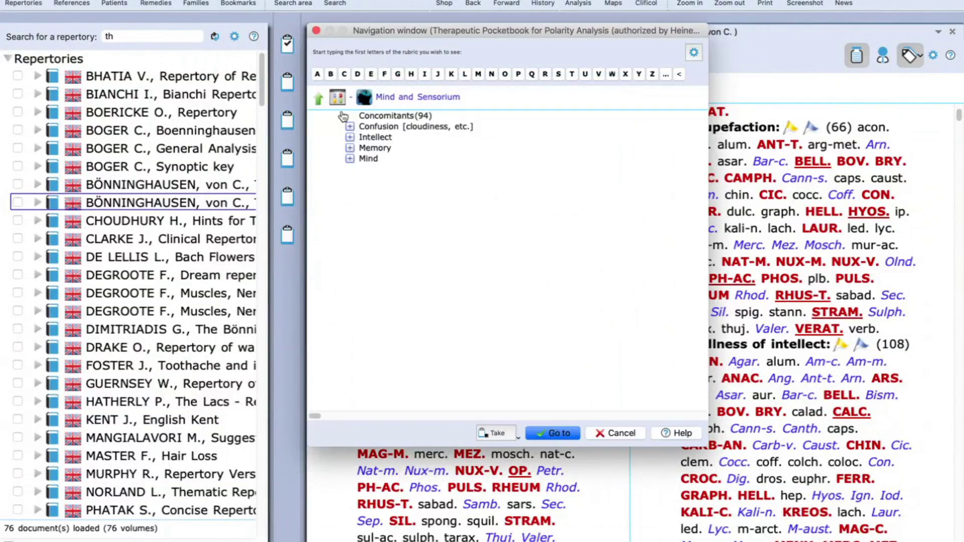
{"action": "left_click", "coordinate": [390, 137]}
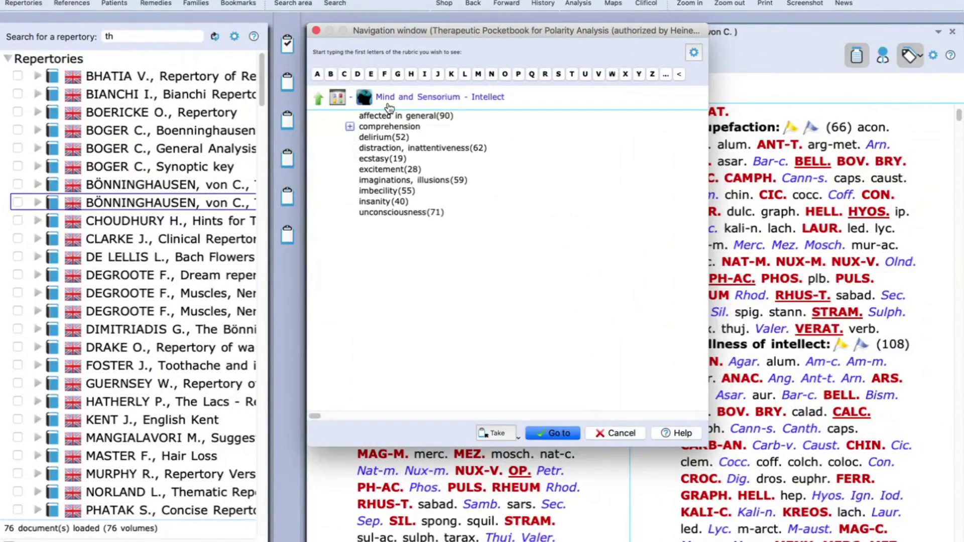
{"action": "left_click", "coordinate": [571, 433]}
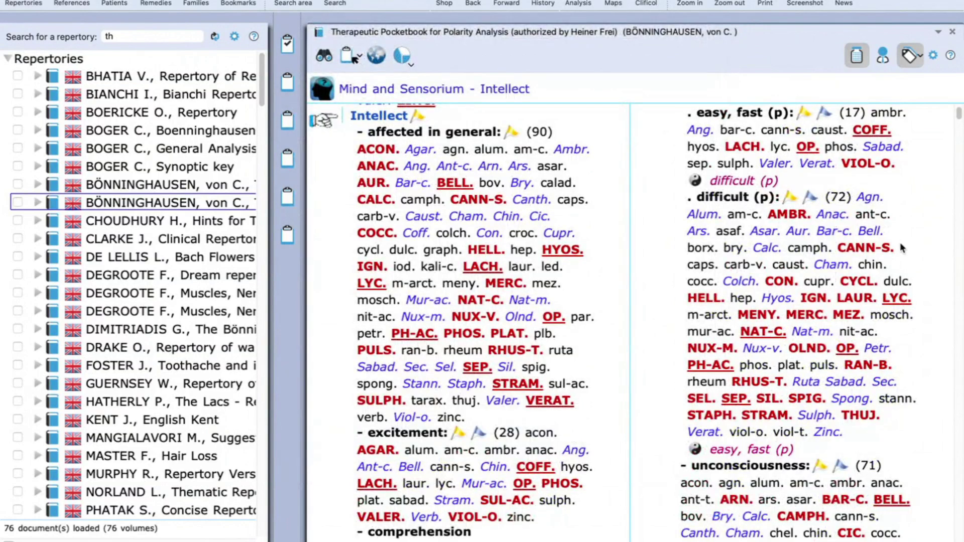
- Follow the polarity link from comprehension "easy, fast (p)" to "difficult (p)" and add the "difficult (p)" rubric to the first clipboard
{"action": "left_click", "coordinate": [732, 182]}
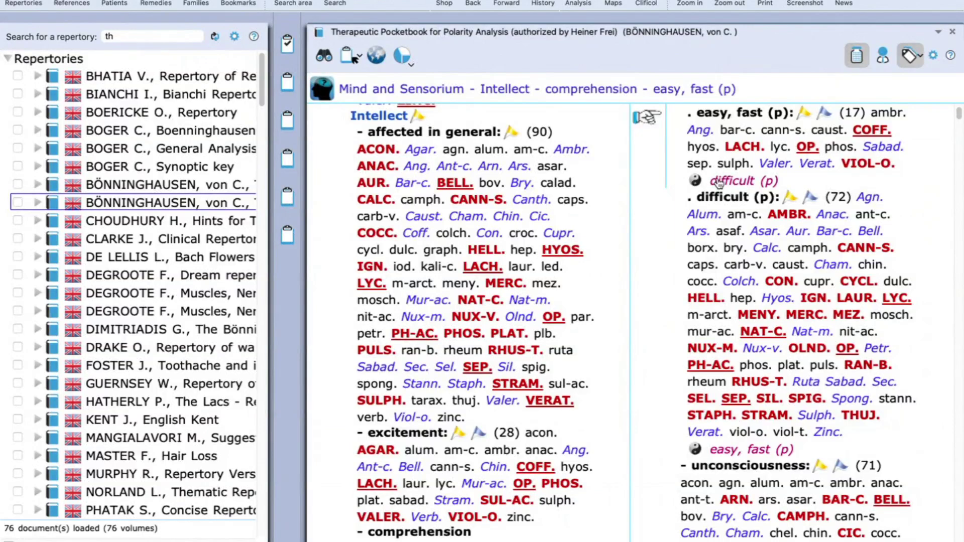
{"action": "left_click", "coordinate": [742, 181]}
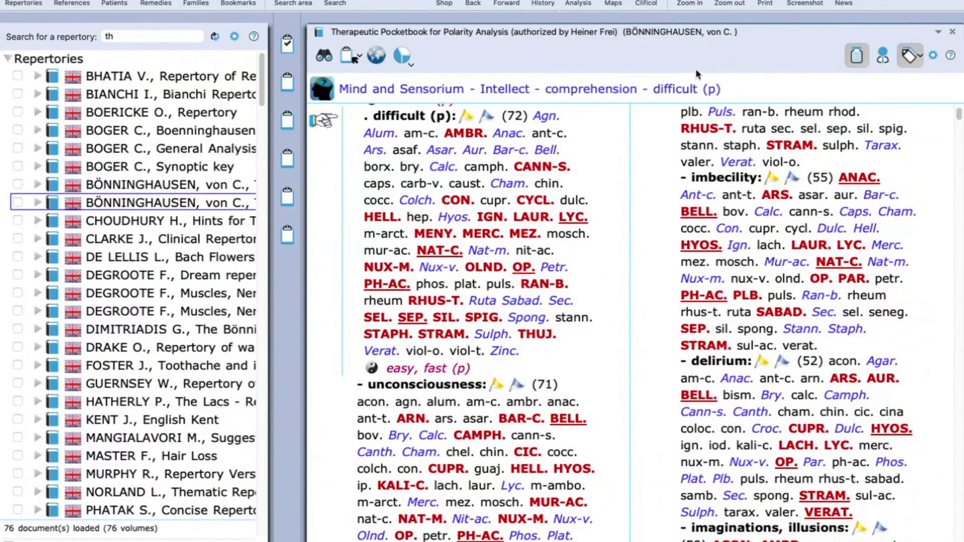
{"action": "mouse_move", "coordinate": [394, 153]}
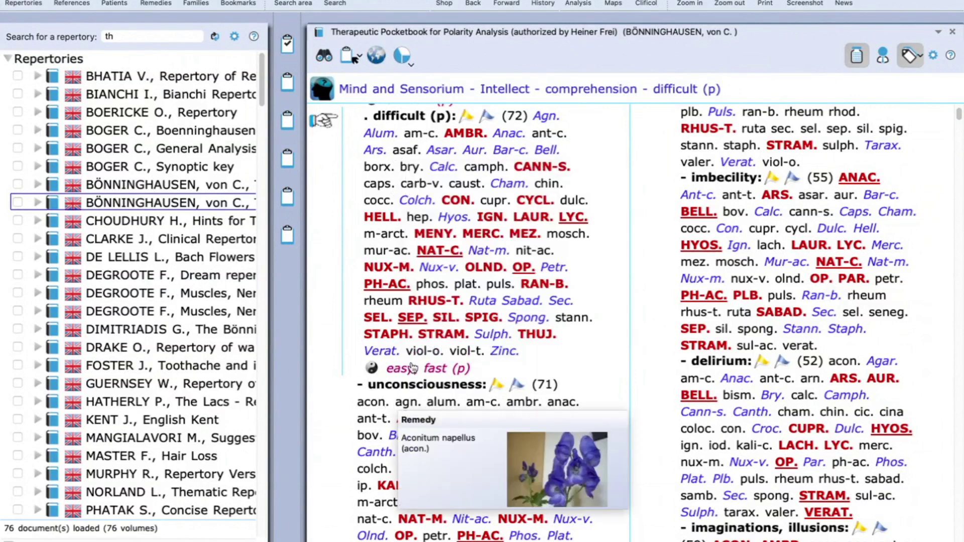
{"action": "mouse_move", "coordinate": [411, 356]}
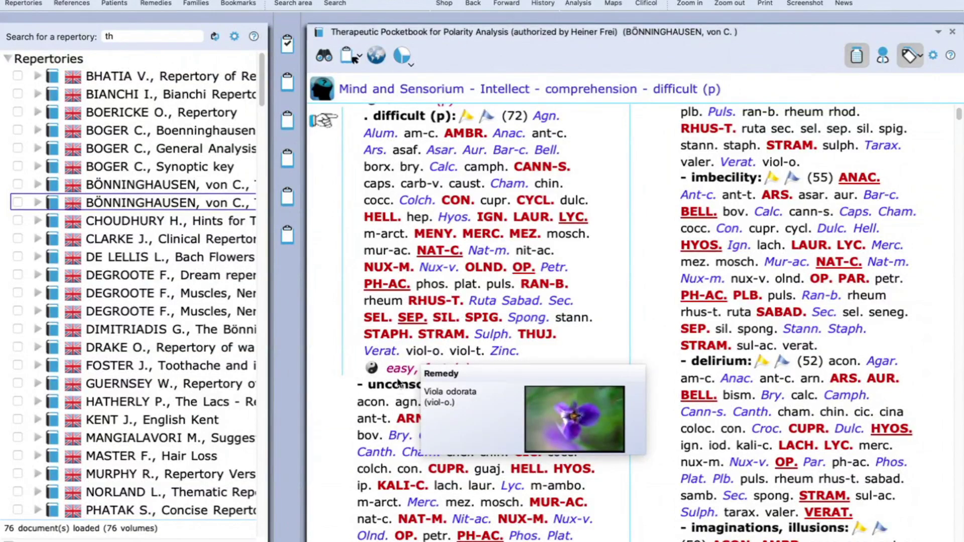
{"action": "mouse_move", "coordinate": [424, 191]}
{"action": "left_click_drag", "start_coordinate": [373, 167], "coordinate": [287, 48]}
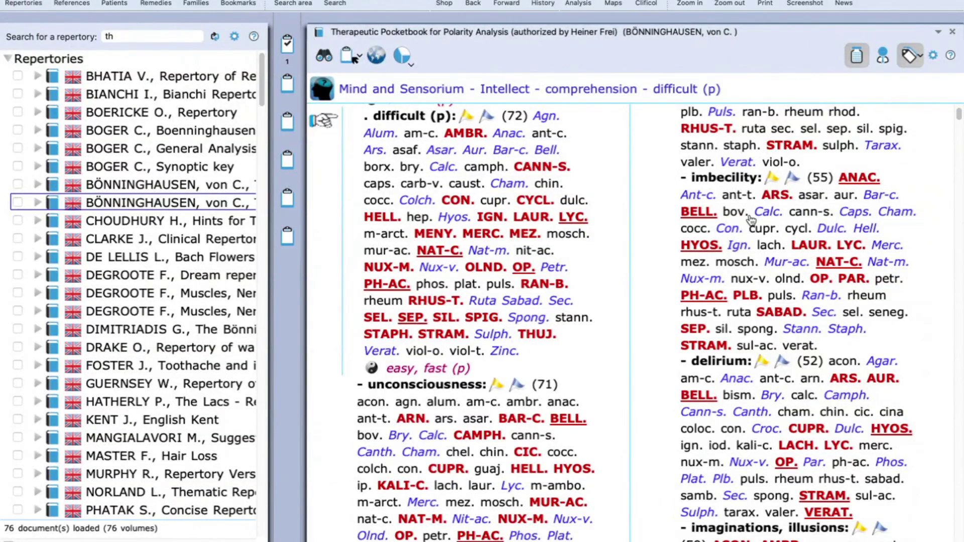
- Navigate to the Mind rubric "hopelessness" and add the nearby "mildness (p)" and "sadness (p)" rubrics to the first clipboard
{"action": "scroll", "coordinate": [750, 220], "scroll_direction": "down", "scroll_amount": 1}
{"action": "scroll", "coordinate": [751, 220], "scroll_direction": "down", "scroll_amount": 1}
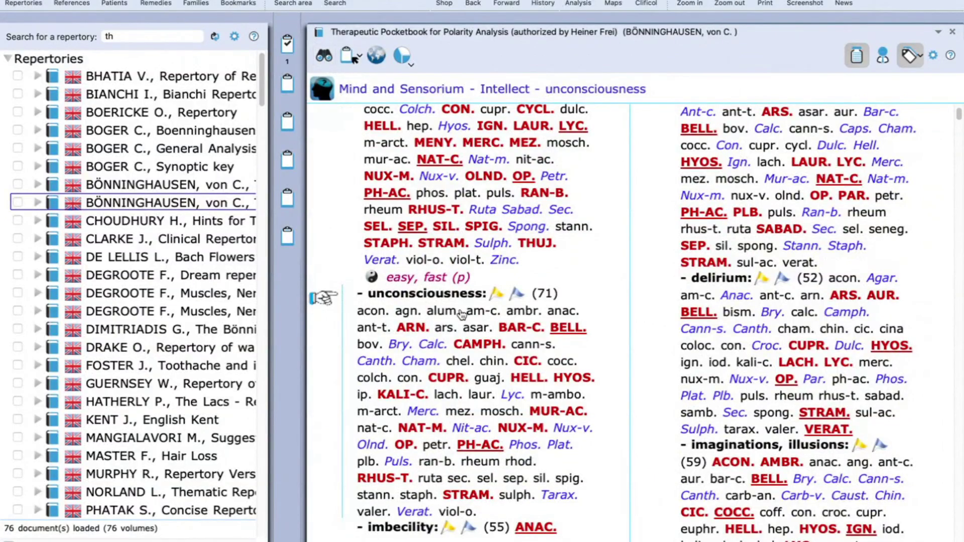
{"action": "scroll", "coordinate": [422, 382], "scroll_direction": "down", "scroll_amount": 1}
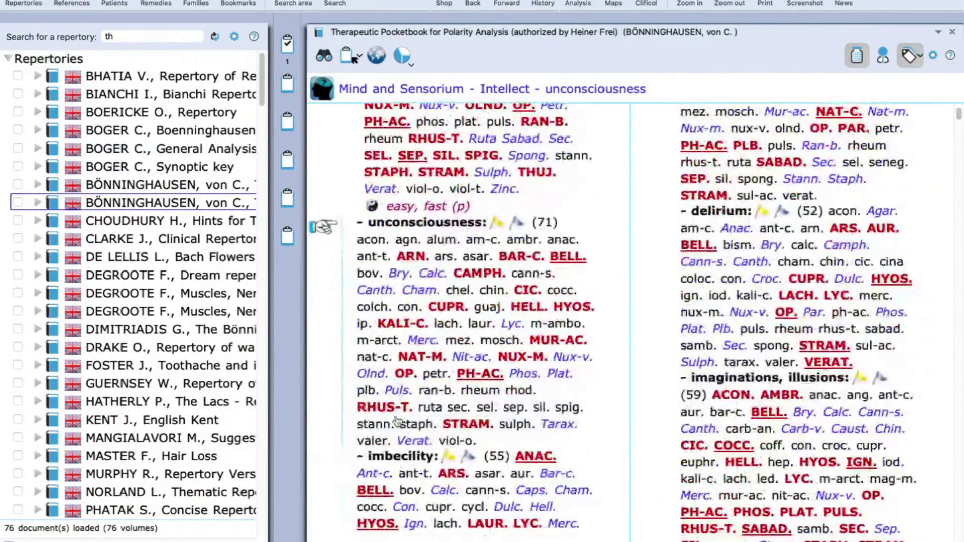
{"action": "left_click", "coordinate": [324, 56]}
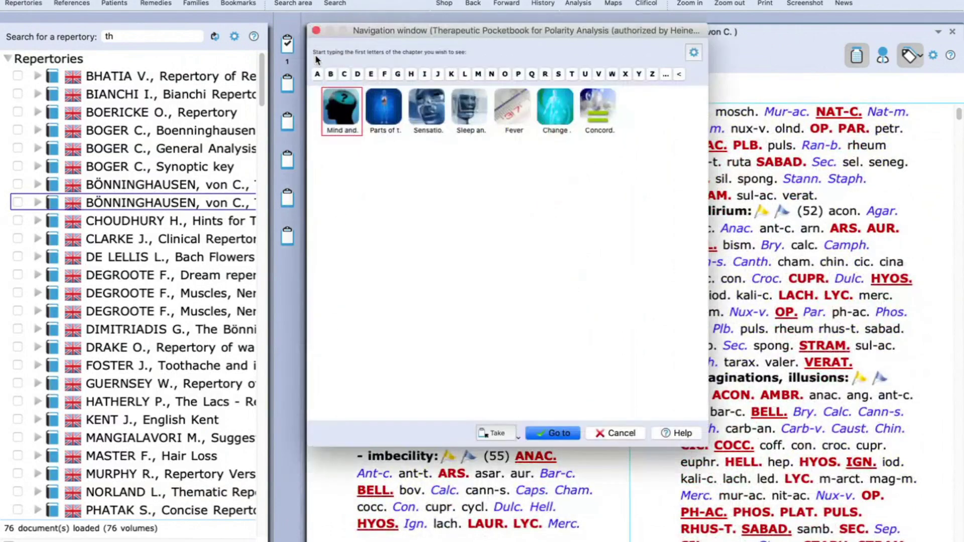
{"action": "left_click", "coordinate": [346, 115]}
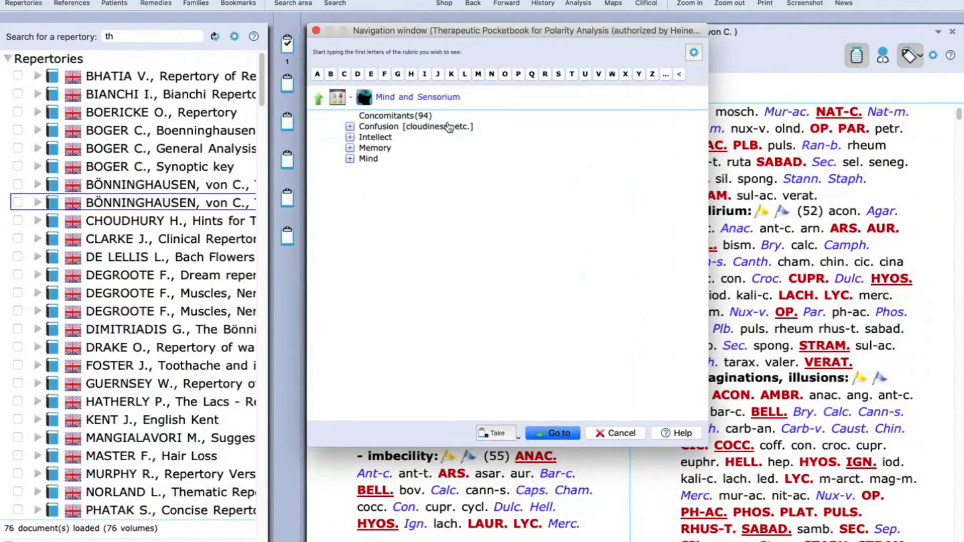
{"action": "left_click", "coordinate": [371, 160]}
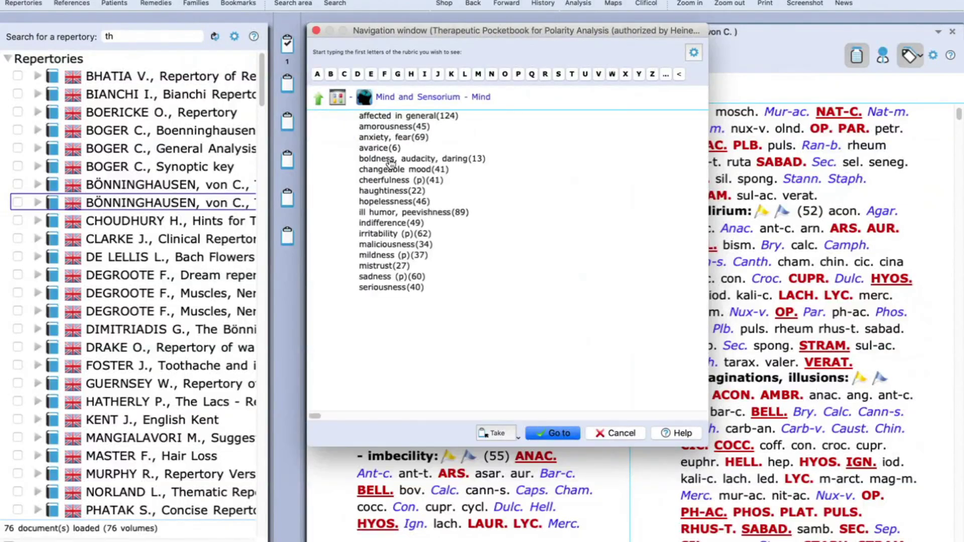
{"action": "double_click", "coordinate": [408, 202]}
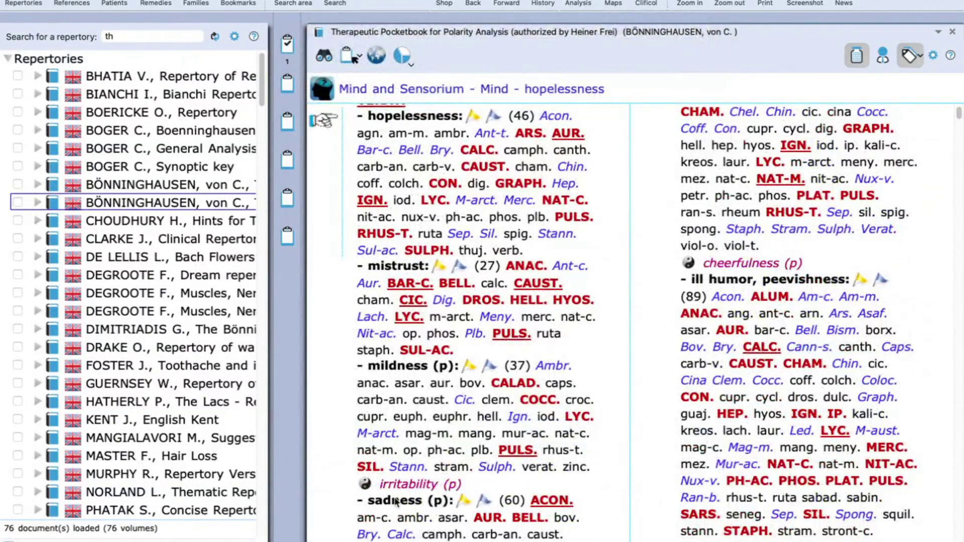
{"action": "left_click_drag", "start_coordinate": [401, 386], "coordinate": [290, 45]}
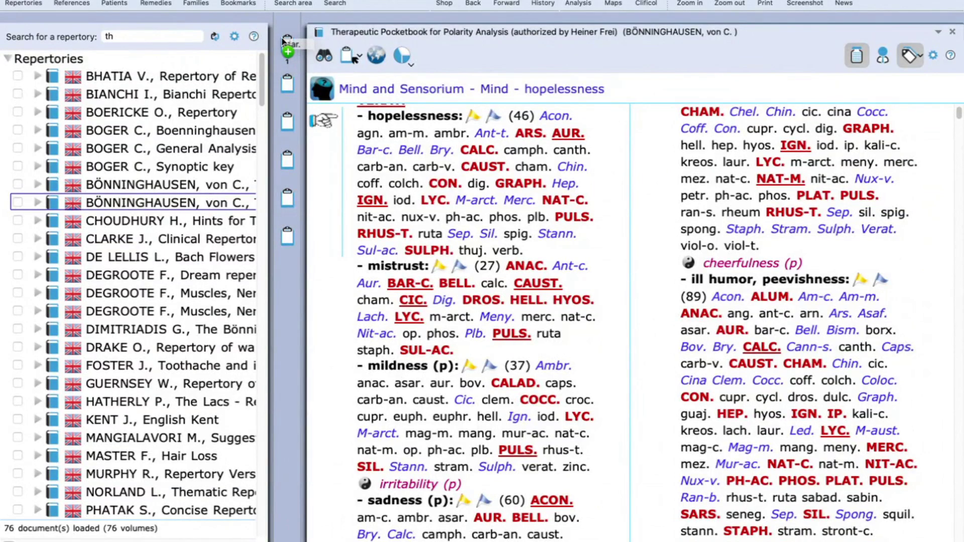
{"action": "mouse_move", "coordinate": [401, 519]}
{"action": "left_mouse_down"}
{"action": "mouse_move", "coordinate": [272, 50]}
{"action": "mouse_move", "coordinate": [287, 46]}
{"action": "left_mouse_up"}
- Look through the Mind, Intellect and Confusion rubrics of the Mind and Sensorium chapter for further polarity rubrics
{"action": "scroll", "coordinate": [570, 343], "scroll_direction": "down", "scroll_amount": 3}
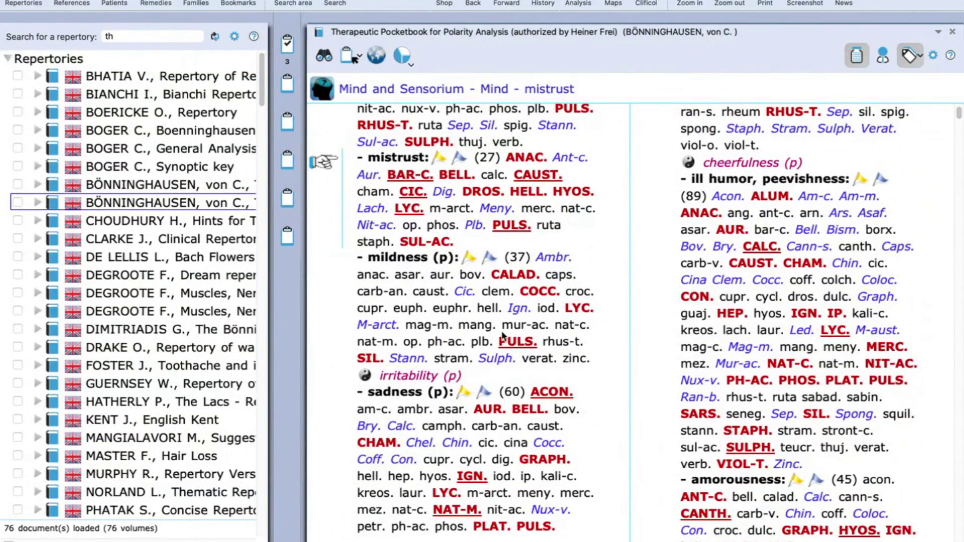
{"action": "scroll", "coordinate": [504, 336], "scroll_direction": "up", "scroll_amount": 5}
{"action": "scroll", "coordinate": [503, 337], "scroll_direction": "up", "scroll_amount": 5}
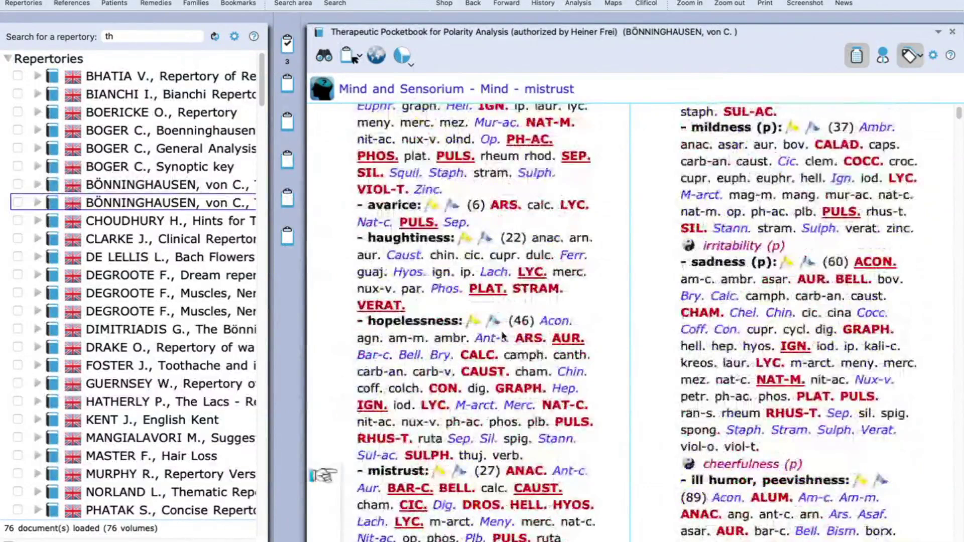
{"action": "scroll", "coordinate": [423, 337], "scroll_direction": "up", "scroll_amount": 5}
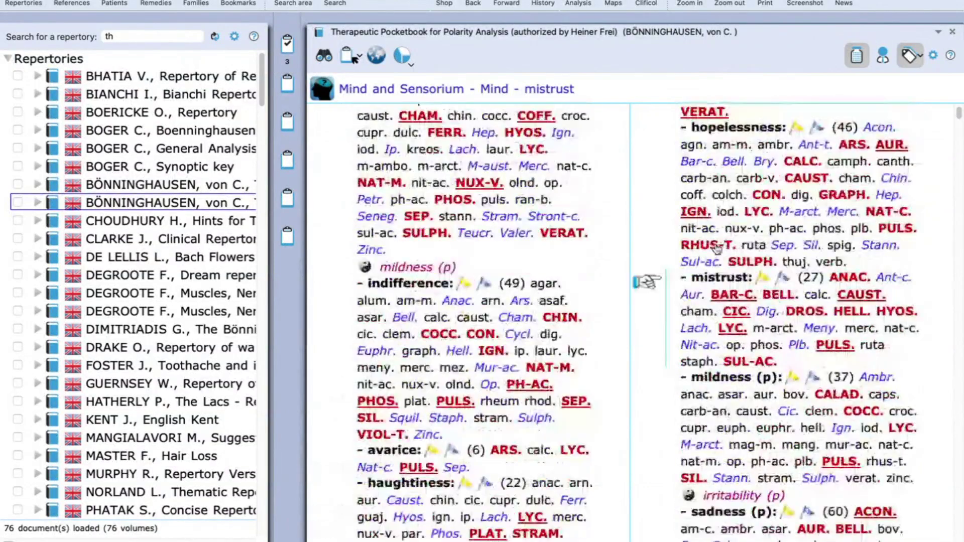
{"action": "scroll", "coordinate": [424, 337], "scroll_direction": "up", "scroll_amount": 3}
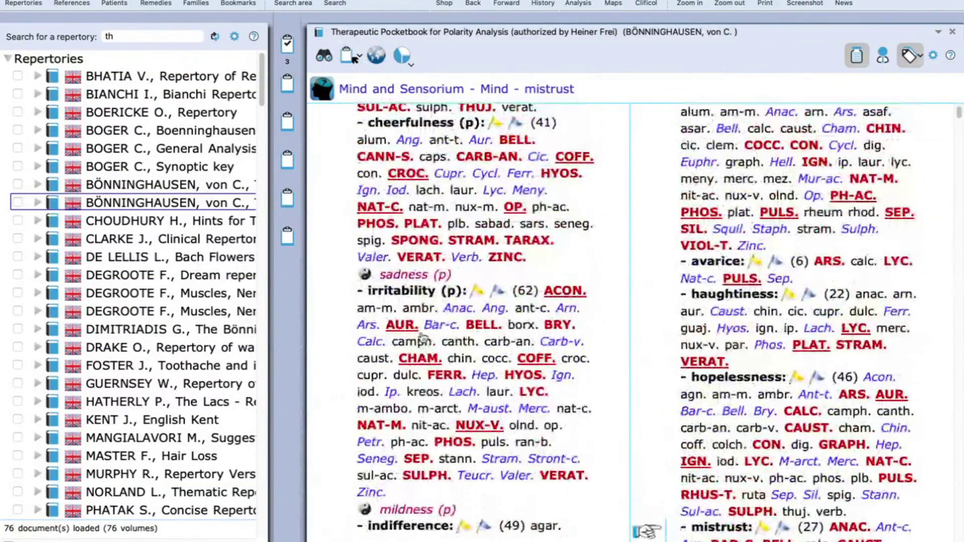
{"action": "scroll", "coordinate": [423, 337], "scroll_direction": "up", "scroll_amount": 10}
{"action": "scroll", "coordinate": [424, 338], "scroll_direction": "up", "scroll_amount": 15}
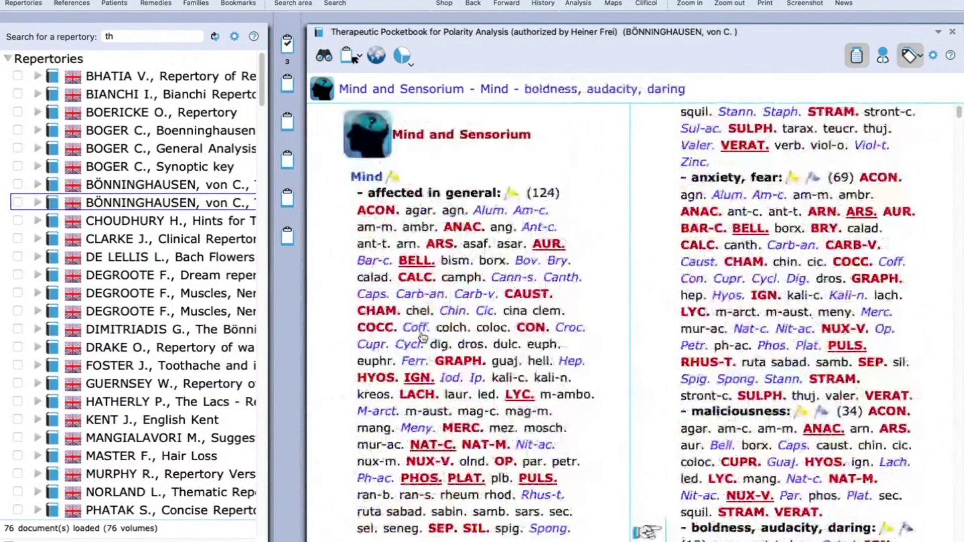
{"action": "scroll", "coordinate": [423, 338], "scroll_direction": "down", "scroll_amount": 20}
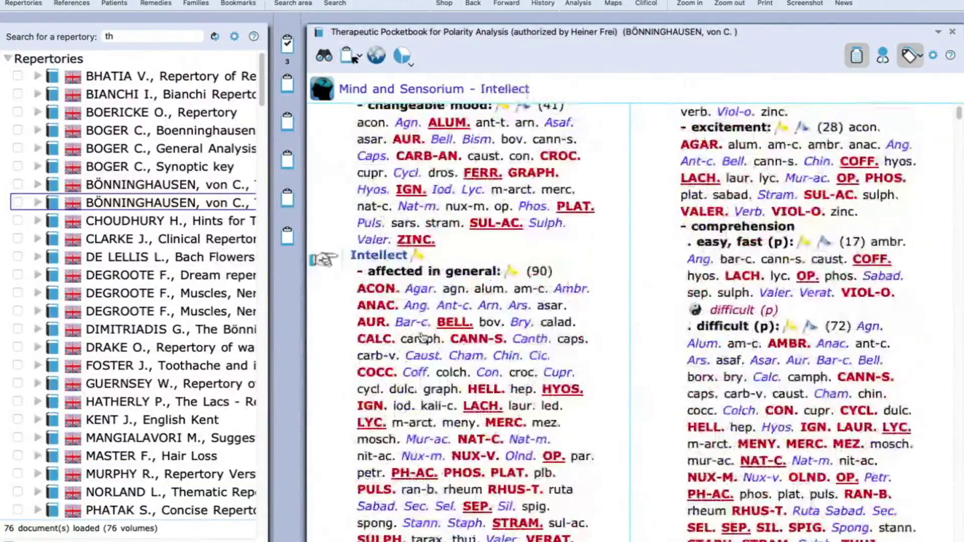
{"action": "scroll", "coordinate": [423, 338], "scroll_direction": "down", "scroll_amount": 15}
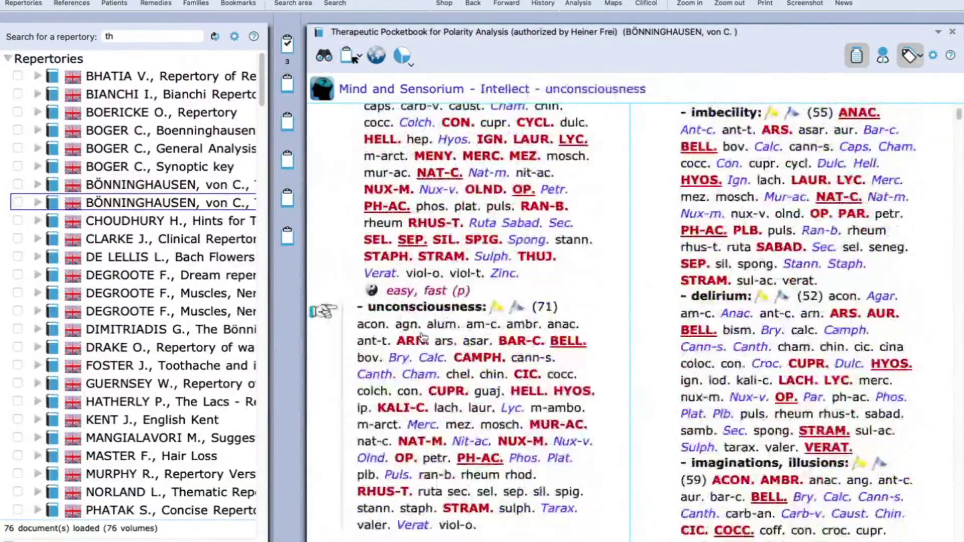
{"action": "scroll", "coordinate": [423, 337], "scroll_direction": "down", "scroll_amount": 10}
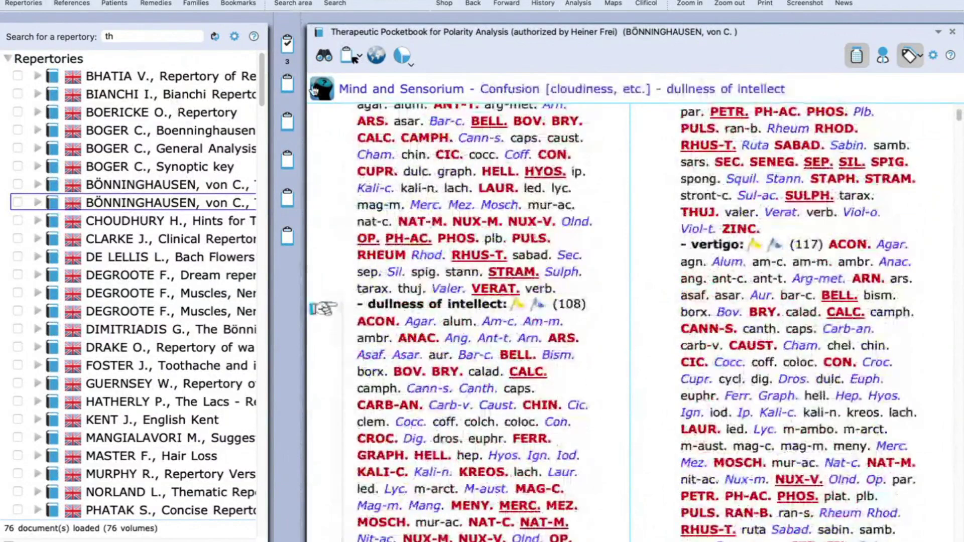
- Navigate to "deeply; when breathing (p)" under Change of general state, < Agg., breathing, and add the rubric to the first clipboard
{"action": "left_click", "coordinate": [325, 56]}
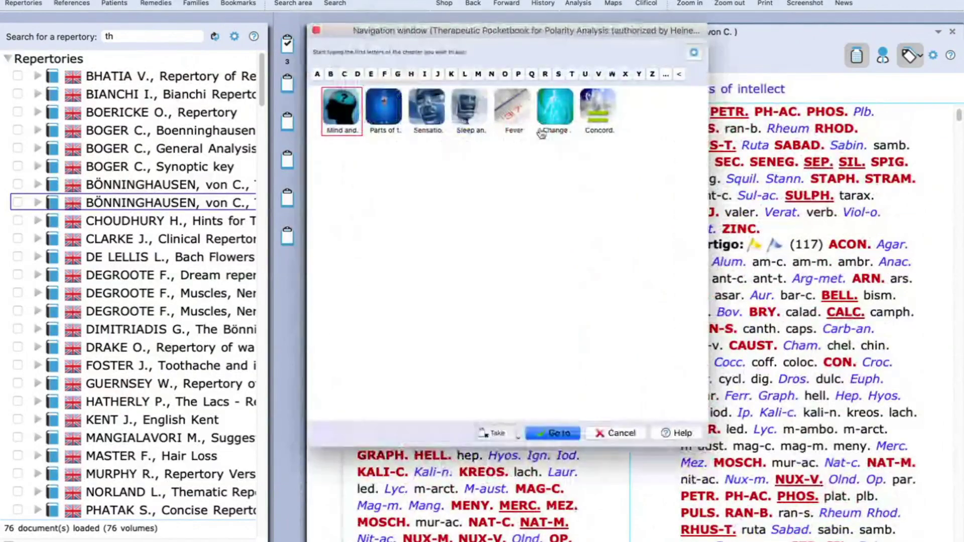
{"action": "left_click", "coordinate": [558, 117]}
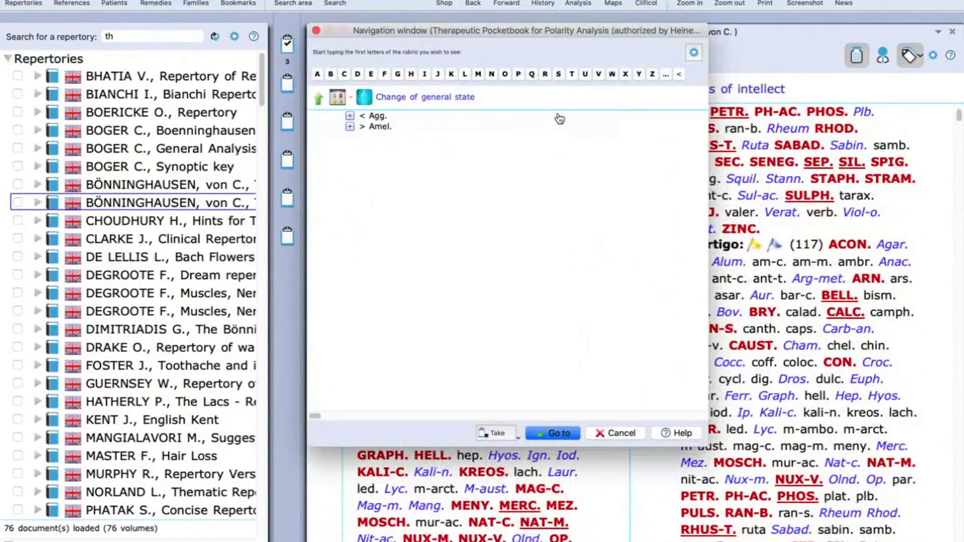
{"action": "left_click", "coordinate": [366, 117]}
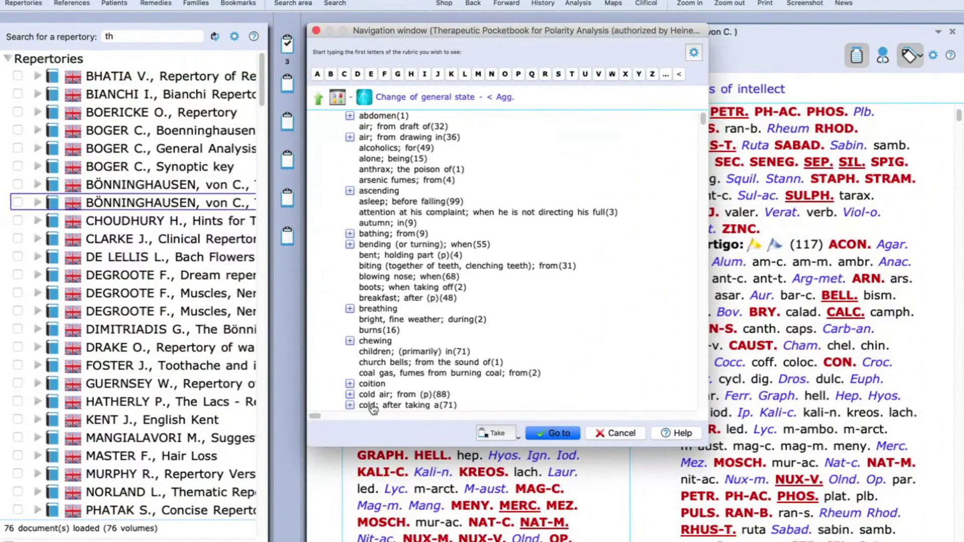
{"action": "left_click", "coordinate": [382, 310]}
{"action": "left_click", "coordinate": [412, 116]}
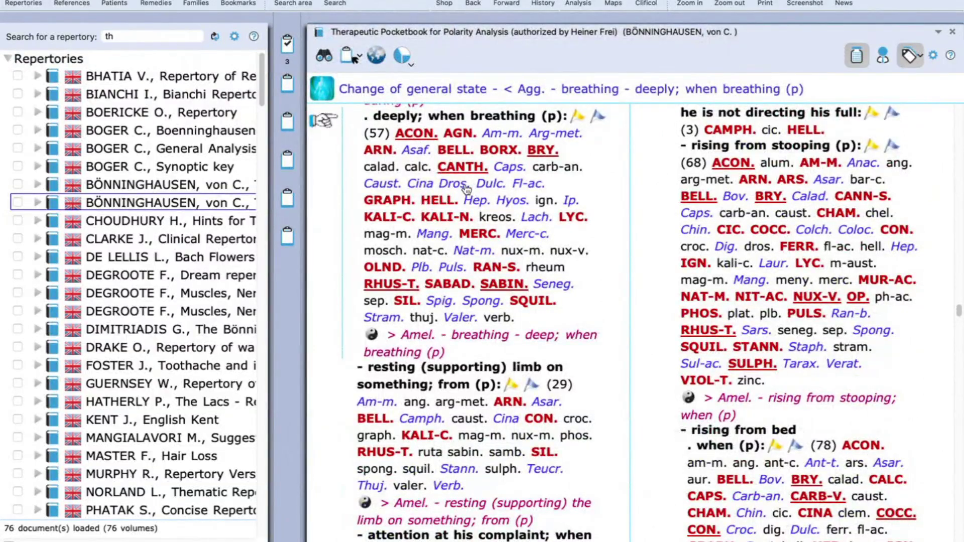
{"action": "left_click", "coordinate": [293, 50]}
- Follow the polarity link of "rising from stooping (p)" to its > Amel. counterpart and add that rubric to the first clipboard
{"action": "left_click", "coordinate": [774, 399]}
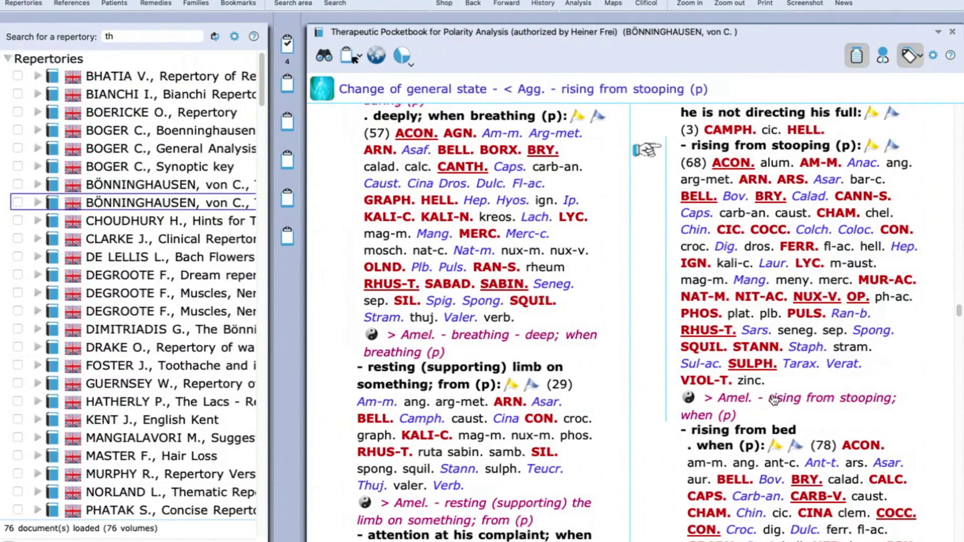
{"action": "left_click", "coordinate": [773, 399]}
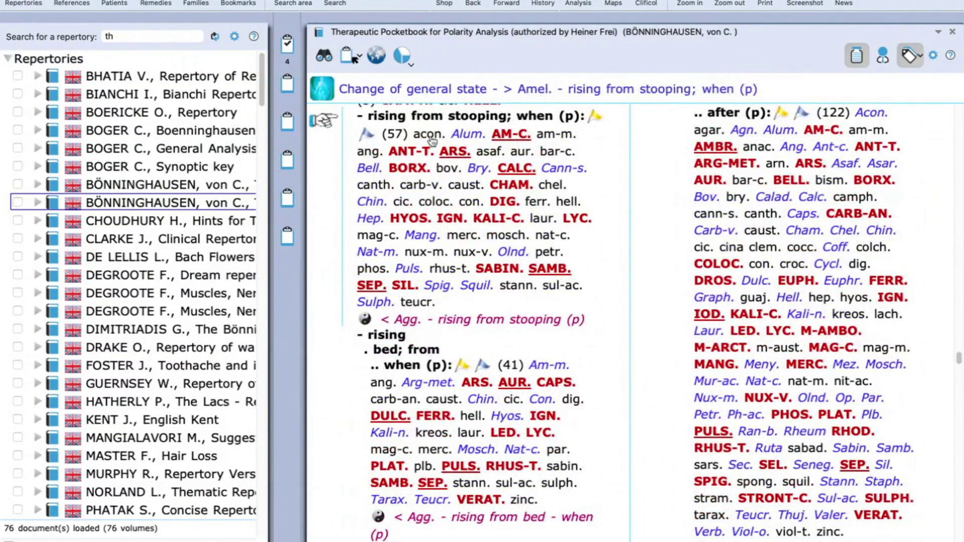
{"action": "left_click_drag", "start_coordinate": [424, 134], "coordinate": [288, 53]}
- Navigate to the Memory rubric "active, vivid" in Mind and Sensorium and add it to the first clipboard
{"action": "scroll", "coordinate": [501, 379], "scroll_direction": "down", "scroll_amount": 10}
{"action": "scroll", "coordinate": [501, 379], "scroll_direction": "down", "scroll_amount": 6}
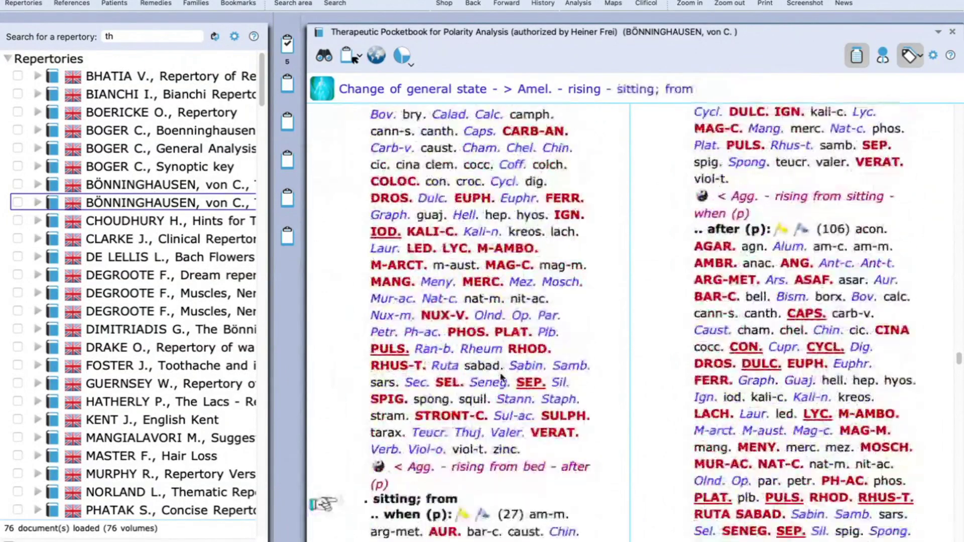
{"action": "left_click", "coordinate": [324, 57]}
{"action": "left_click", "coordinate": [352, 104]}
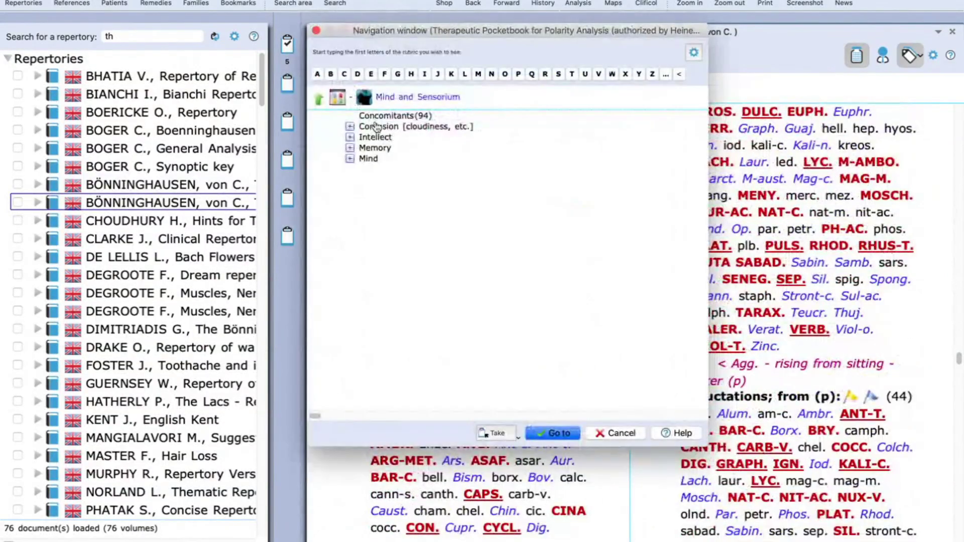
{"action": "left_click", "coordinate": [374, 148]}
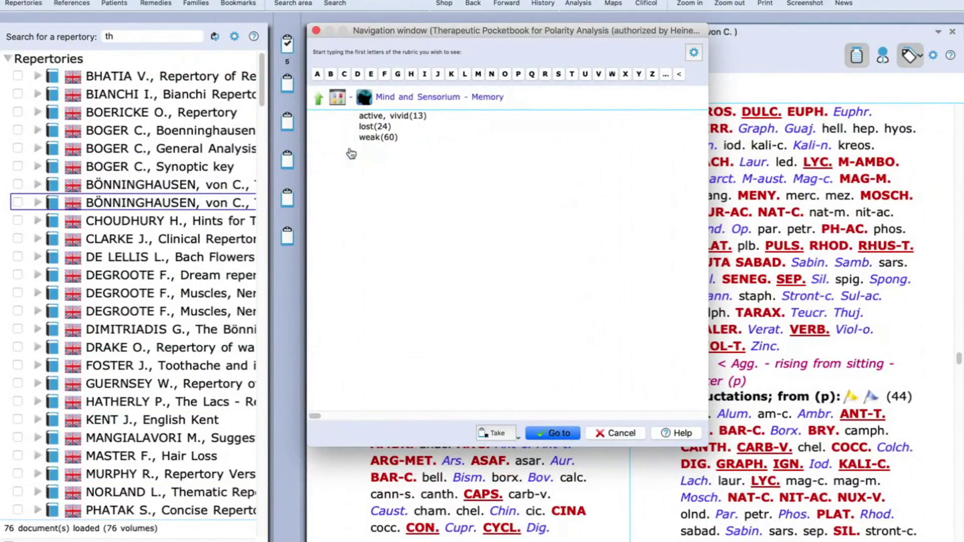
{"action": "double_click", "coordinate": [379, 116]}
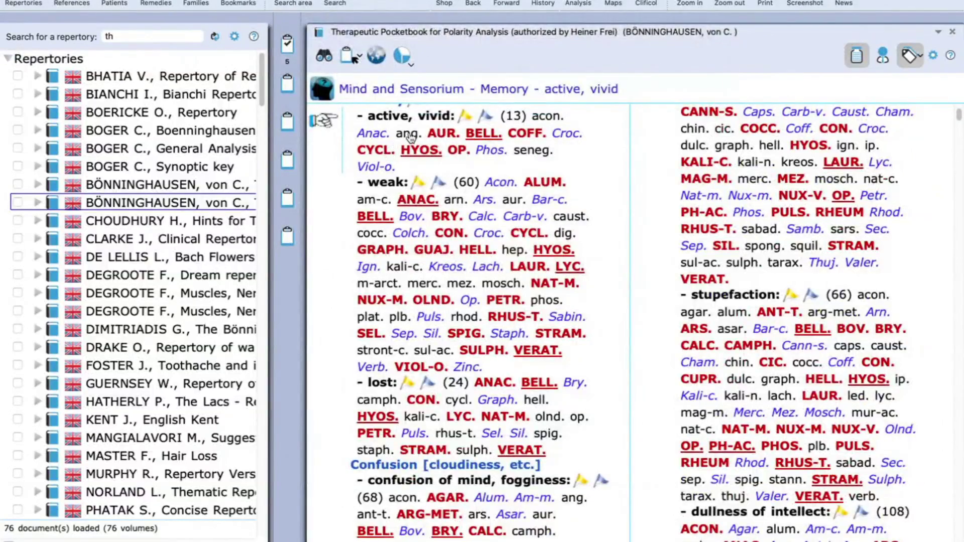
{"action": "left_click", "coordinate": [289, 44]}
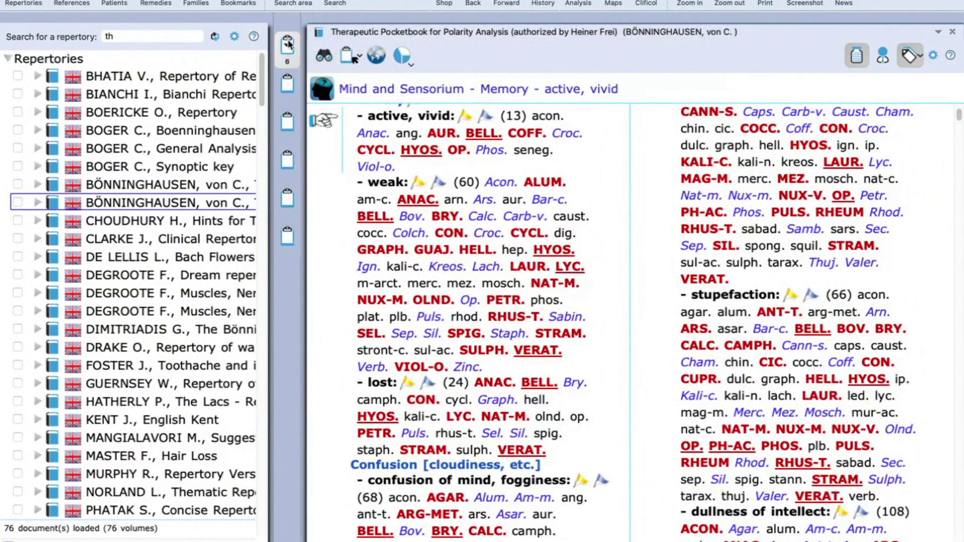
- Display the current analysis of the collected rubrics and examine the polarity differences and the opposite polar symptoms
{"action": "left_click", "coordinate": [577, 3]}
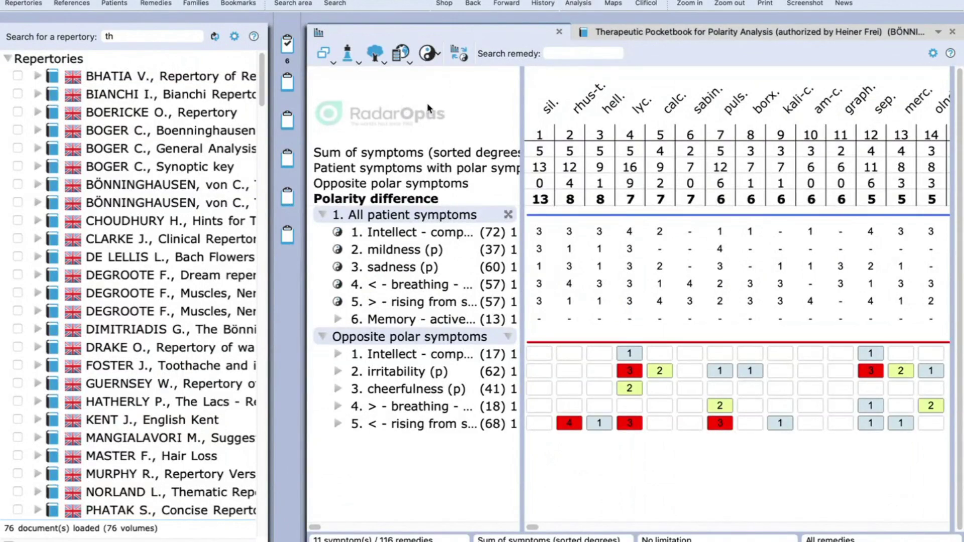
{"action": "mouse_move", "coordinate": [551, 107]}
{"action": "left_click", "coordinate": [399, 216]}
{"action": "mouse_move", "coordinate": [419, 429]}
- Bring up the form for saving the current analysis to a new patient, and close it without saving
{"action": "left_click", "coordinate": [579, 4]}
{"action": "left_click", "coordinate": [579, 4]}
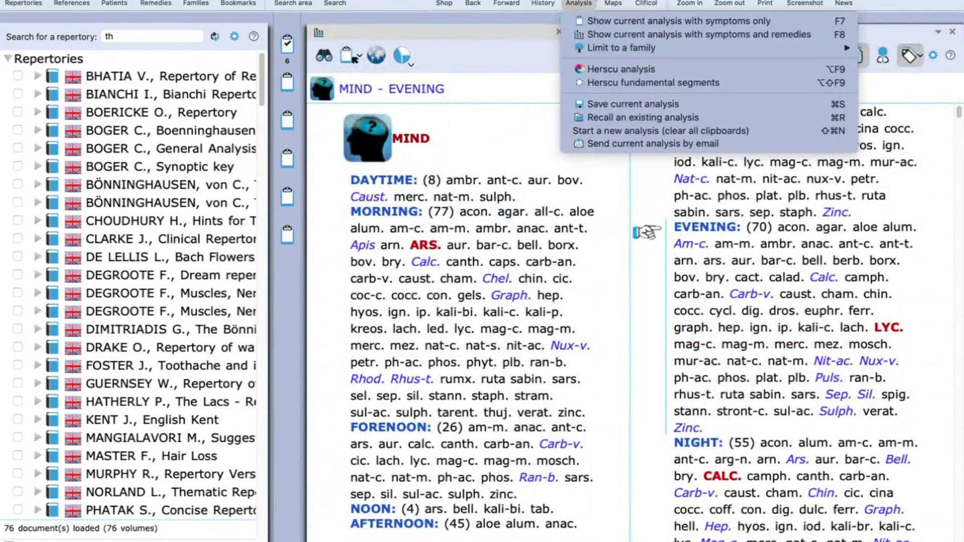
{"action": "left_click", "coordinate": [596, 105]}
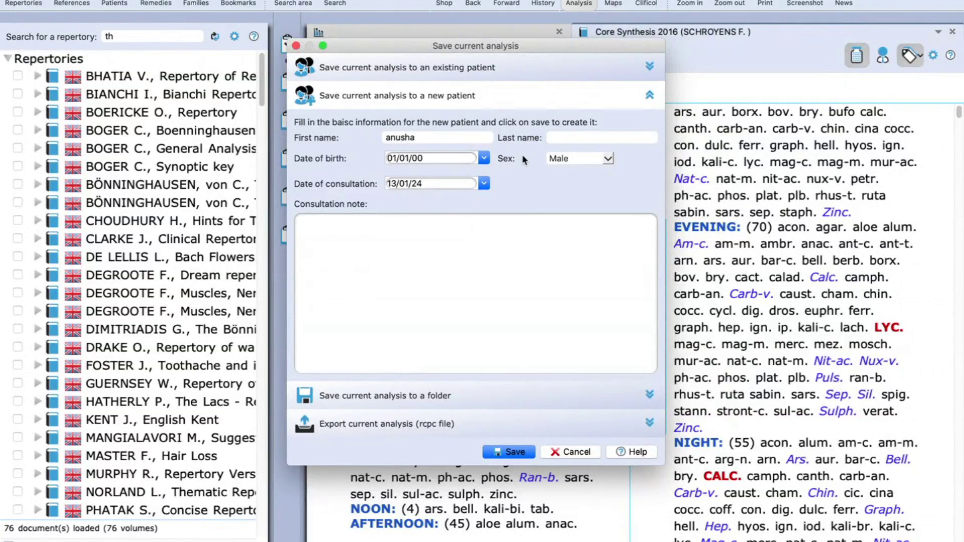
{"action": "left_click", "coordinate": [567, 138]}
{"action": "left_click", "coordinate": [296, 45]}
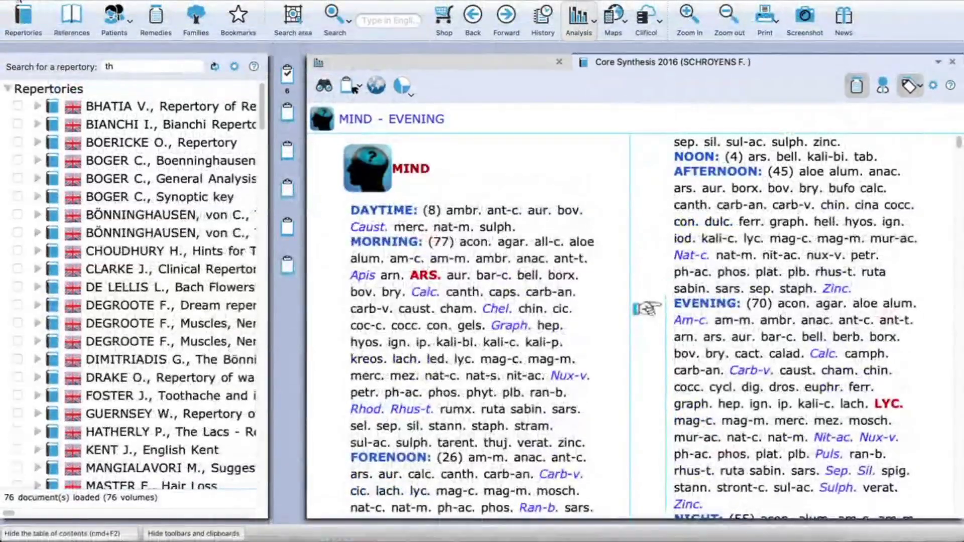
- Switch to the desktop and open the screenshot image showing the Energetic Package slide
{"action": "left_click", "coordinate": [19, 4]}
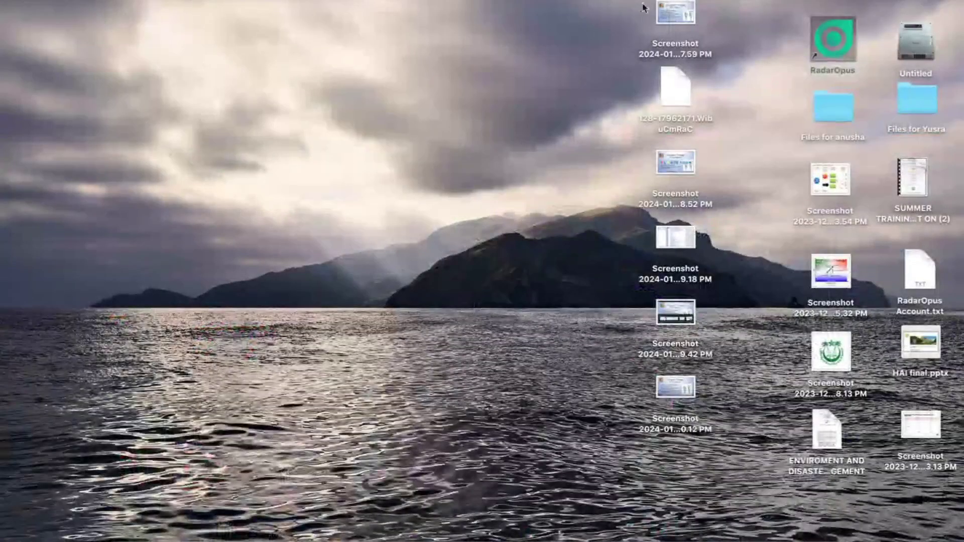
{"action": "left_click", "coordinate": [670, 21]}
{"action": "double_click", "coordinate": [670, 22]}
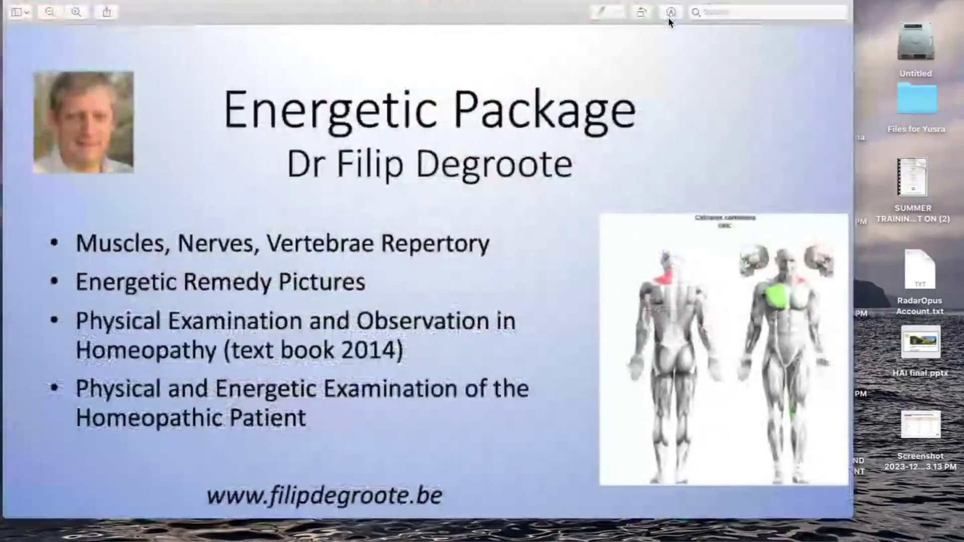